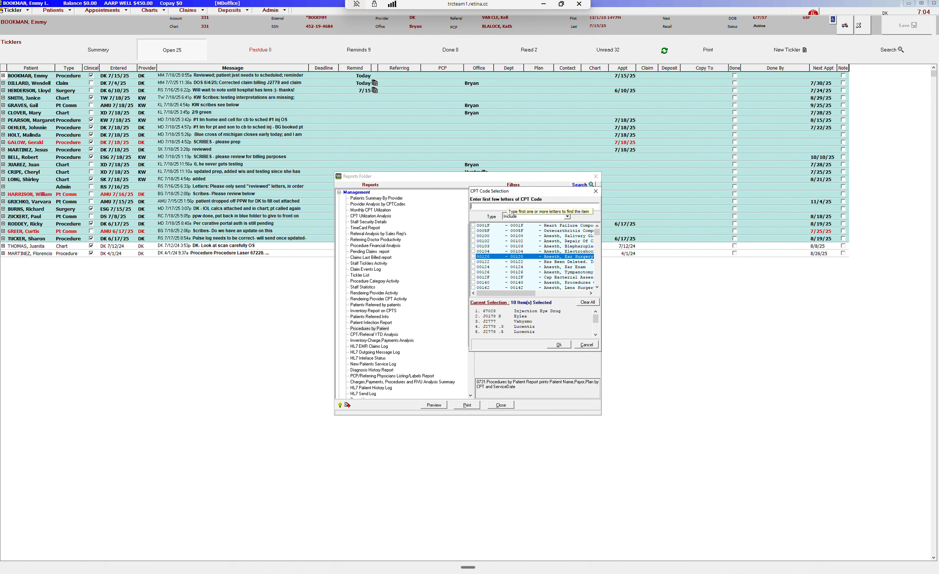
Search the CPT code list for 67028 and check the 67028 50 Injection Eye Drug code.
{"action": "type", "text": "67028"}
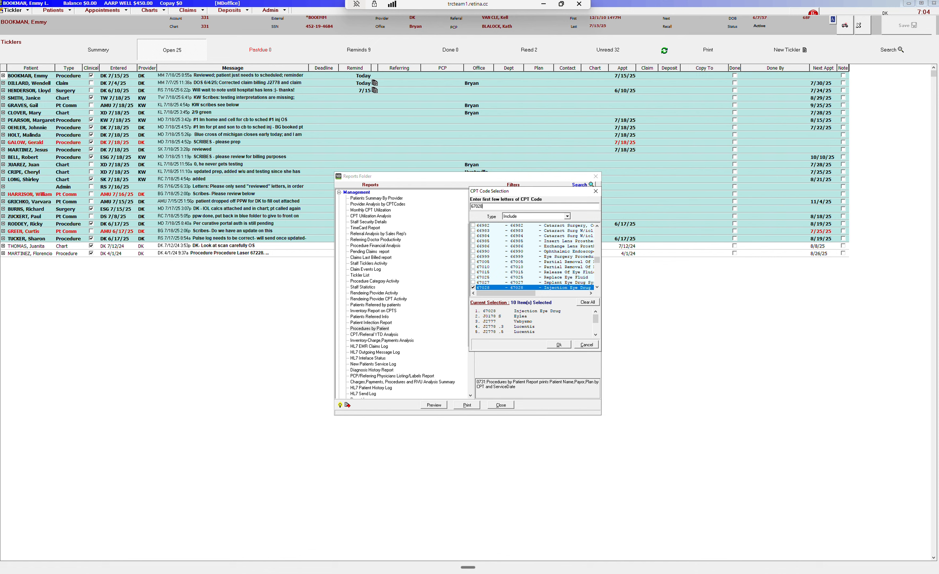
{"action": "left_click", "coordinate": [596, 287]}
{"action": "left_click", "coordinate": [596, 287]}
{"action": "left_click", "coordinate": [597, 287]}
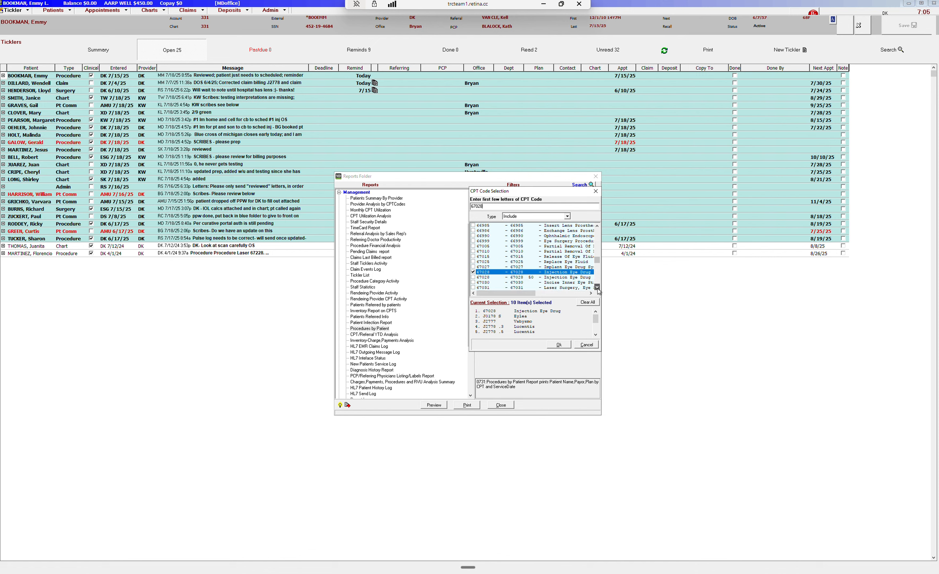
{"action": "left_click", "coordinate": [473, 277]}
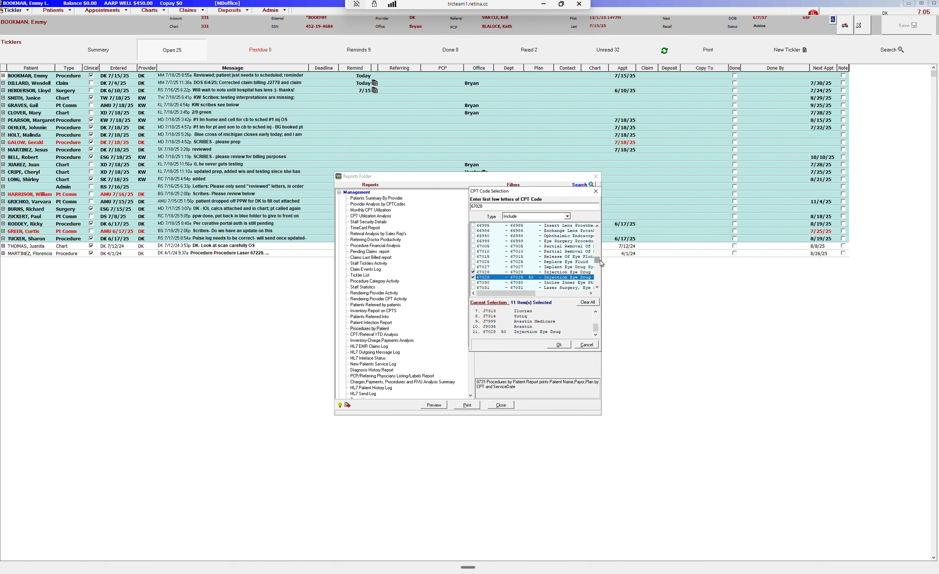
Clear the CPT search and check the Eylea HD 8mg Vial Sample code.
{"action": "left_click_drag", "start_coordinate": [491, 205], "coordinate": [459, 208]}
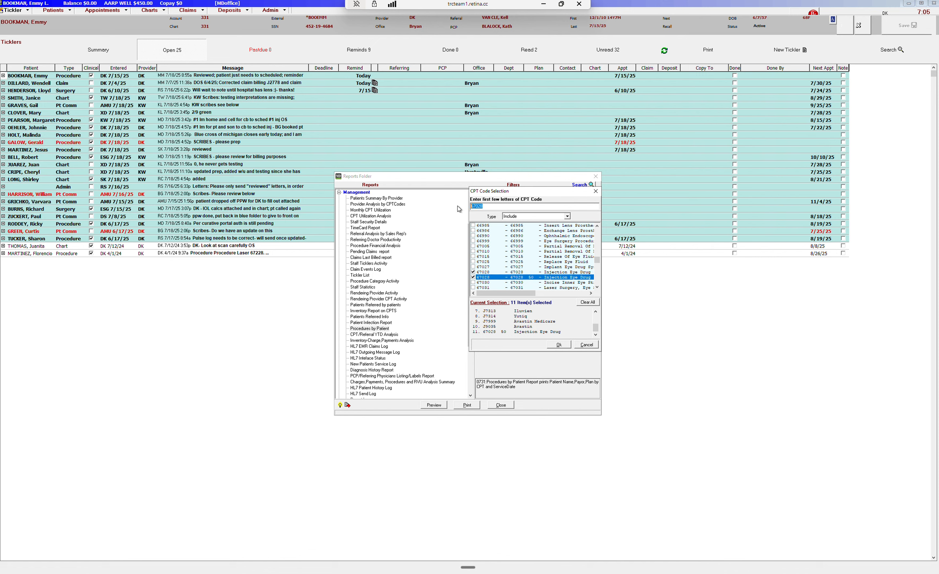
{"action": "key", "text": "BackSpace"}
{"action": "left_click", "coordinate": [596, 287]}
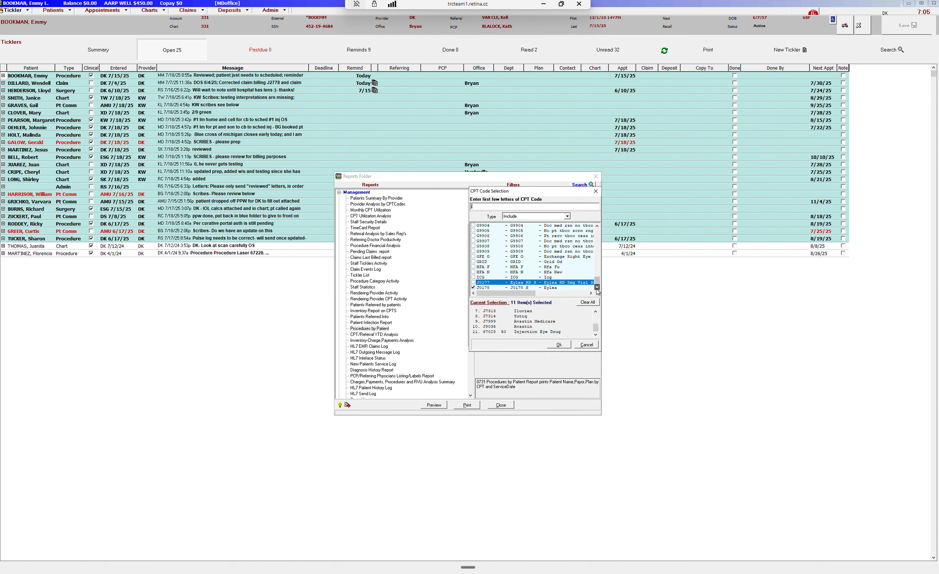
{"action": "left_click", "coordinate": [596, 288]}
{"action": "left_click", "coordinate": [596, 287]}
{"action": "left_click", "coordinate": [597, 288]}
{"action": "left_click", "coordinate": [597, 287]}
{"action": "left_click", "coordinate": [597, 288]}
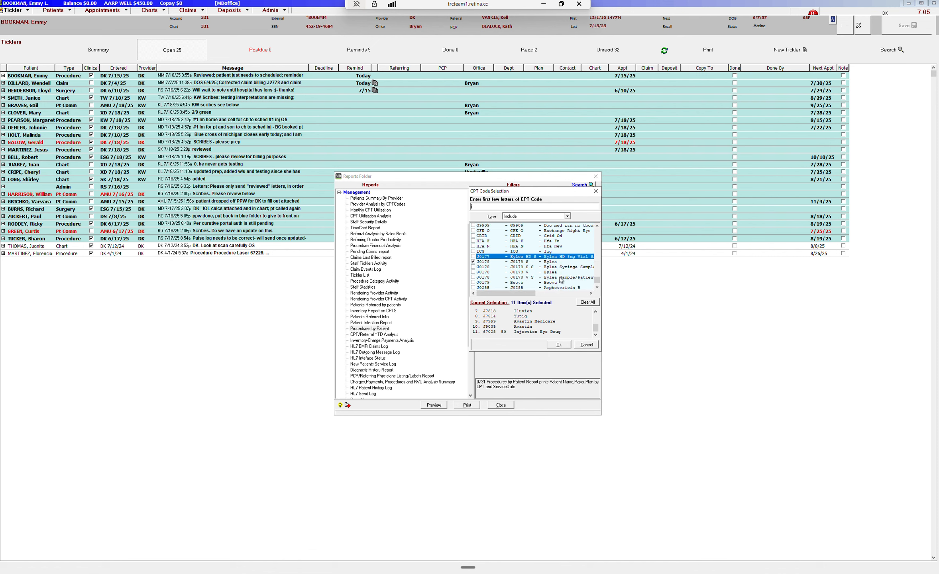
{"action": "left_click", "coordinate": [473, 256]}
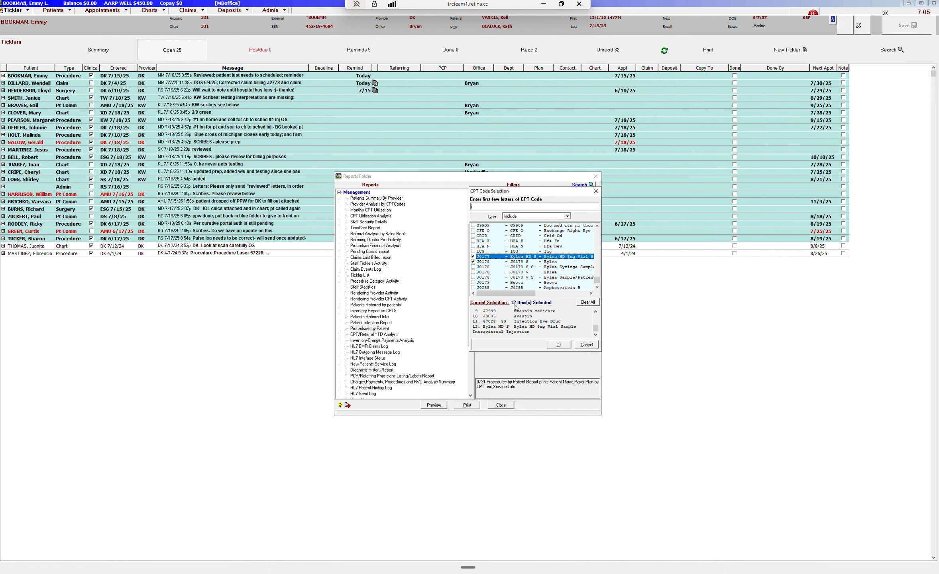
Check the Vabysmo codes J2777 AS, J2777 BC-c and J2777 S Vabysmo Sample.
{"action": "left_click", "coordinate": [597, 288]}
{"action": "left_click", "coordinate": [597, 288]}
{"action": "left_click", "coordinate": [597, 288]}
{"action": "left_click", "coordinate": [597, 287]}
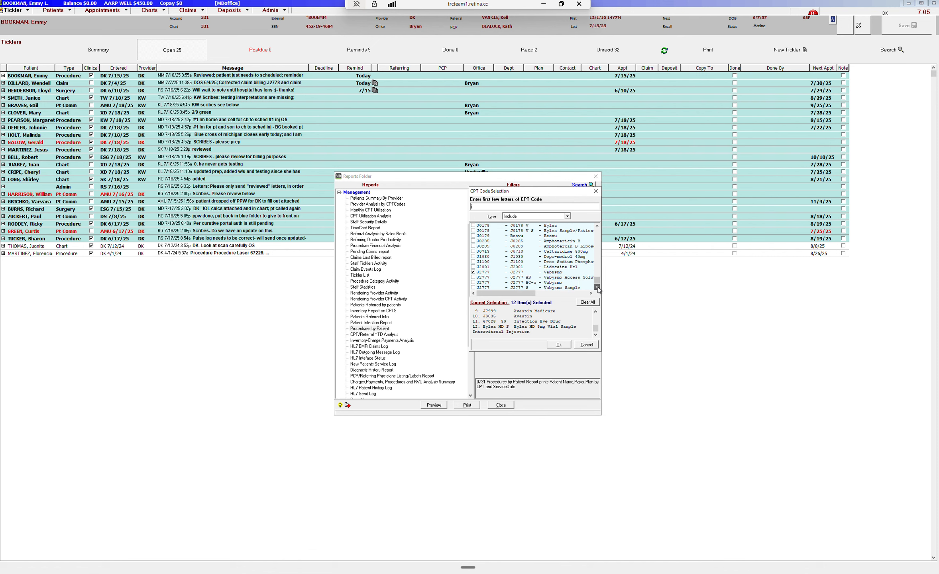
{"action": "left_click", "coordinate": [597, 287]}
{"action": "left_click", "coordinate": [596, 287]}
{"action": "left_click", "coordinate": [597, 287]}
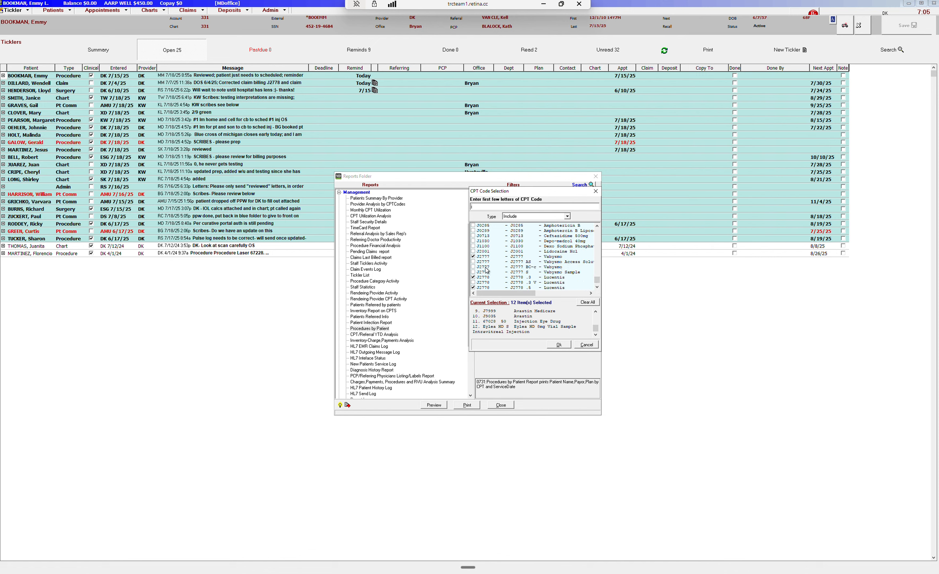
{"action": "left_click", "coordinate": [473, 262]}
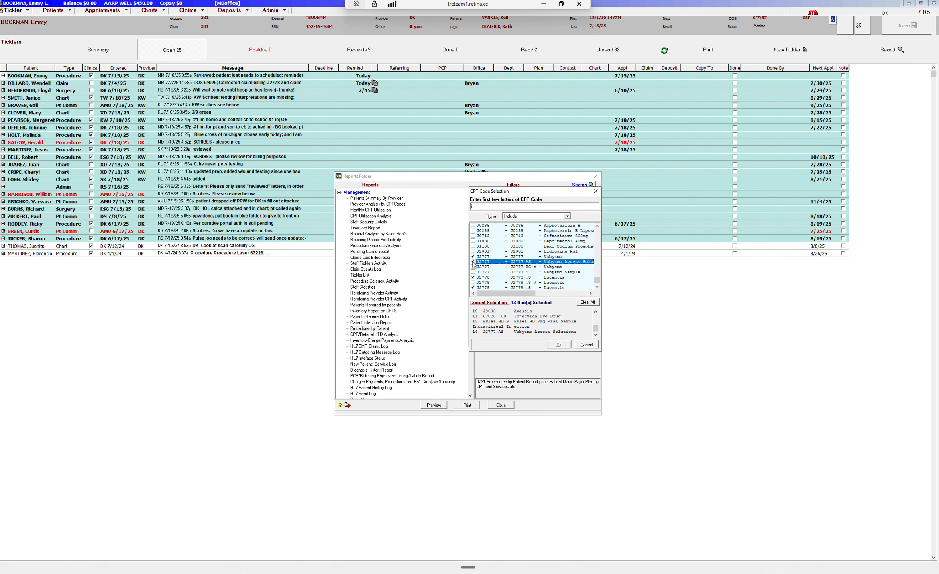
{"action": "left_click", "coordinate": [473, 267]}
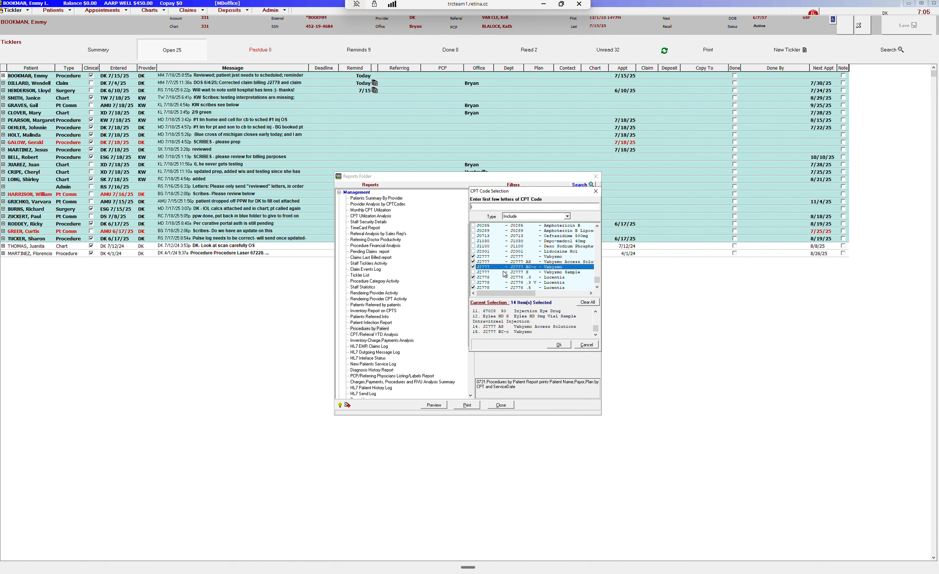
{"action": "left_click", "coordinate": [474, 273]}
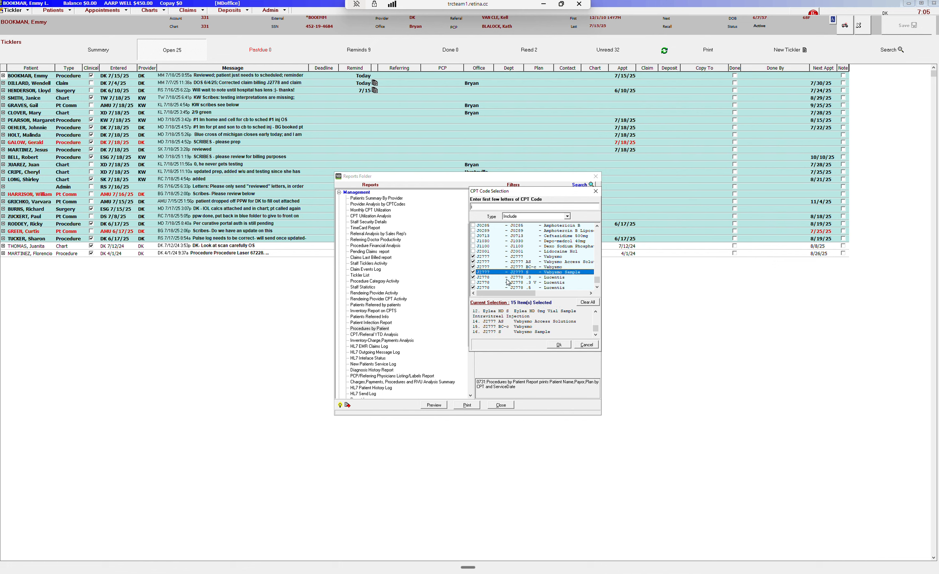
Check the Lucentis codes J2778 .3 V and J2778 .5 V.
{"action": "left_click", "coordinate": [597, 287]}
{"action": "left_click", "coordinate": [597, 287]}
{"action": "left_click", "coordinate": [596, 287]}
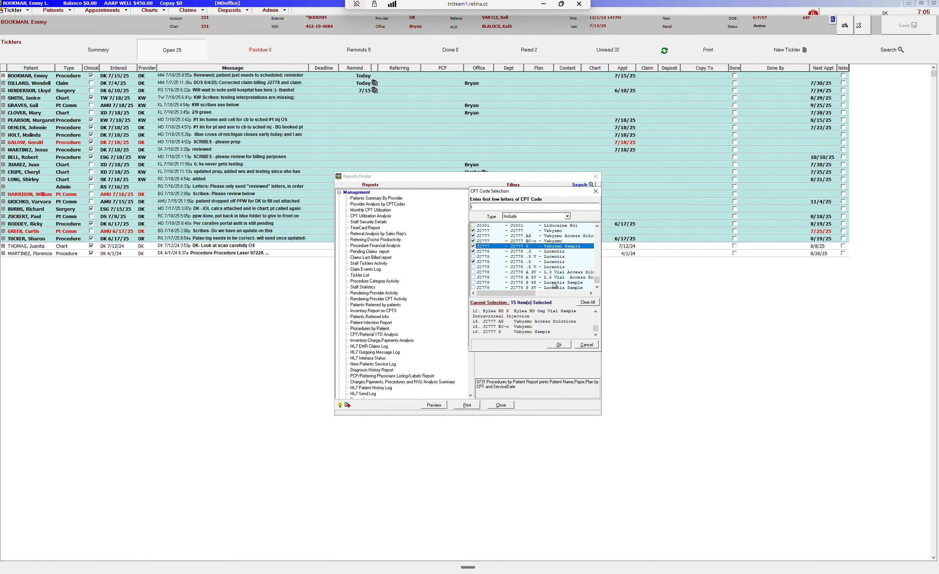
{"action": "left_click", "coordinate": [473, 257]}
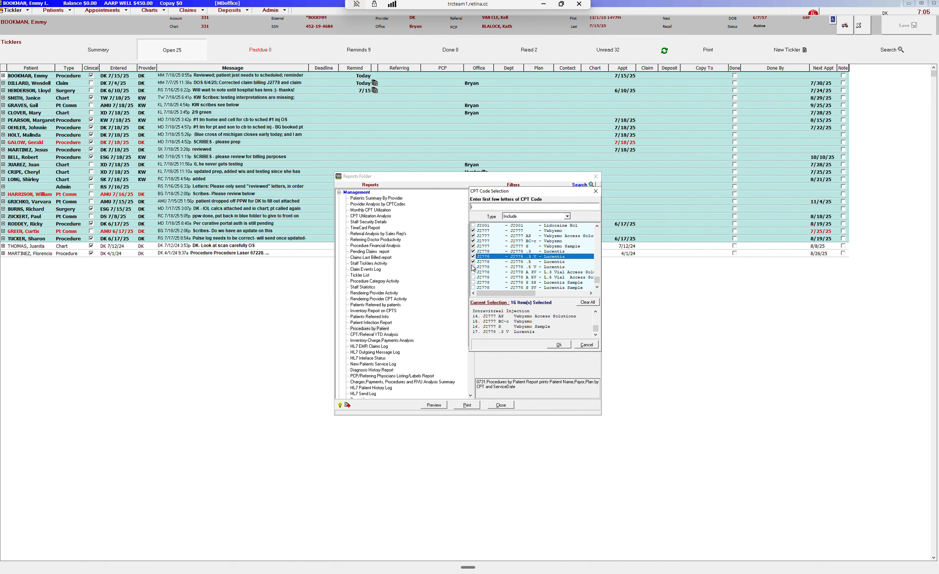
{"action": "left_click", "coordinate": [473, 266]}
Check the Lucentis .3 and .5 Vial Access Solutions codes J2778 A SV.
{"action": "left_click", "coordinate": [597, 288]}
{"action": "left_click", "coordinate": [597, 287]}
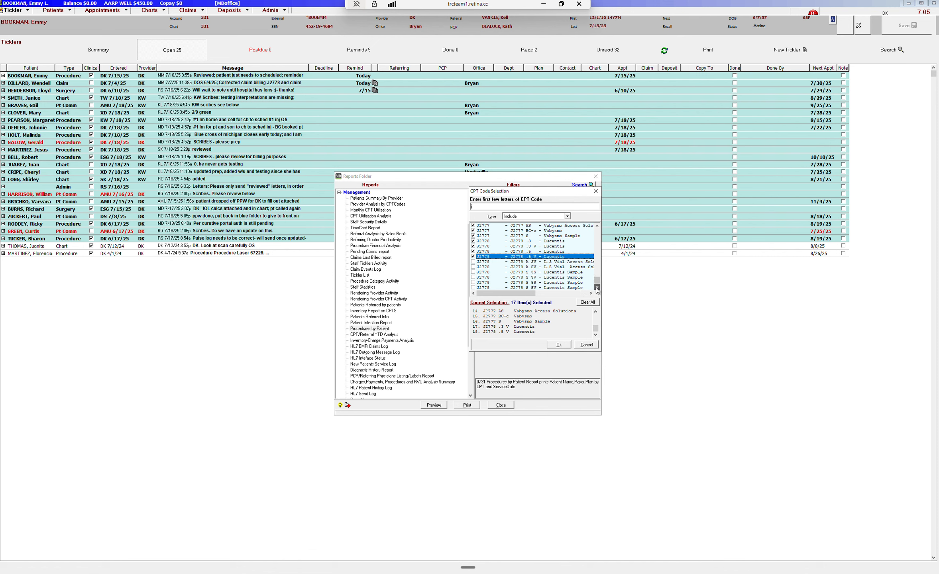
{"action": "left_click", "coordinate": [597, 287]}
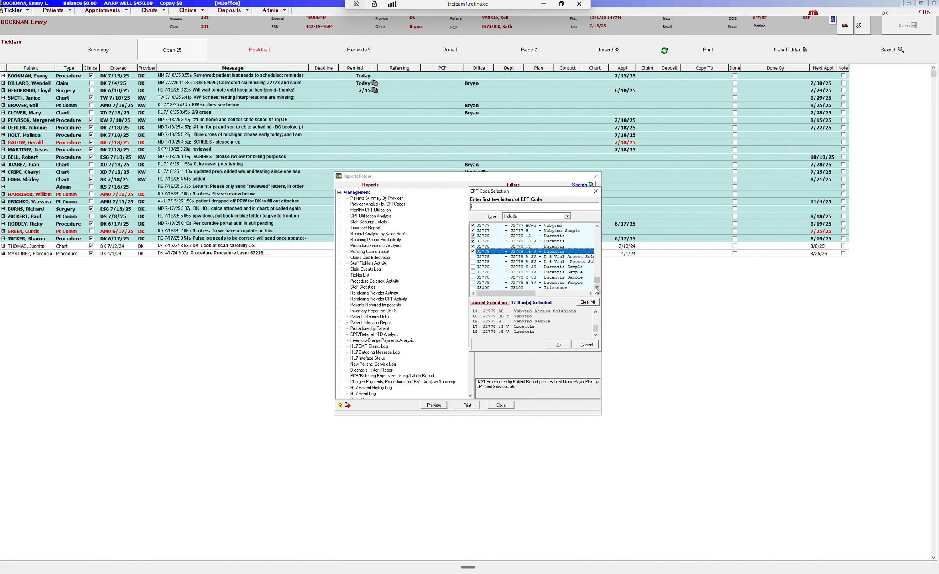
{"action": "left_click", "coordinate": [473, 256]}
{"action": "left_click", "coordinate": [473, 262]}
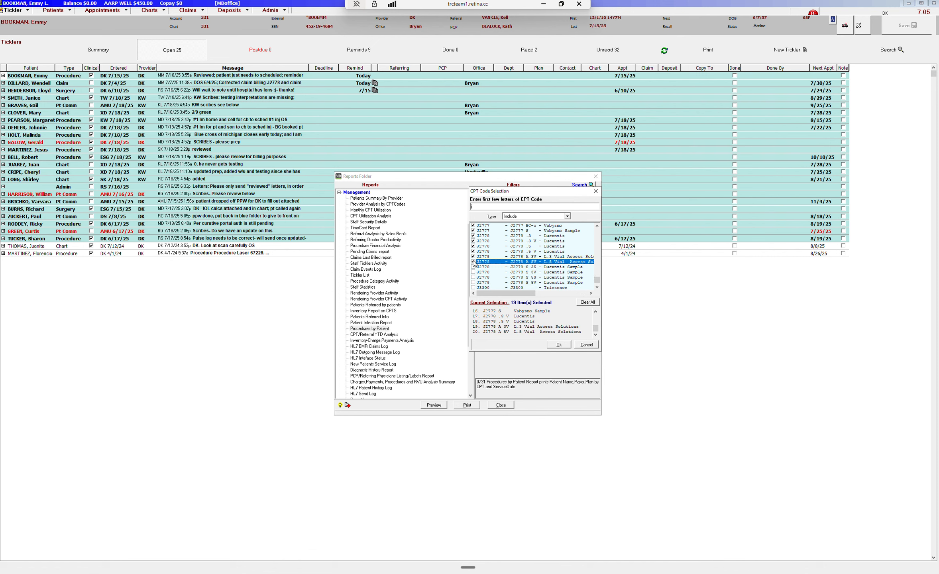
Check the J2778 Lucentis Sample codes in the CPT list.
{"action": "left_click", "coordinate": [598, 288]}
{"action": "left_click", "coordinate": [597, 287]}
{"action": "left_click", "coordinate": [597, 288]}
{"action": "left_click", "coordinate": [597, 287]}
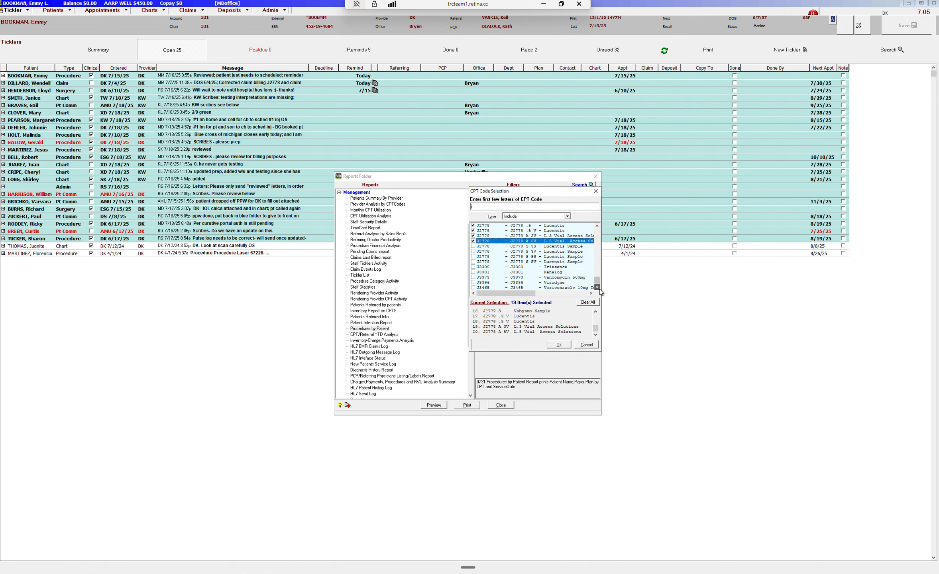
{"action": "left_click", "coordinate": [597, 288]}
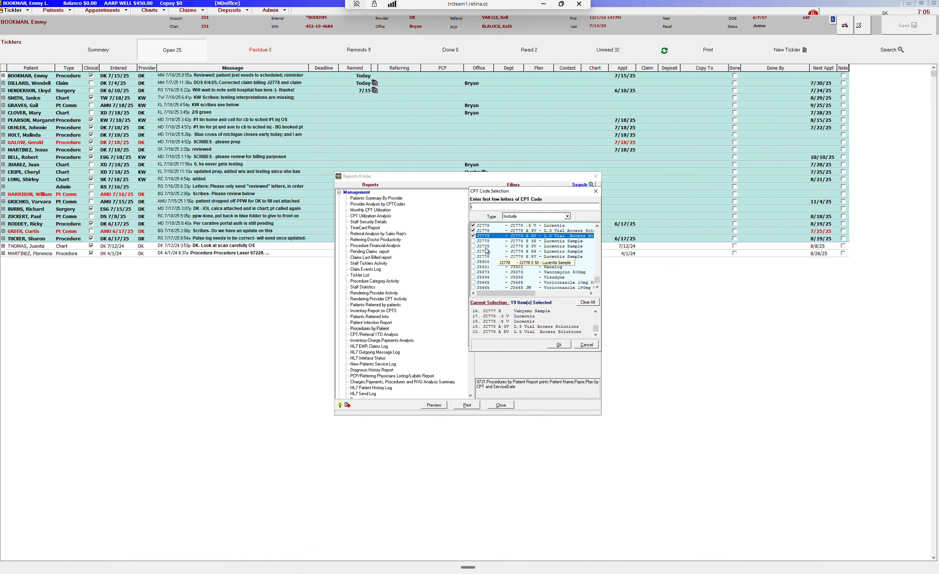
{"action": "left_click", "coordinate": [474, 241]}
{"action": "left_click", "coordinate": [474, 241]}
{"action": "left_click", "coordinate": [473, 246]}
{"action": "left_click", "coordinate": [473, 252]}
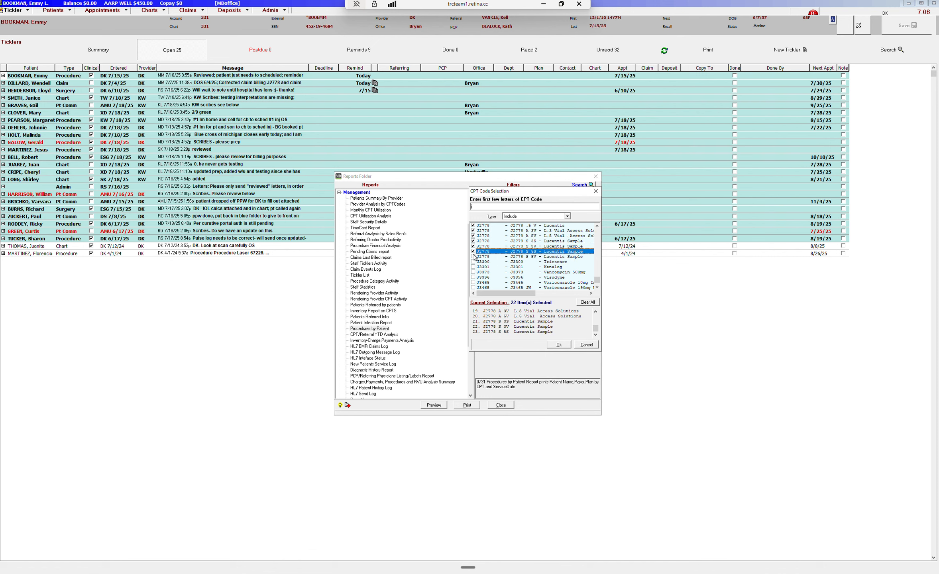
{"action": "left_click", "coordinate": [473, 257]}
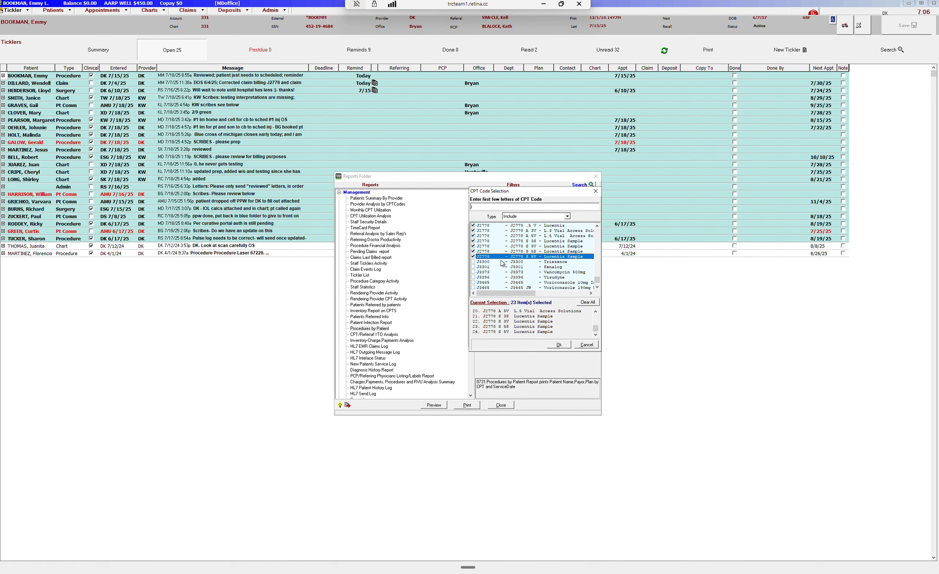
Check the J7312 S Ozurdex Sample/Allergan Patient Assistance code.
{"action": "left_click", "coordinate": [597, 287]}
{"action": "left_click", "coordinate": [597, 288]}
{"action": "left_click", "coordinate": [597, 288]}
{"action": "left_click", "coordinate": [596, 287]}
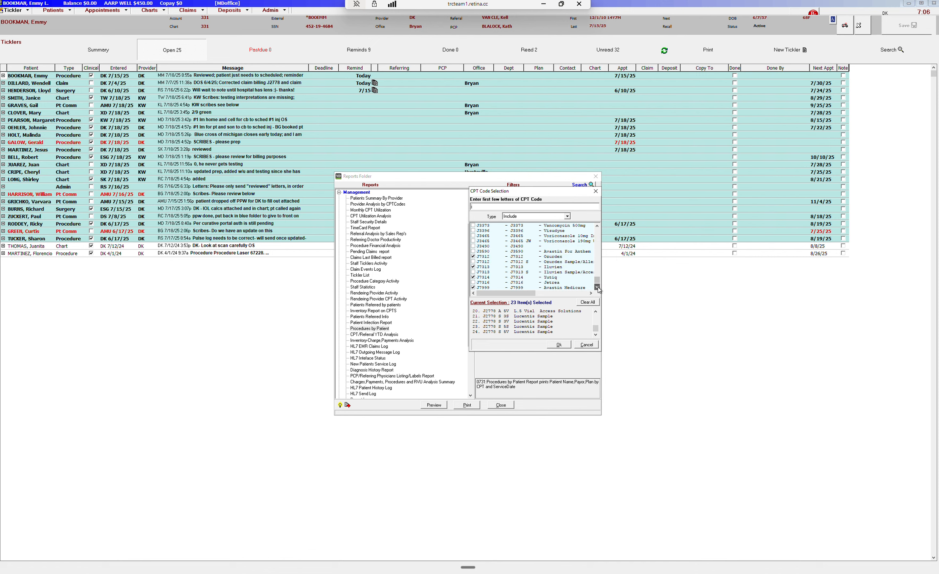
{"action": "left_click", "coordinate": [597, 287]}
{"action": "left_click", "coordinate": [597, 288]}
{"action": "left_click", "coordinate": [596, 288]}
{"action": "left_click", "coordinate": [597, 288]}
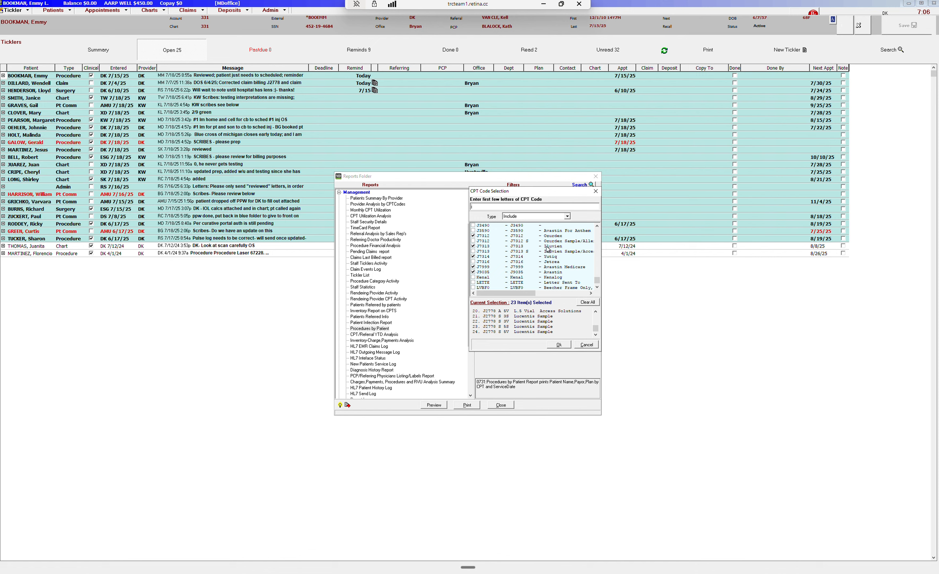
{"action": "left_click", "coordinate": [473, 241]}
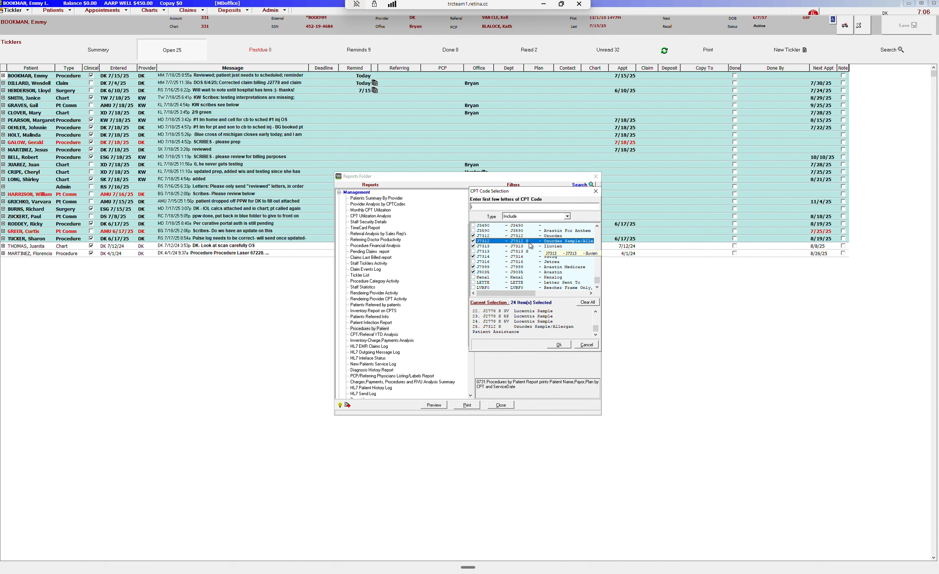
Check the Avastin For Anthem code in the CPT list.
{"action": "left_click", "coordinate": [597, 225]}
{"action": "left_click", "coordinate": [596, 226]}
{"action": "left_click", "coordinate": [597, 226]}
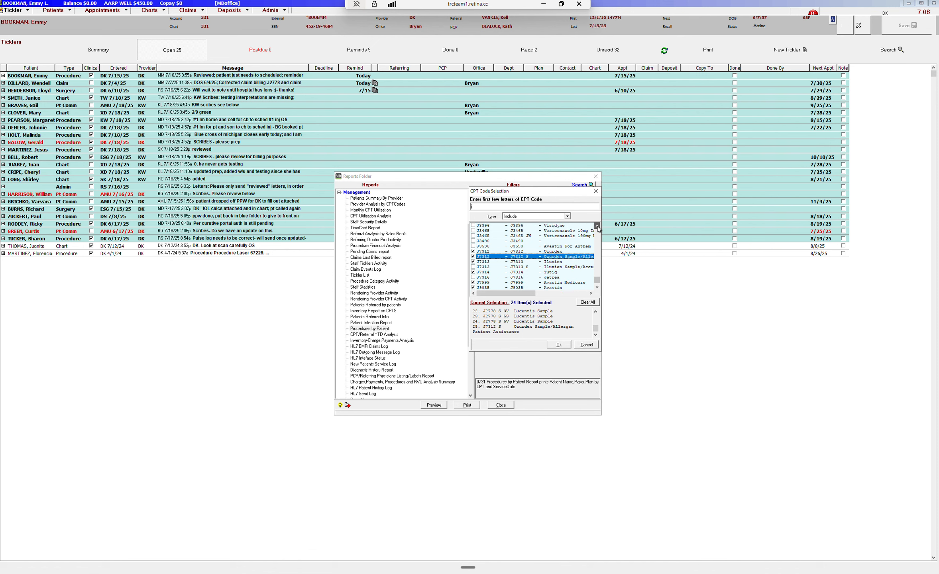
{"action": "left_click", "coordinate": [597, 226]}
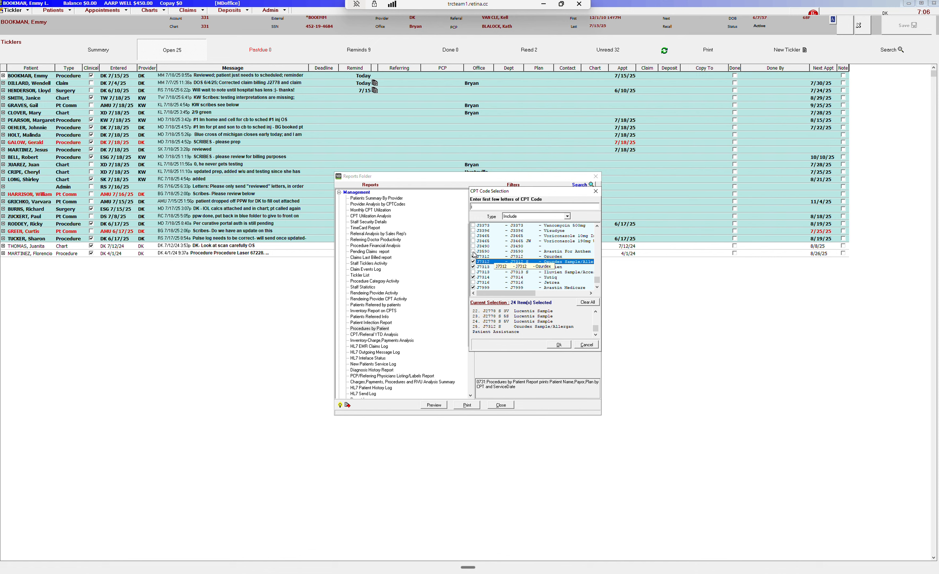
{"action": "left_click", "coordinate": [474, 252]}
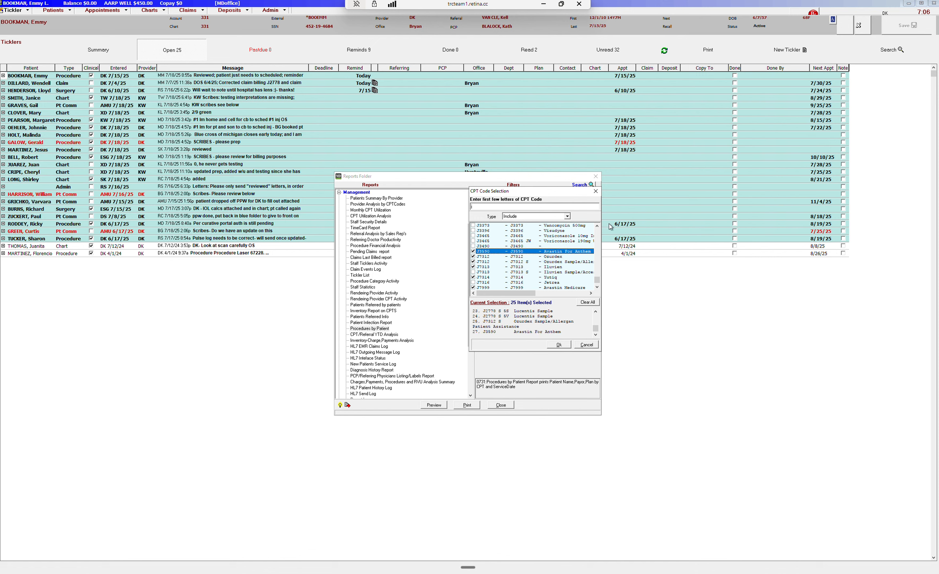
Scroll through the CPT code list to review which codes are checked.
{"action": "left_click", "coordinate": [597, 225]}
{"action": "left_click", "coordinate": [597, 225]}
{"action": "left_click", "coordinate": [596, 226]}
{"action": "left_click", "coordinate": [596, 225]}
{"action": "left_click", "coordinate": [596, 225]}
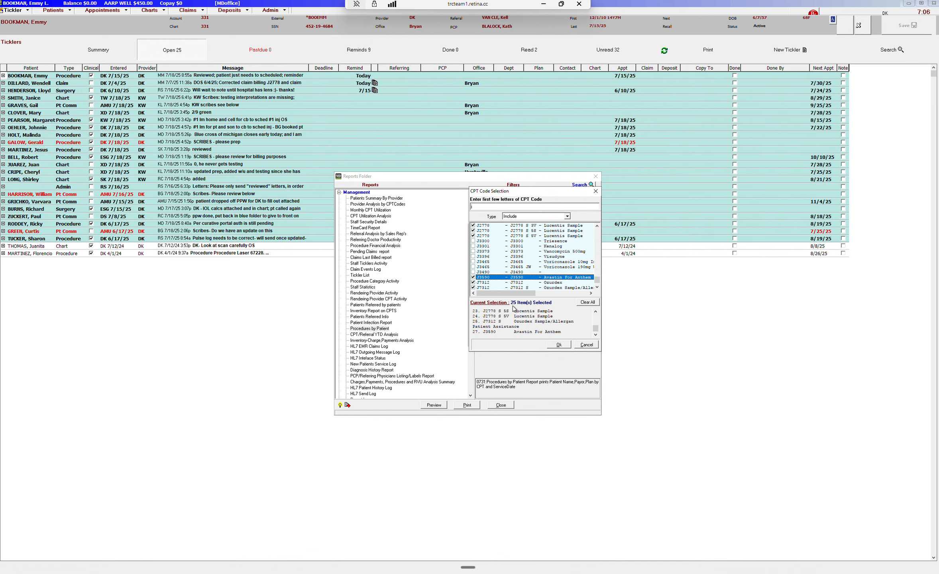
{"action": "left_click", "coordinate": [597, 226]}
{"action": "left_click", "coordinate": [597, 225]}
{"action": "left_click", "coordinate": [596, 226]}
{"action": "left_click", "coordinate": [597, 226]}
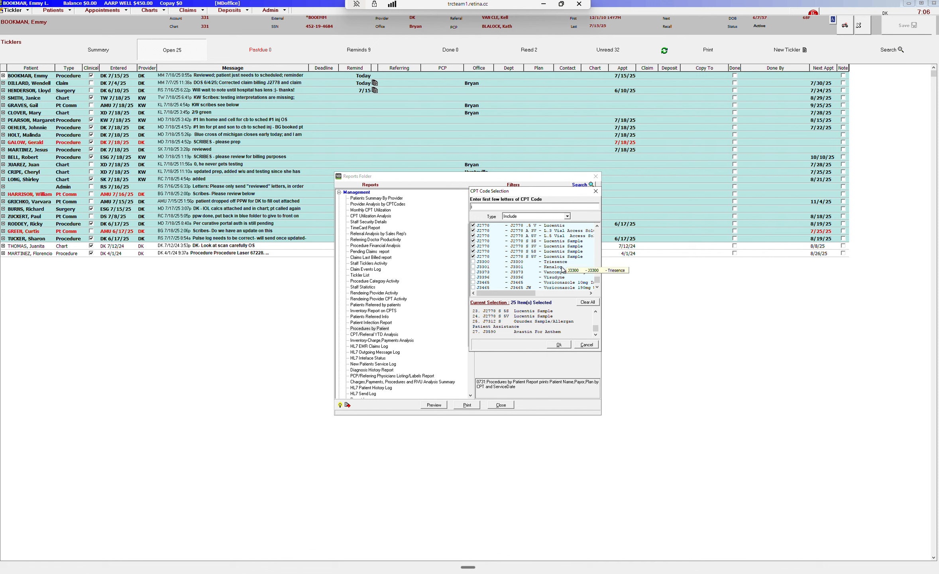
{"action": "left_click", "coordinate": [597, 287]}
{"action": "left_click", "coordinate": [597, 287]}
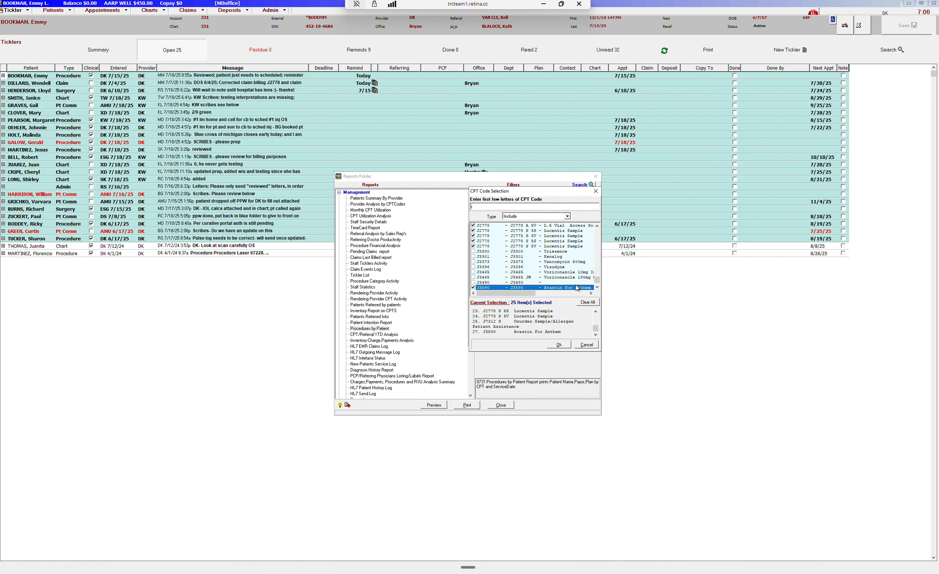
{"action": "left_click", "coordinate": [598, 225]}
{"action": "left_click", "coordinate": [597, 226]}
{"action": "left_click", "coordinate": [597, 226]}
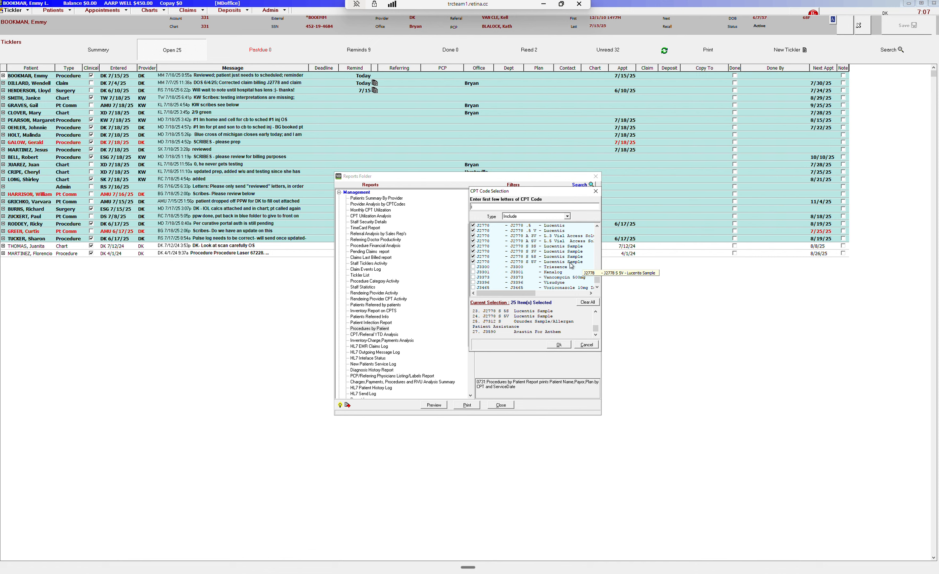
{"action": "scroll", "coordinate": [567, 257], "scroll_direction": "up", "scroll_amount": 1}
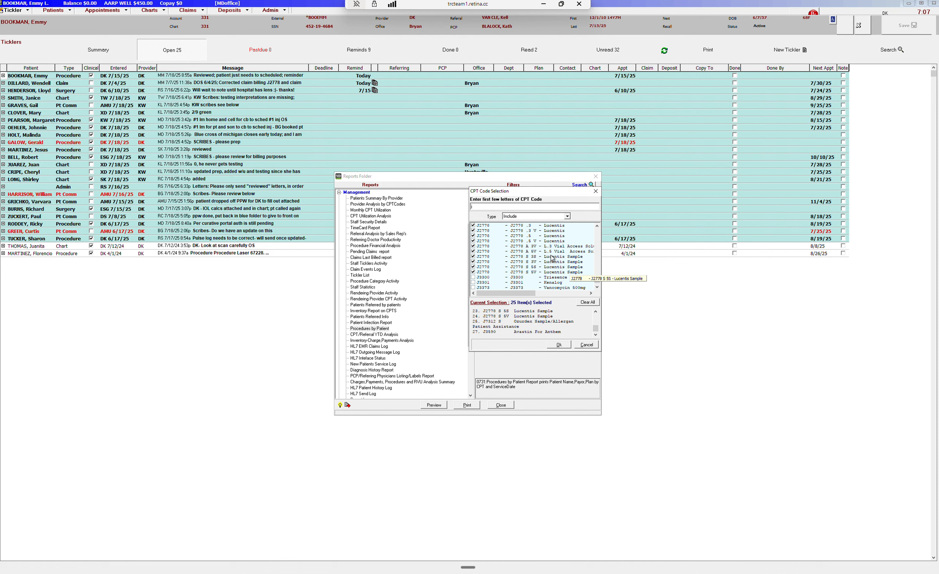
{"action": "left_click", "coordinate": [597, 226]}
{"action": "left_click", "coordinate": [597, 226]}
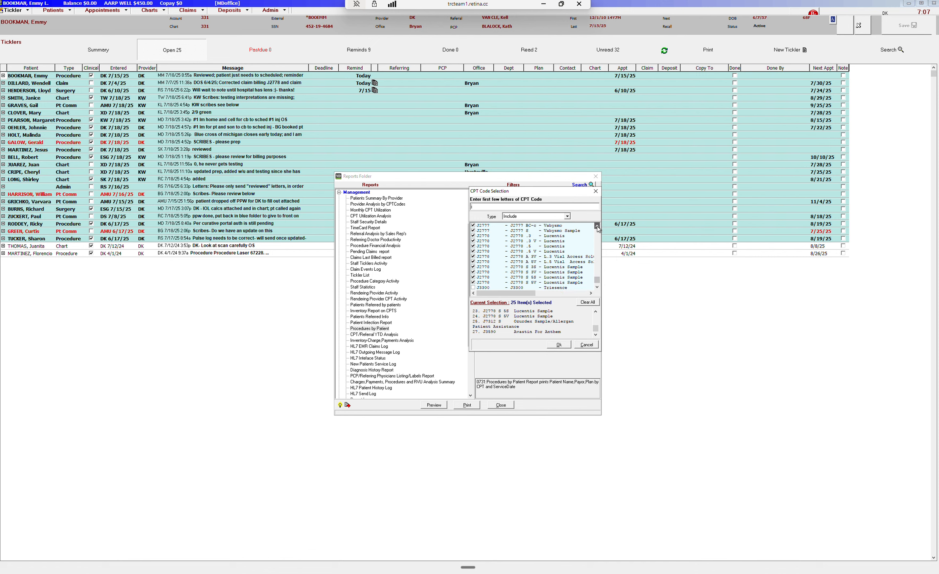
{"action": "left_click", "coordinate": [597, 226]}
{"action": "left_click", "coordinate": [597, 226]}
{"action": "left_click", "coordinate": [596, 225]}
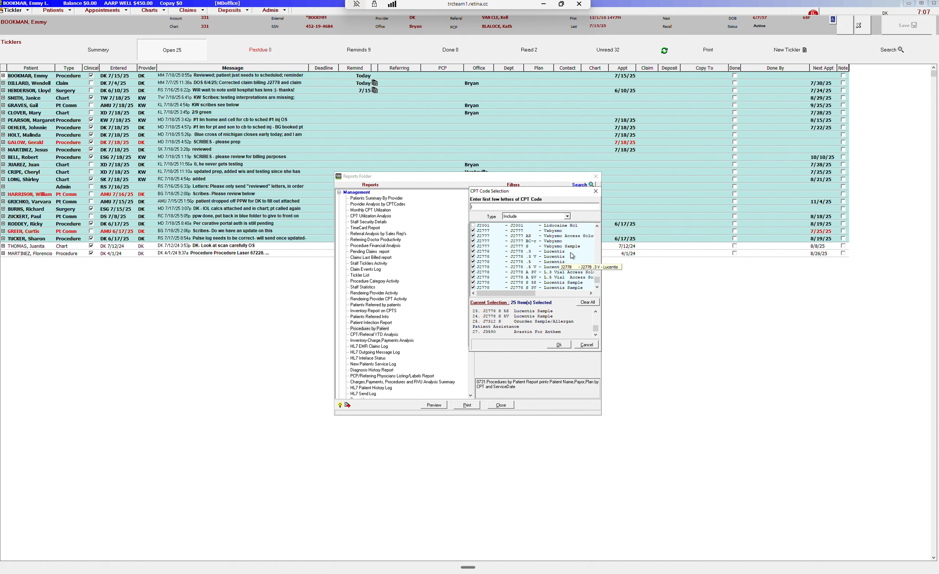
{"action": "left_click", "coordinate": [596, 225]}
{"action": "left_click", "coordinate": [597, 225]}
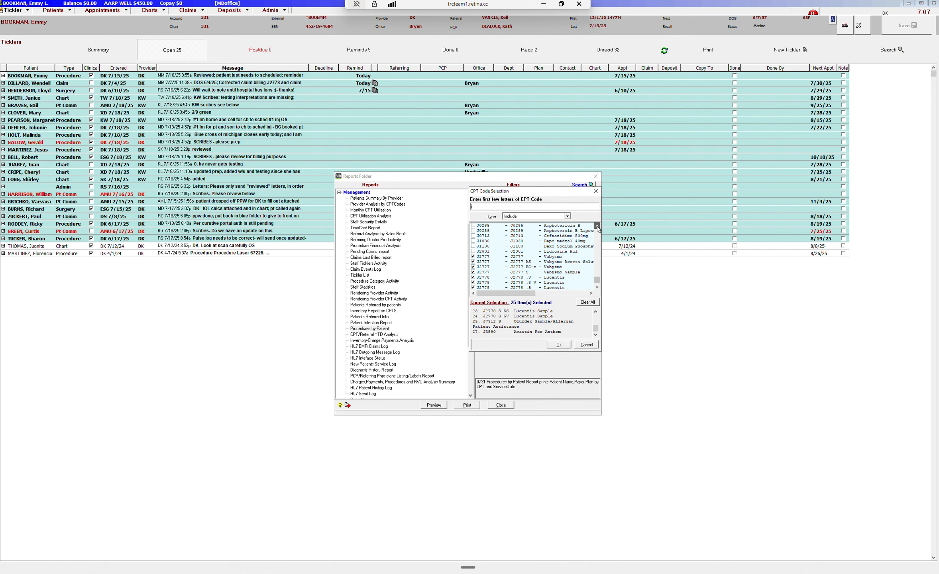
{"action": "left_click", "coordinate": [597, 226]}
{"action": "left_click", "coordinate": [596, 225]}
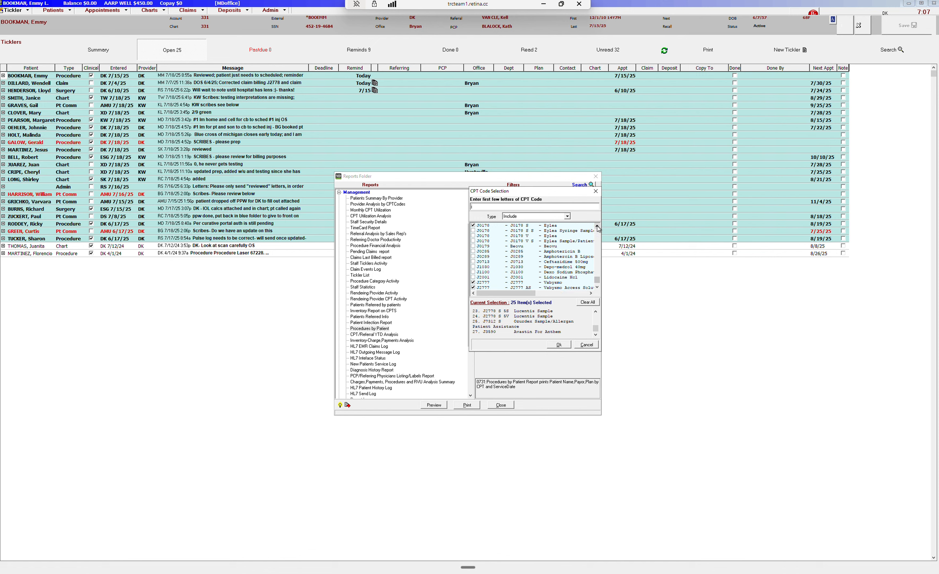
Confirm the CPT code selection and preview the Procedures by Patient report.
{"action": "left_click", "coordinate": [597, 226]}
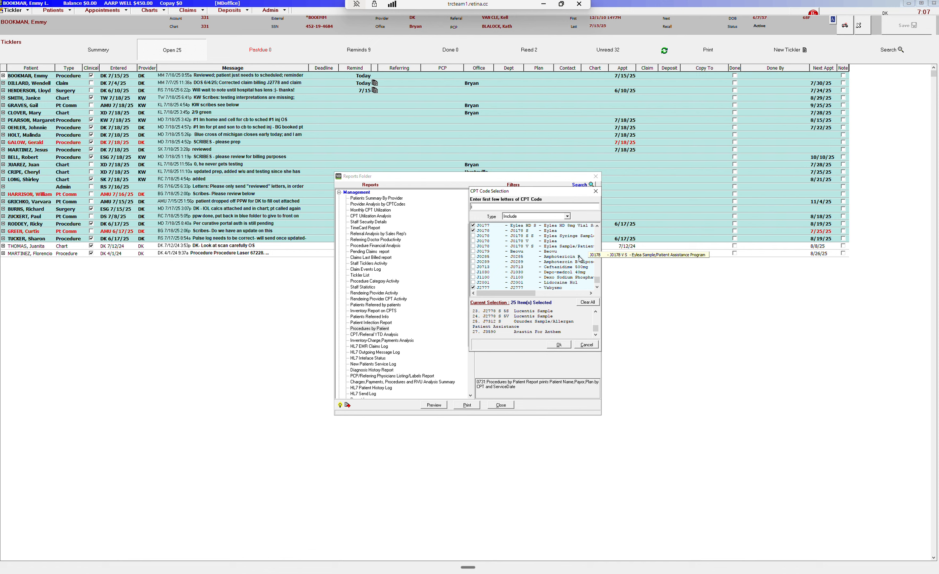
{"action": "left_click", "coordinate": [597, 226]}
{"action": "left_click", "coordinate": [596, 225]}
{"action": "left_click", "coordinate": [597, 225]}
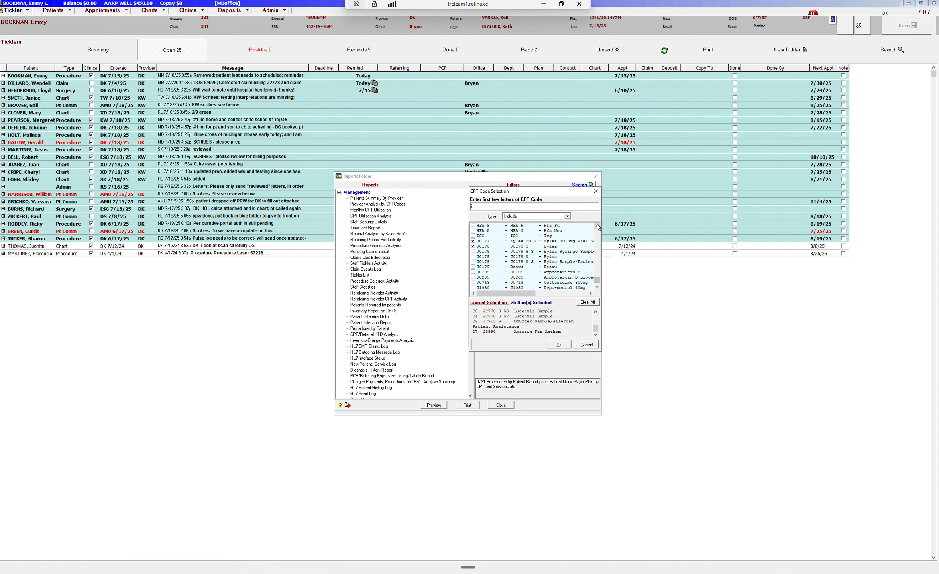
{"action": "left_click", "coordinate": [597, 287]}
{"action": "left_click", "coordinate": [597, 288]}
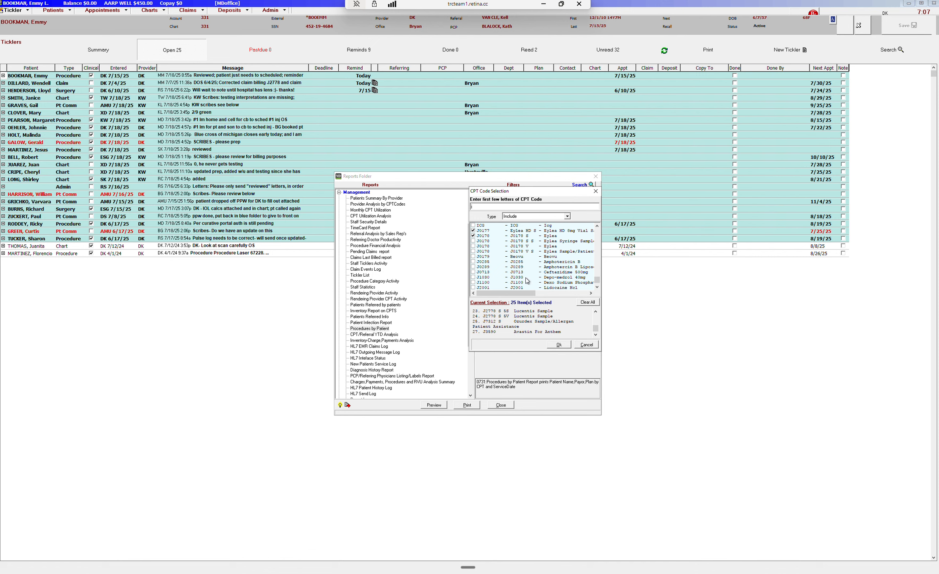
{"action": "left_click", "coordinate": [566, 344]}
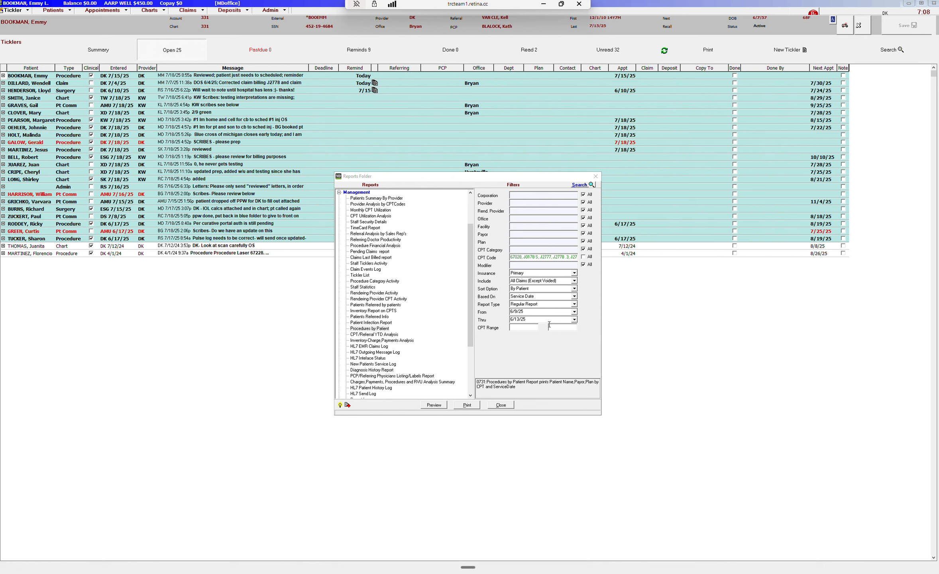
{"action": "left_click", "coordinate": [433, 405]}
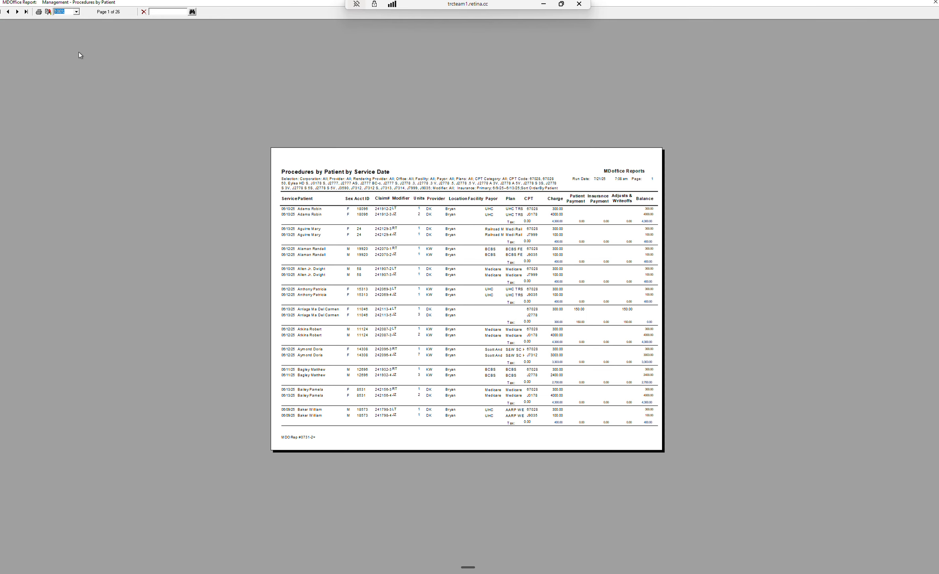
Export the report in Excel 8.0 (XLS) (Extended) format, naming it Management - Procedures by Patient 060925 06.
{"action": "left_click", "coordinate": [47, 12]}
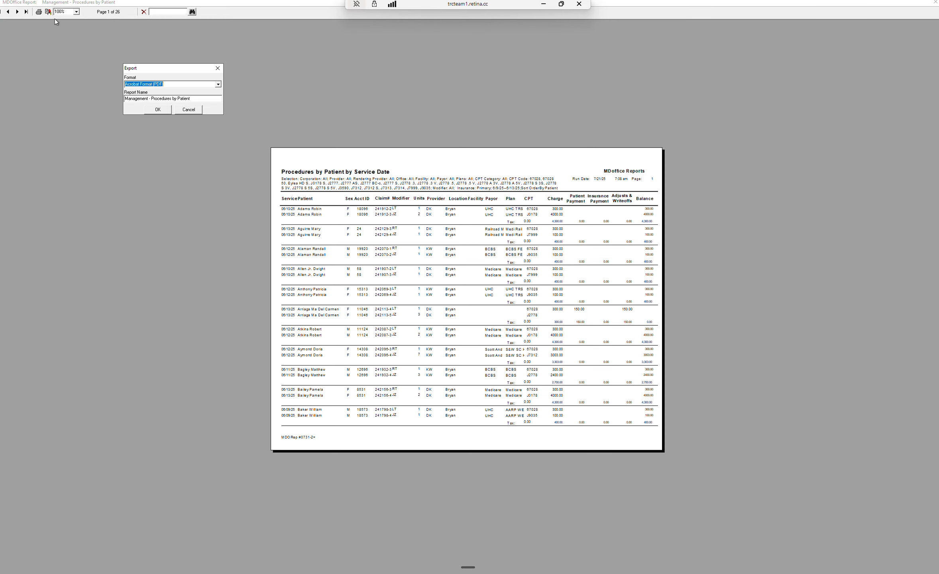
{"action": "left_click", "coordinate": [218, 84]}
{"action": "left_click", "coordinate": [183, 107]}
{"action": "left_click", "coordinate": [212, 99]}
{"action": "type", "text": "060925 06"}
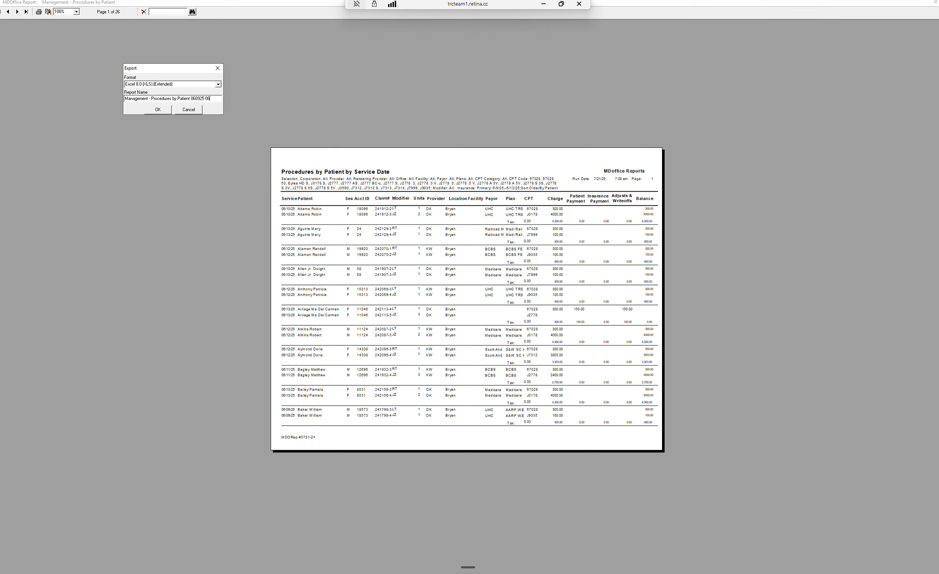
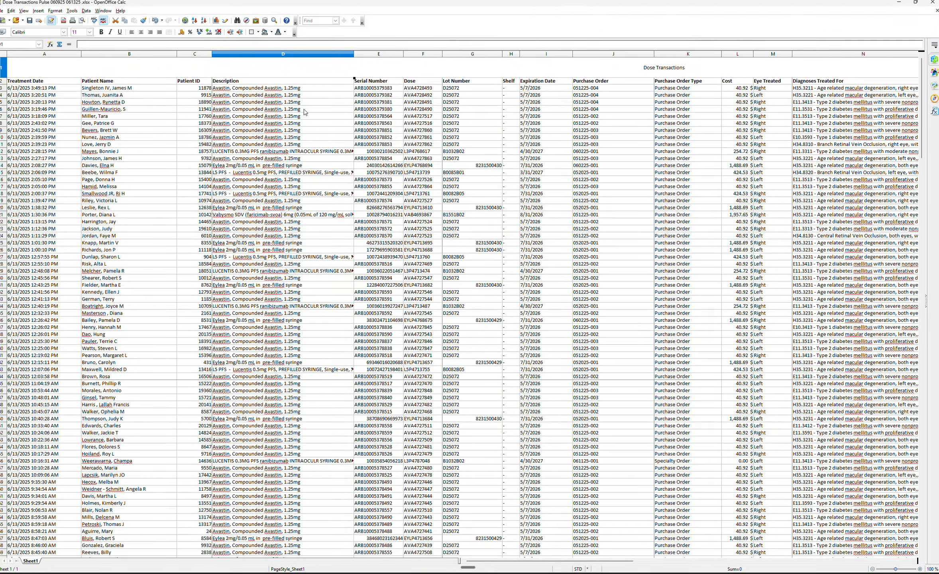
Delete the Serial Number column from the Dose Transactions sheet.
{"action": "left_click", "coordinate": [372, 54]}
{"action": "right_click", "coordinate": [371, 55]}
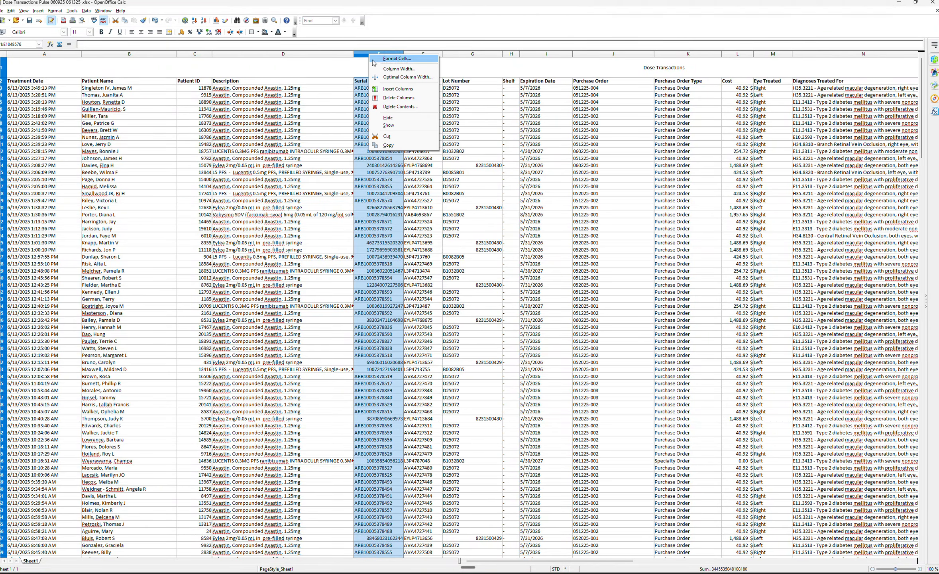
{"action": "left_click", "coordinate": [378, 98]}
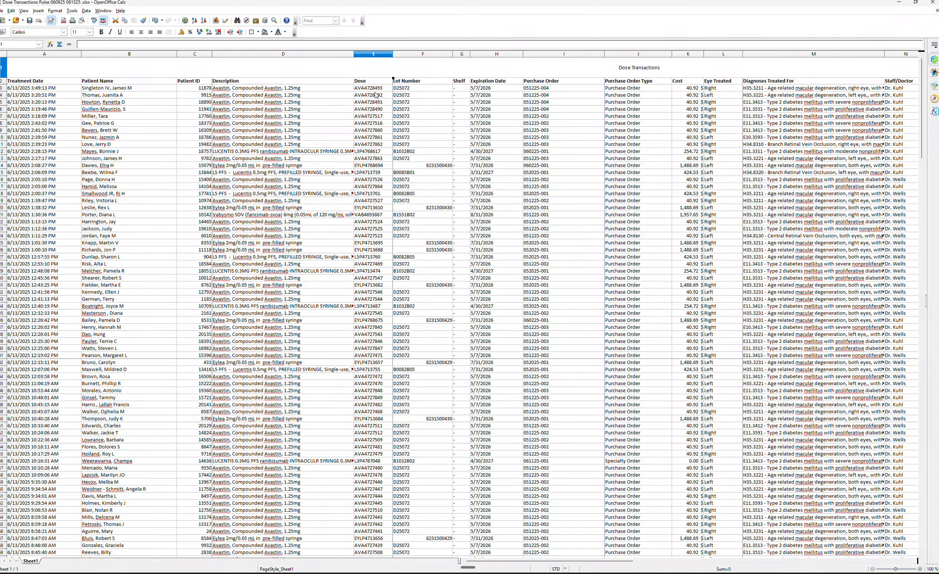
Delete the six columns from Lot Number through Cost.
{"action": "left_click", "coordinate": [422, 54]}
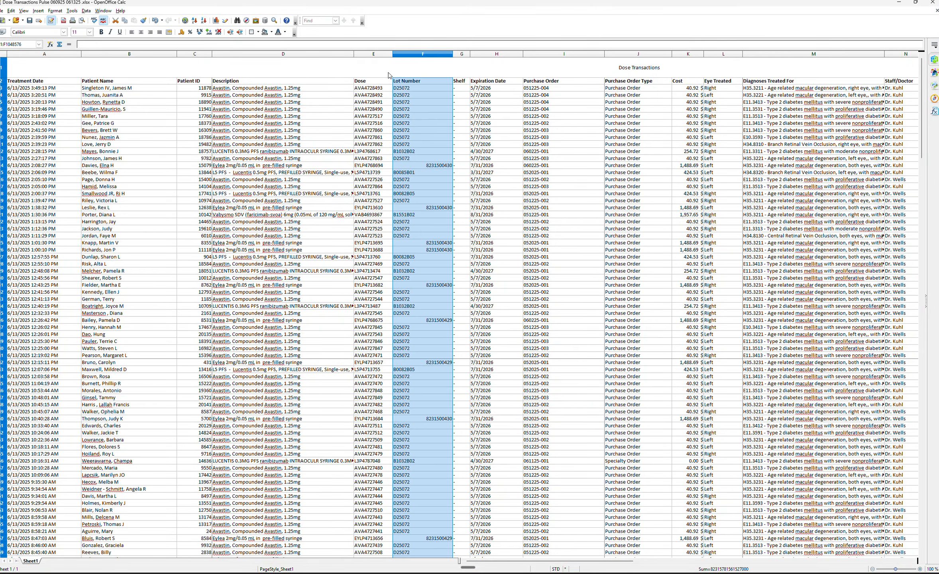
{"action": "left_click", "coordinate": [460, 56], "text": "shift"}
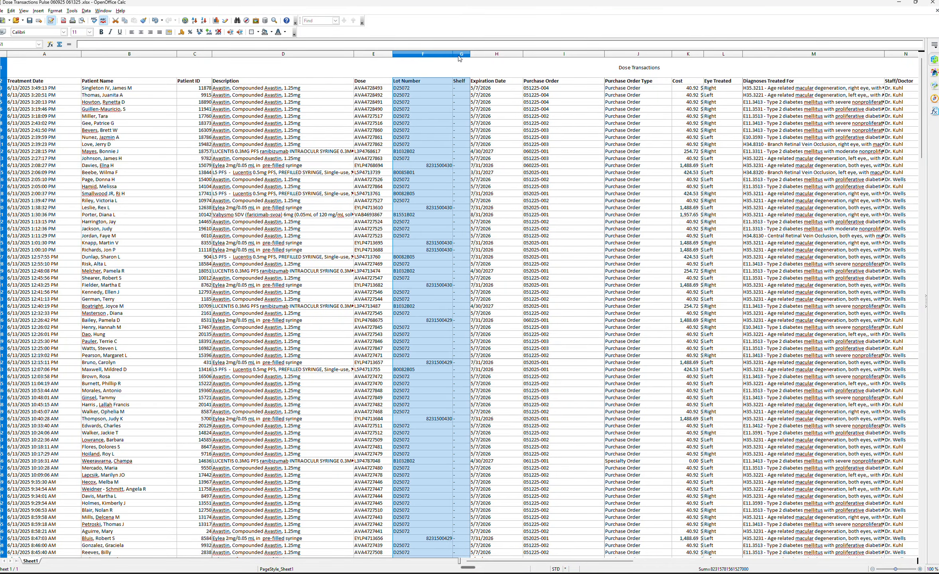
{"action": "left_click", "coordinate": [494, 56], "text": "shift"}
{"action": "left_click", "coordinate": [563, 59], "text": "shift"}
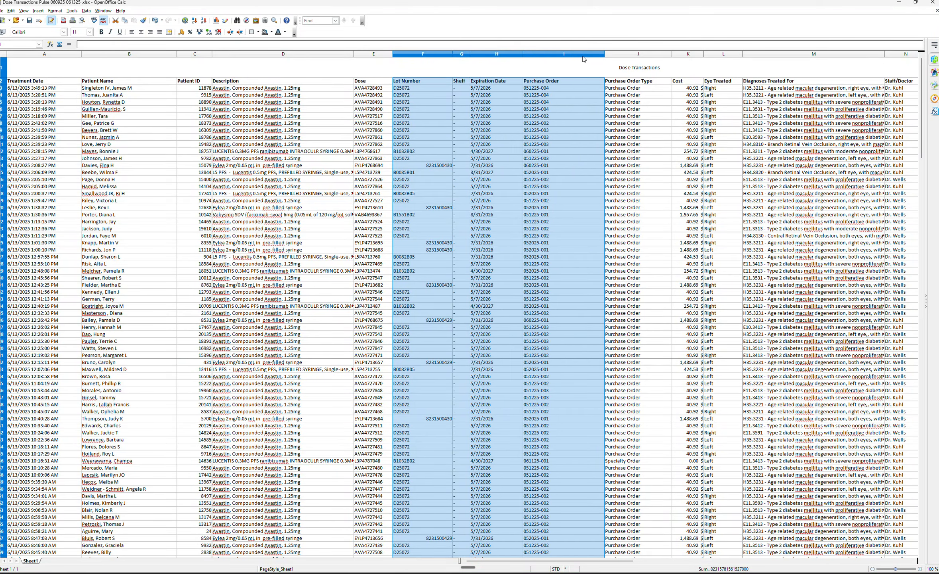
{"action": "left_click", "coordinate": [629, 58], "text": "shift"}
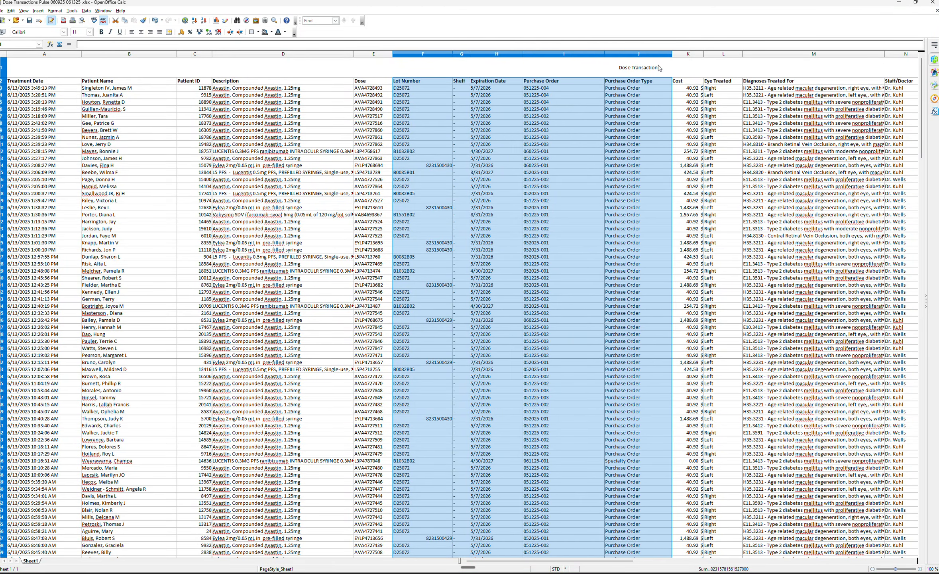
{"action": "left_click", "coordinate": [687, 56], "text": "shift"}
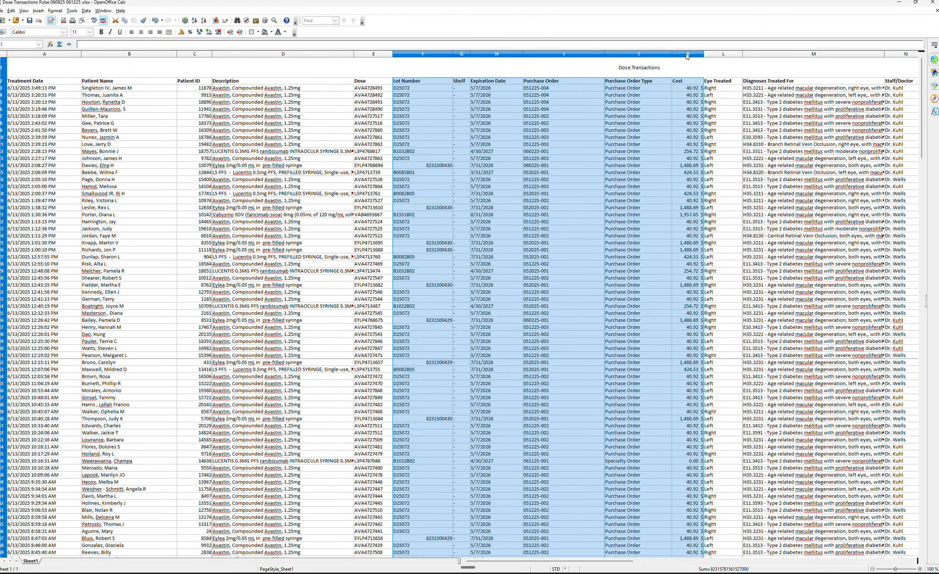
{"action": "right_click", "coordinate": [649, 55]}
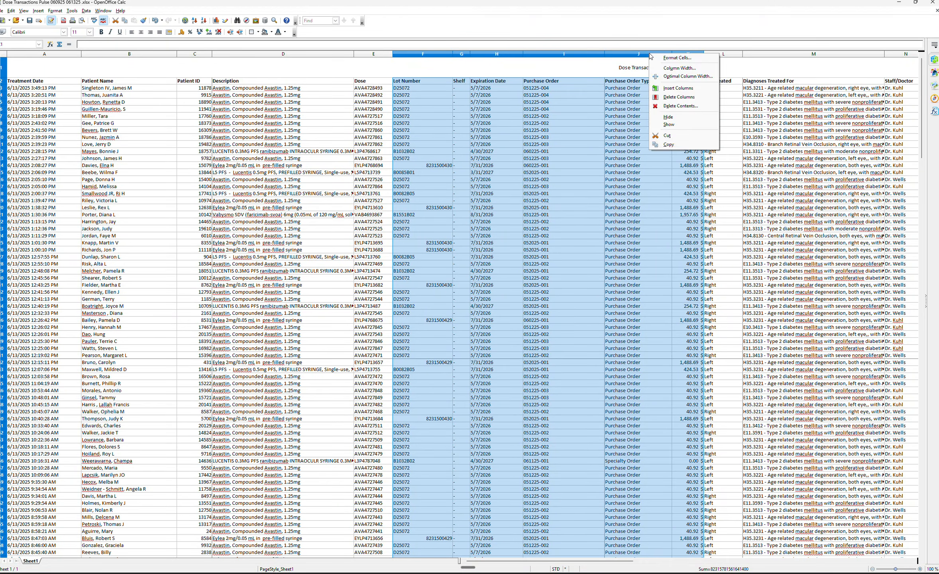
{"action": "left_click", "coordinate": [670, 98]}
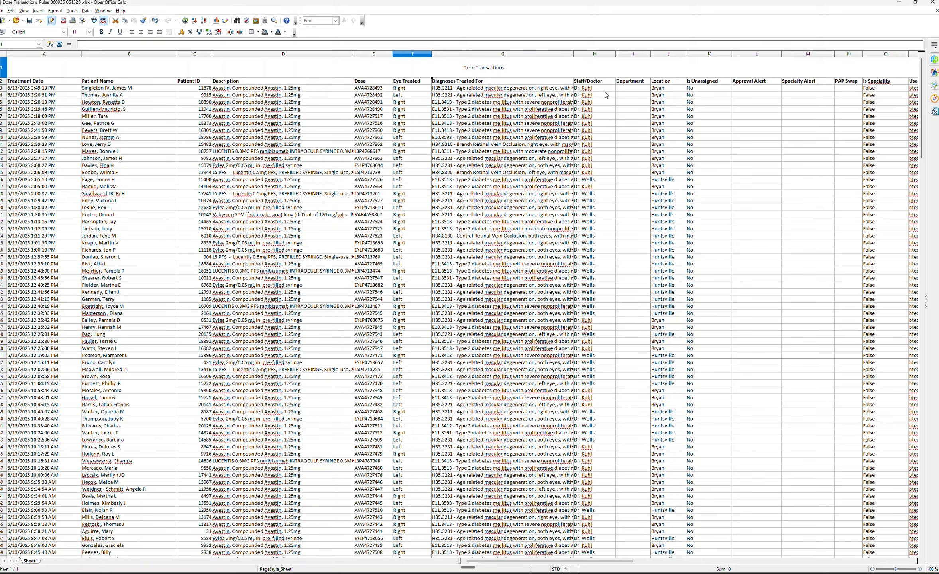
Delete the Department column.
{"action": "left_click", "coordinate": [634, 56]}
{"action": "right_click", "coordinate": [634, 56]}
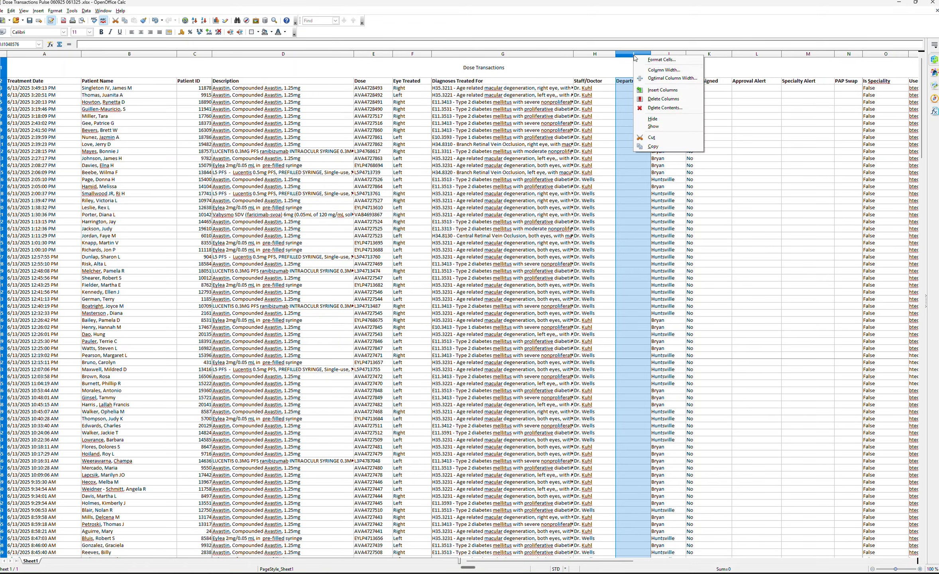
{"action": "left_click", "coordinate": [657, 99]}
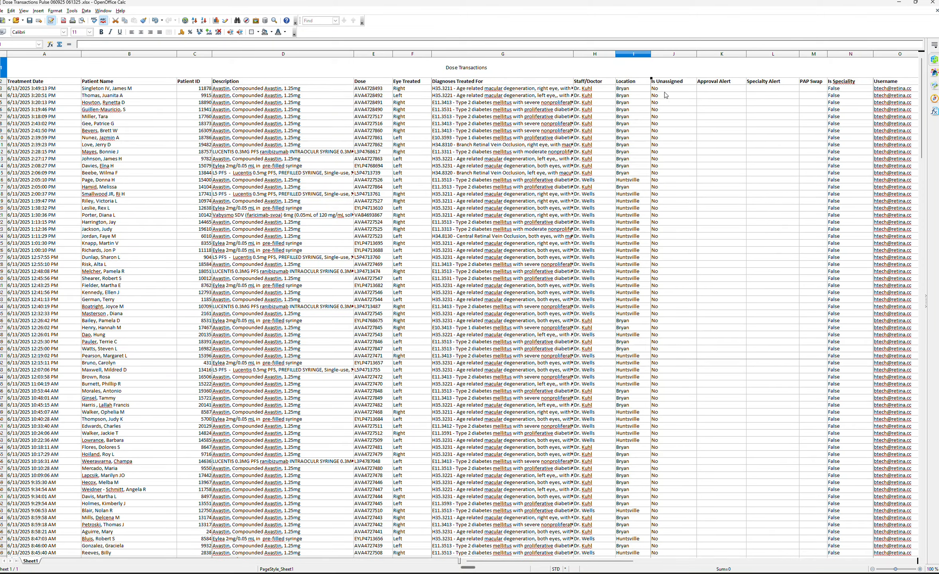
Delete all columns from Is Unassigned through Username after the Location column.
{"action": "left_click", "coordinate": [667, 56]}
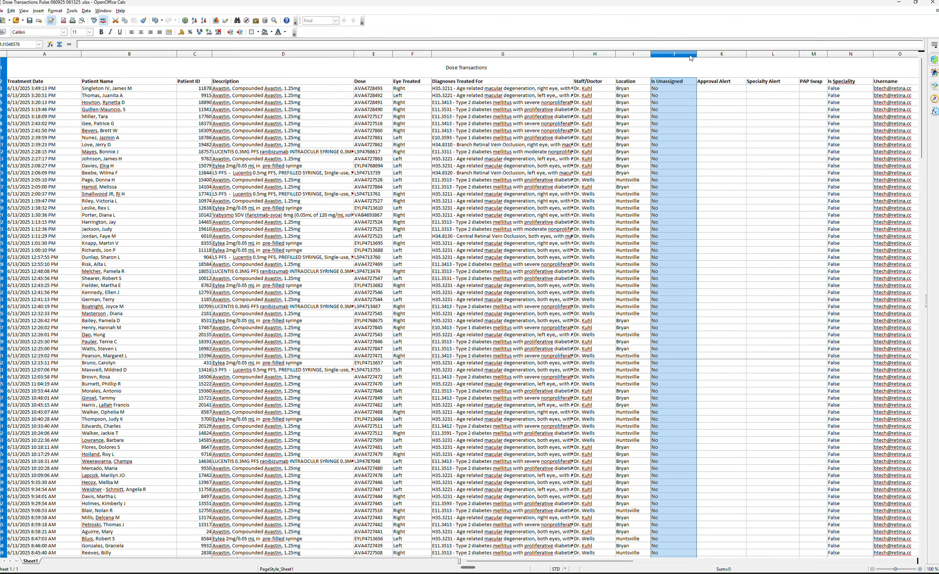
{"action": "left_click_drag", "start_coordinate": [691, 58], "coordinate": [887, 57]}
{"action": "right_click", "coordinate": [774, 57]}
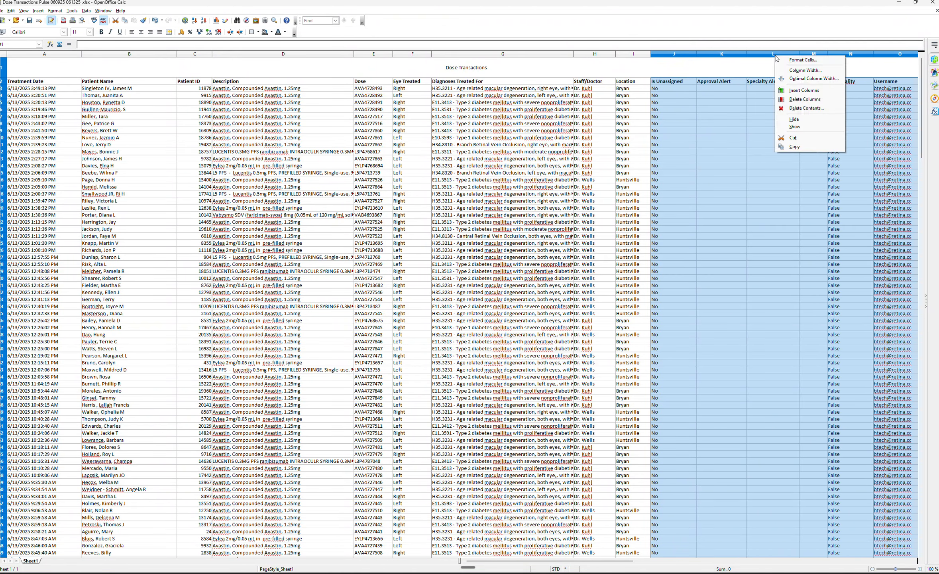
{"action": "left_click", "coordinate": [799, 98]}
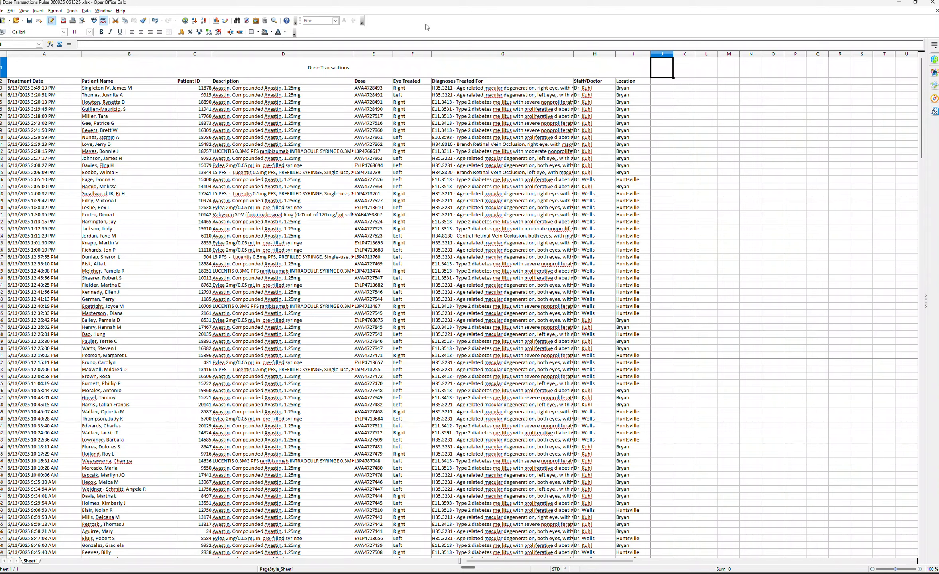
Start saving the spreadsheet under a new name, creating a folder named Pulse Audit inside the 2025 06 June folder and opening it.
{"action": "left_click", "coordinate": [2, 11]}
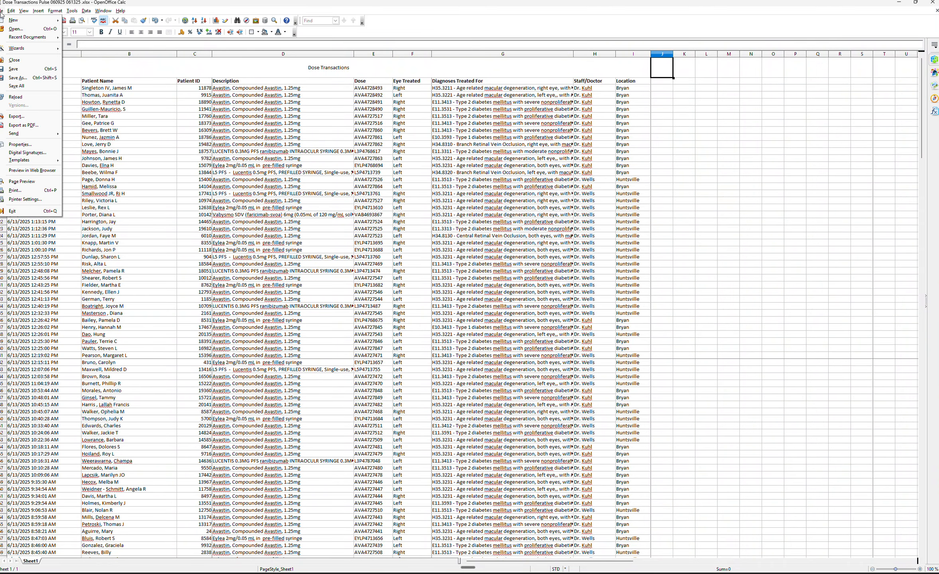
{"action": "left_click", "coordinate": [27, 72]}
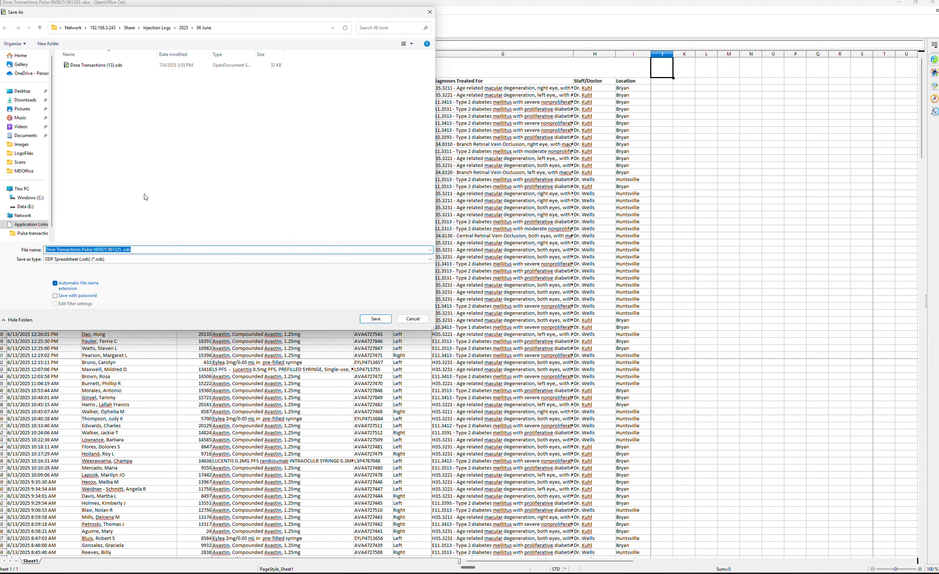
{"action": "left_click", "coordinate": [40, 28]}
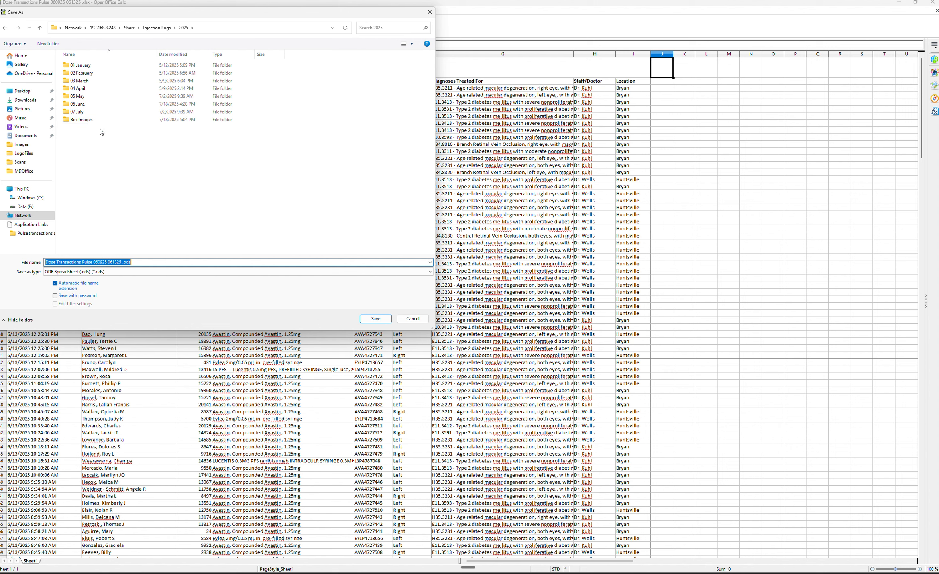
{"action": "double_click", "coordinate": [80, 105]}
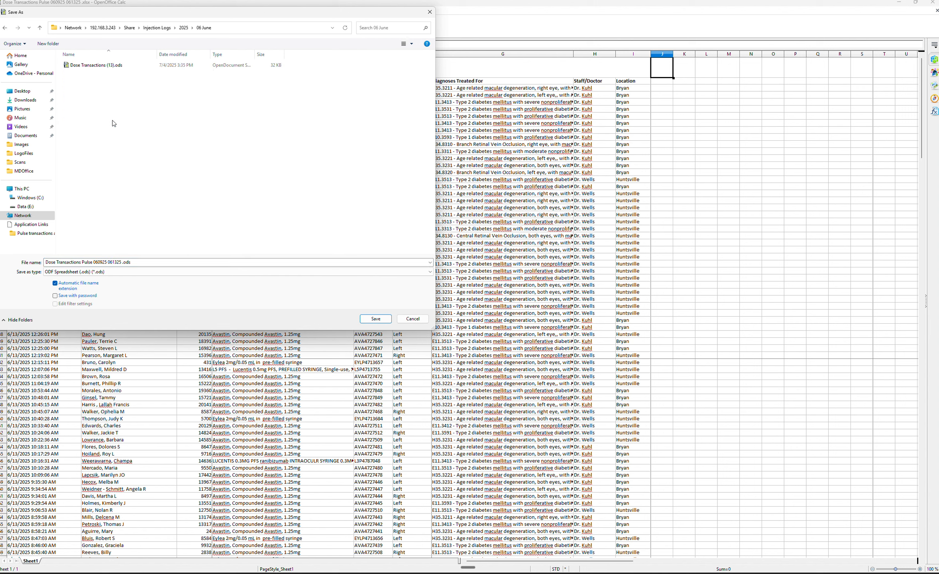
{"action": "left_click", "coordinate": [48, 44]}
{"action": "type", "text": "P"}
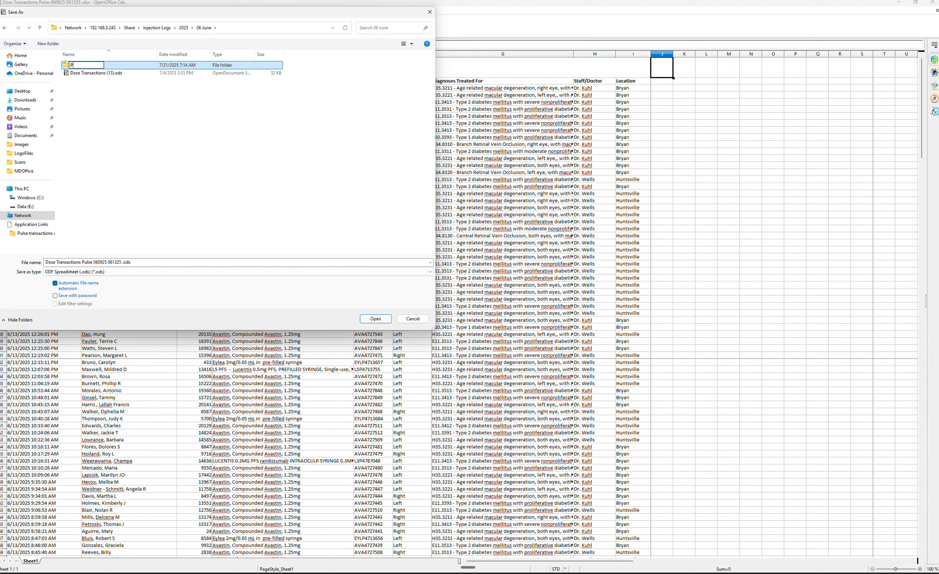
{"action": "type", "text": "ulse Audit"}
{"action": "double_click", "coordinate": [67, 67]}
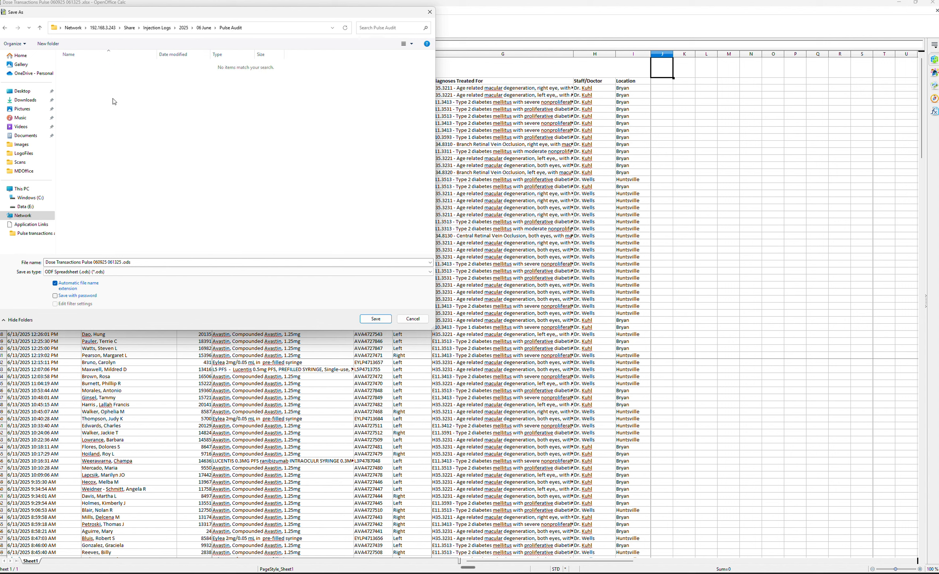
{"action": "right_click", "coordinate": [93, 106]}
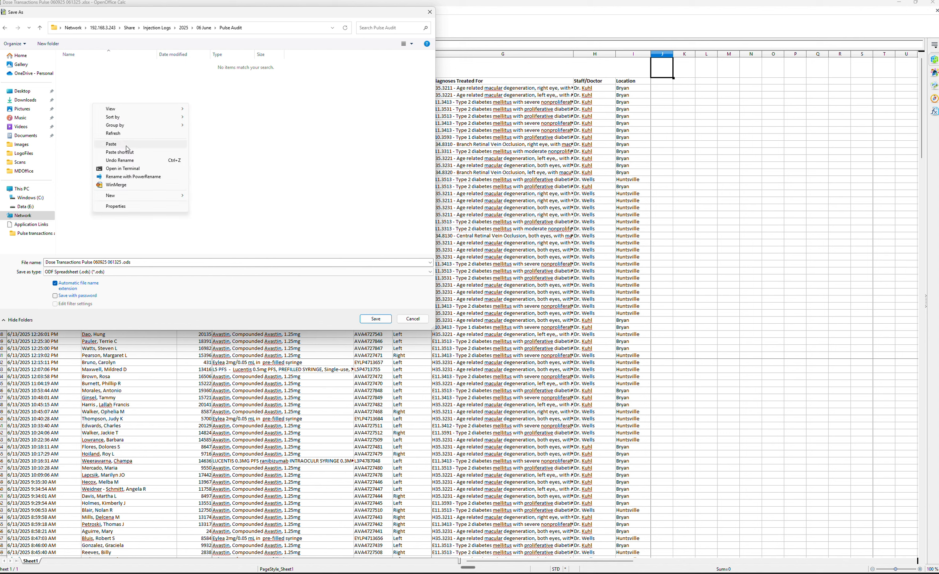
{"action": "mouse_move", "coordinate": [135, 195]}
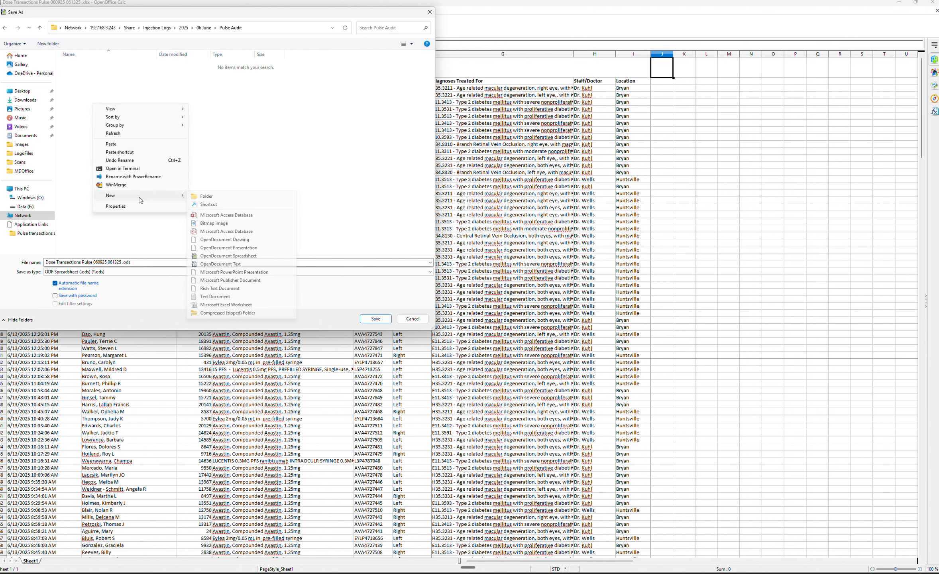
{"action": "left_click", "coordinate": [203, 196]}
{"action": "type", "text": "06"}
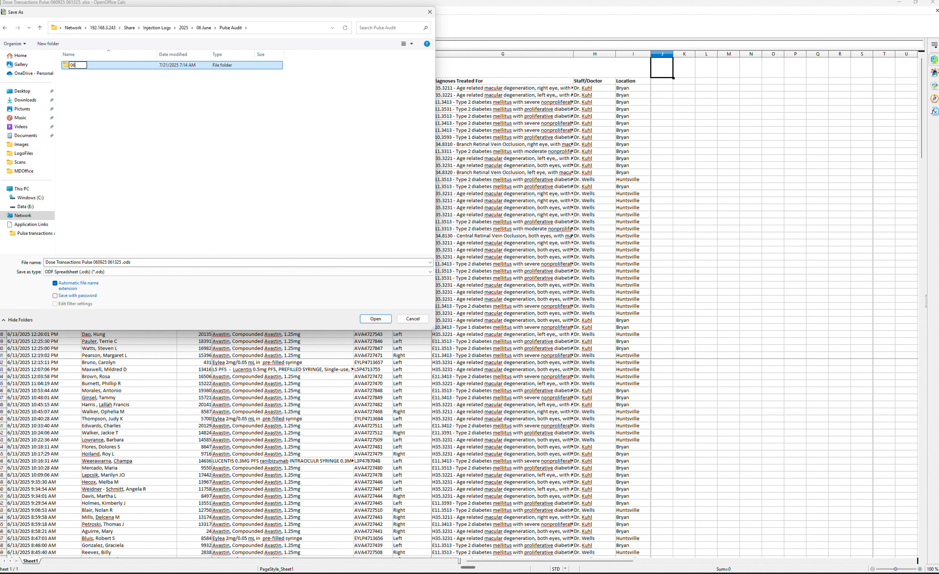
{"action": "type", "text": "0925 061325"}
{"action": "left_click", "coordinate": [67, 69]}
{"action": "double_click", "coordinate": [70, 69]}
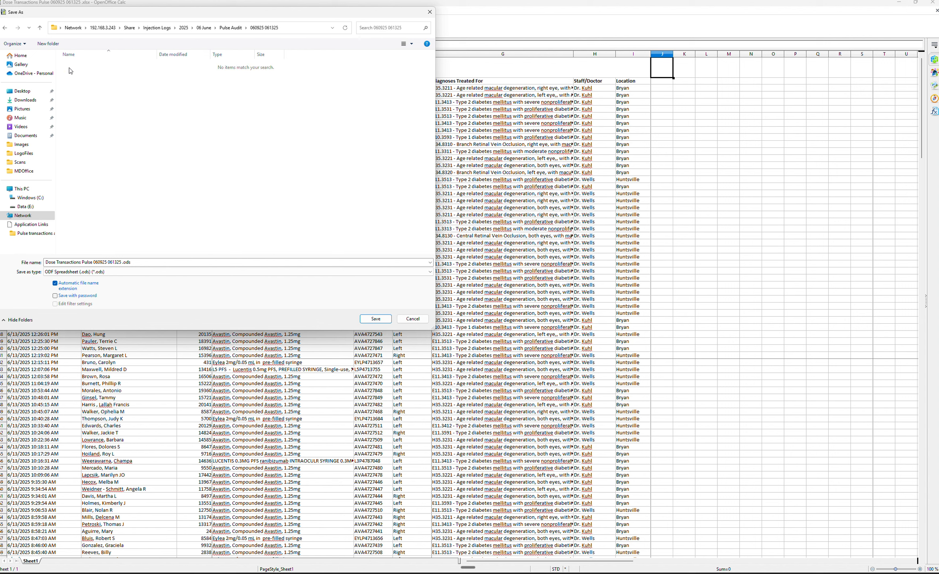
{"action": "left_click", "coordinate": [387, 321]}
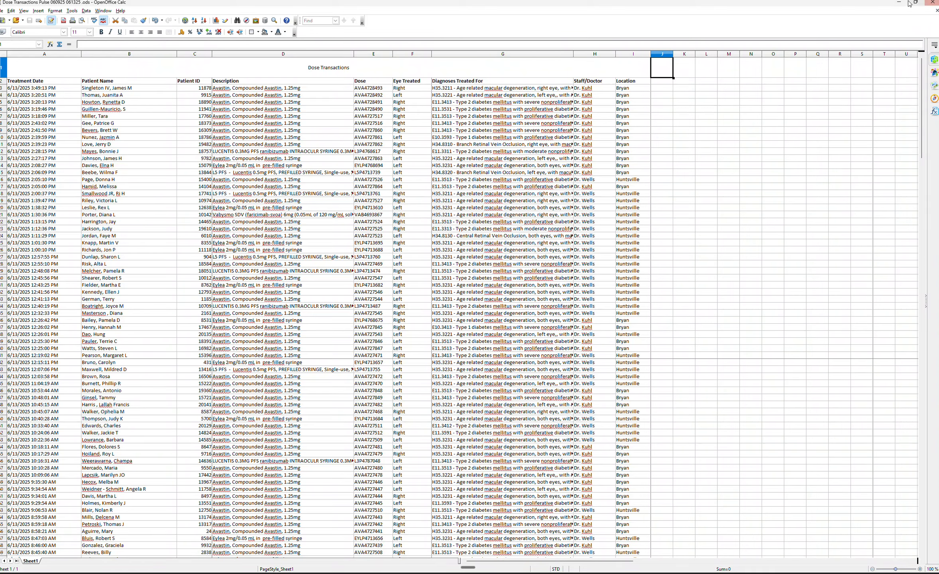
{"action": "left_click", "coordinate": [900, 3]}
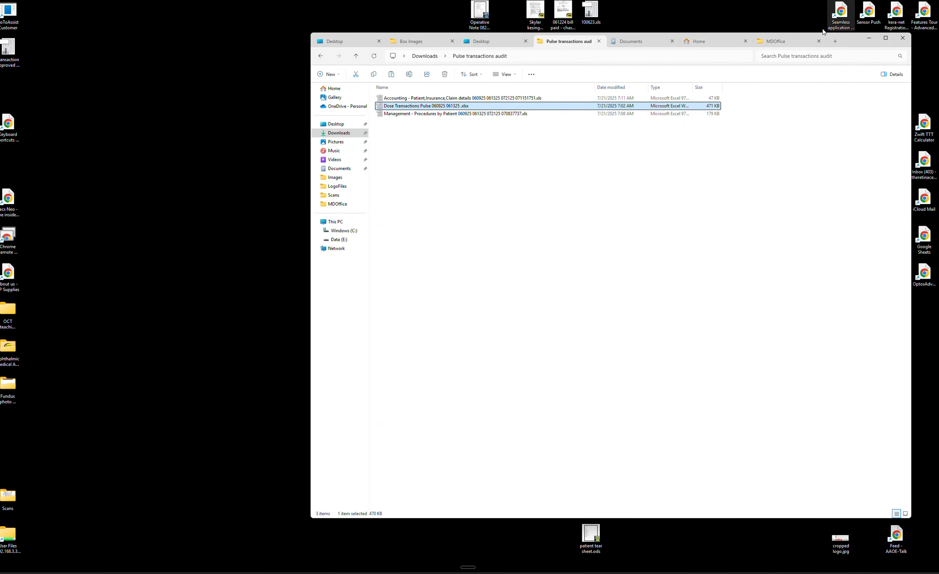
{"action": "double_click", "coordinate": [427, 115]}
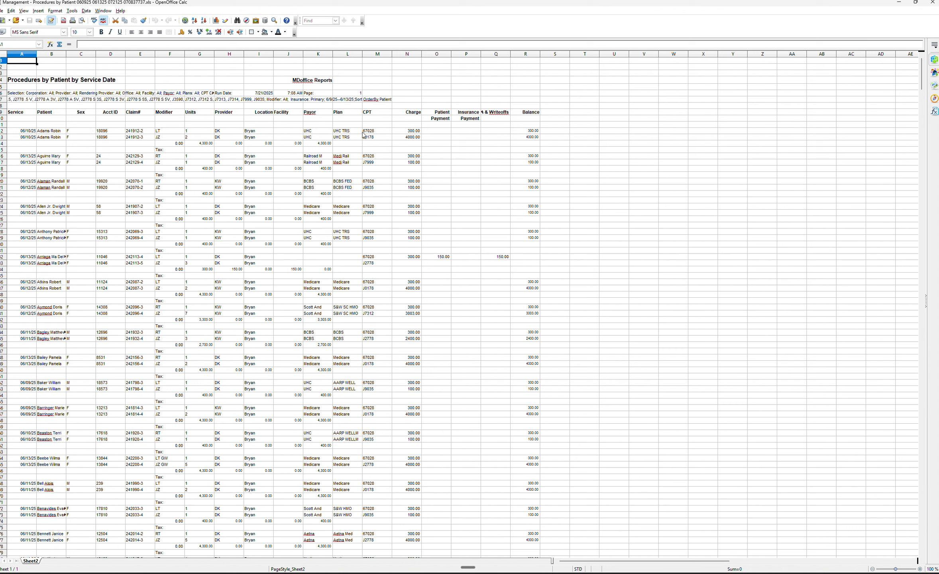
Insert a blank column at column G, ahead of the Units column, in the Procedures by Patient sheet.
{"action": "left_click", "coordinate": [4, 131]}
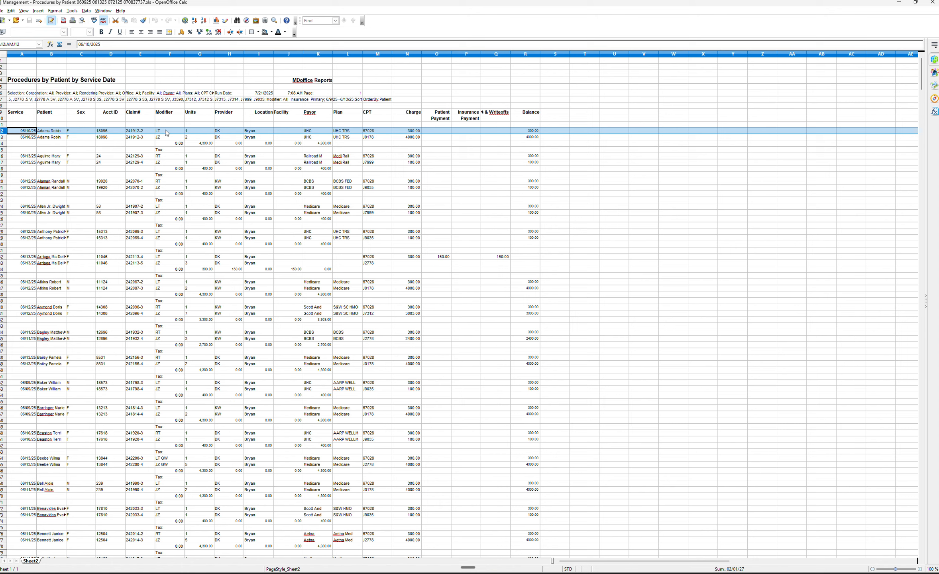
{"action": "left_click", "coordinate": [2, 137]}
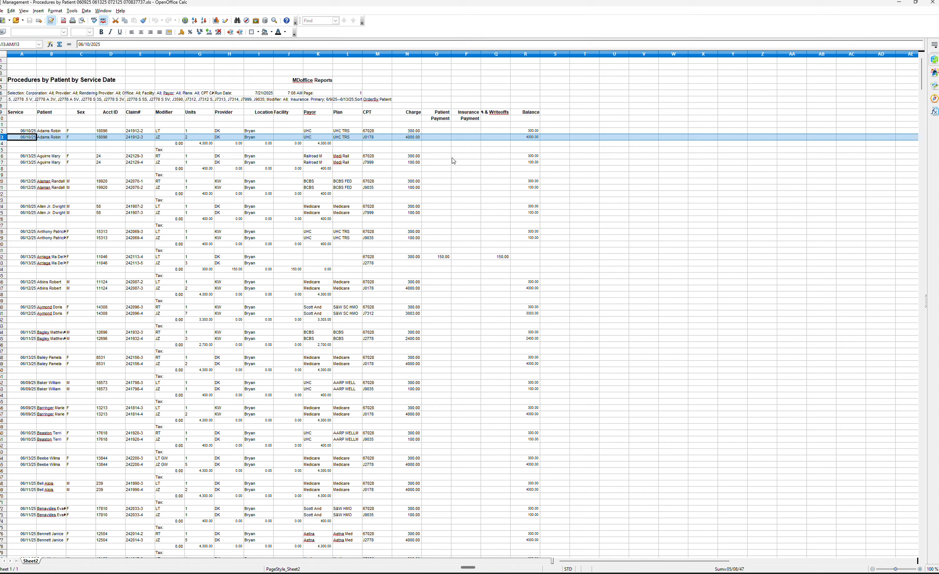
{"action": "left_click", "coordinate": [273, 68]}
{"action": "left_click", "coordinate": [207, 57]}
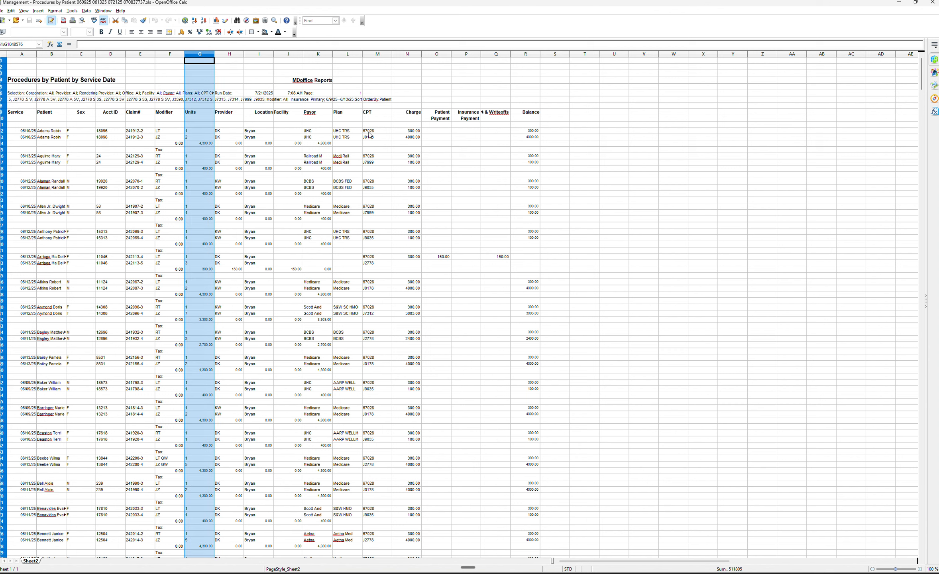
{"action": "right_click", "coordinate": [205, 61]}
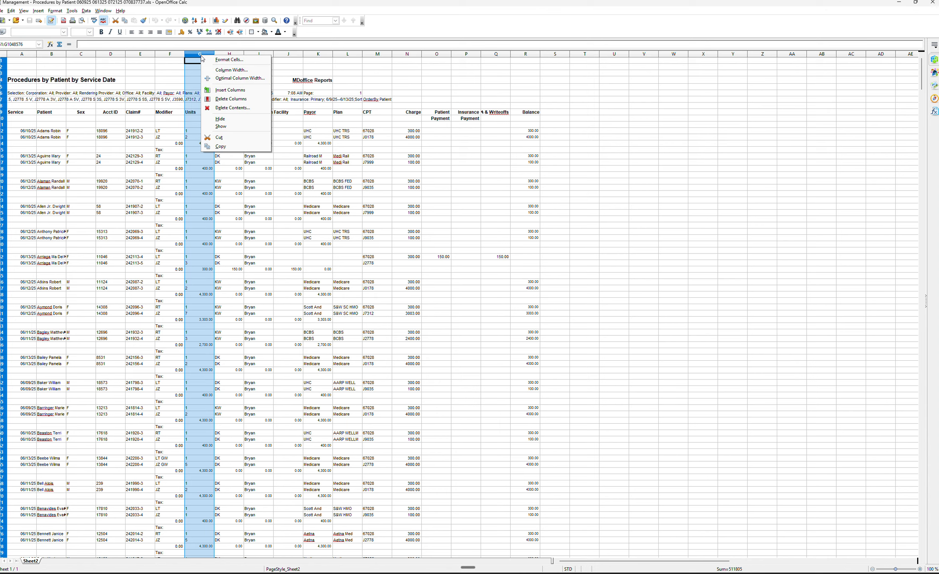
{"action": "left_click", "coordinate": [223, 78]}
{"action": "left_click", "coordinate": [436, 95]}
{"action": "left_click", "coordinate": [169, 131]}
Move the Modifier entries from F12 to the end of the data into the new column G, pasting them one row lower starting at G13.
{"action": "left_click", "coordinate": [821, 165]}
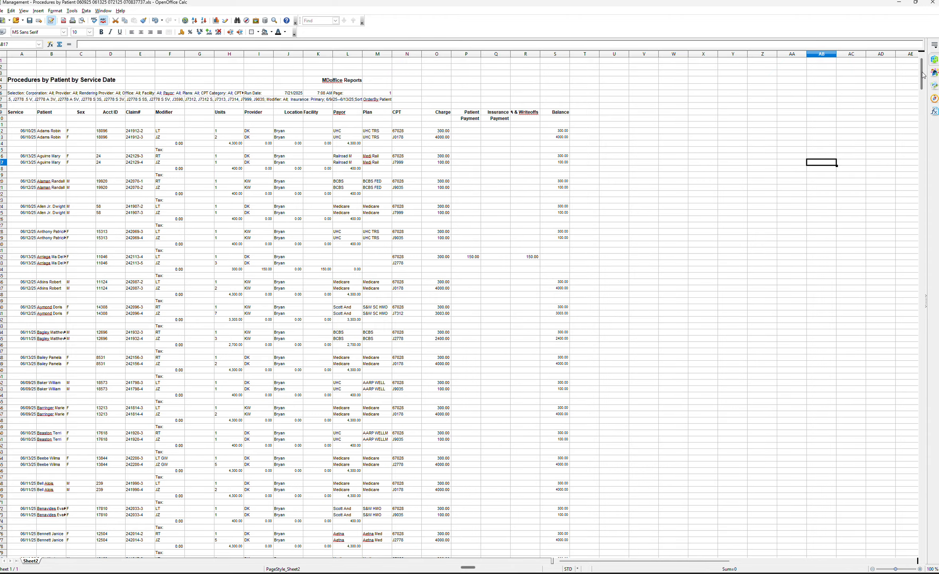
{"action": "left_click_drag", "start_coordinate": [921, 74], "coordinate": [916, 510]}
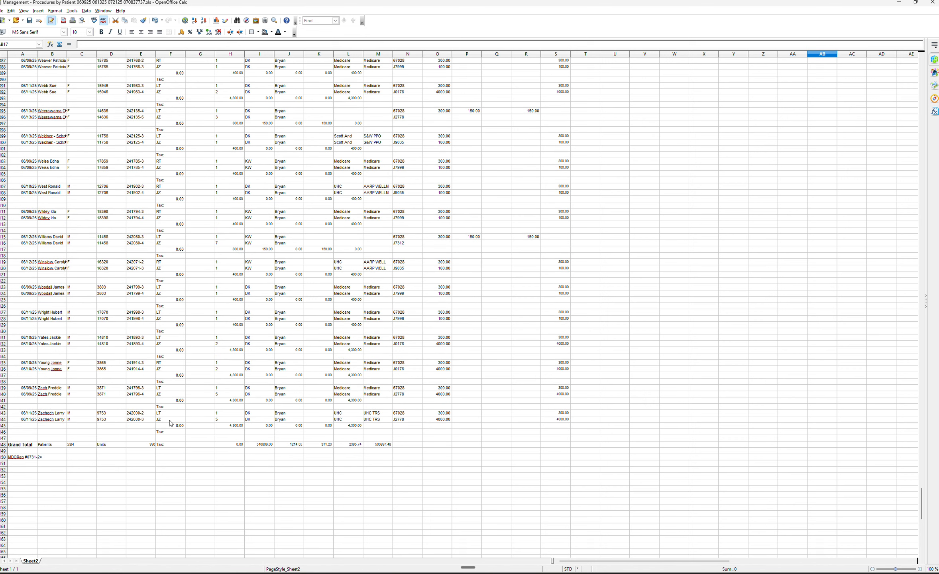
{"action": "left_click", "coordinate": [168, 432], "text": "shift"}
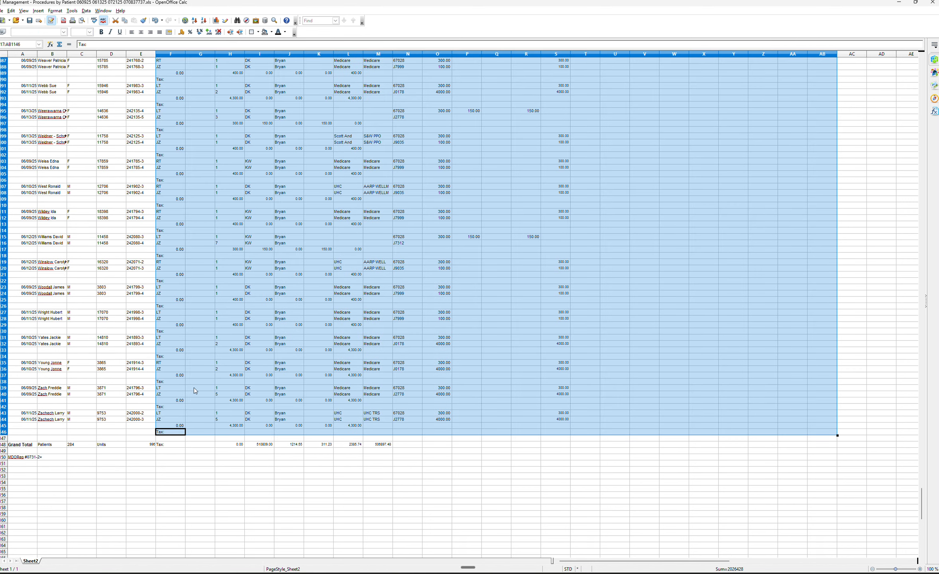
{"action": "left_click", "coordinate": [175, 433]}
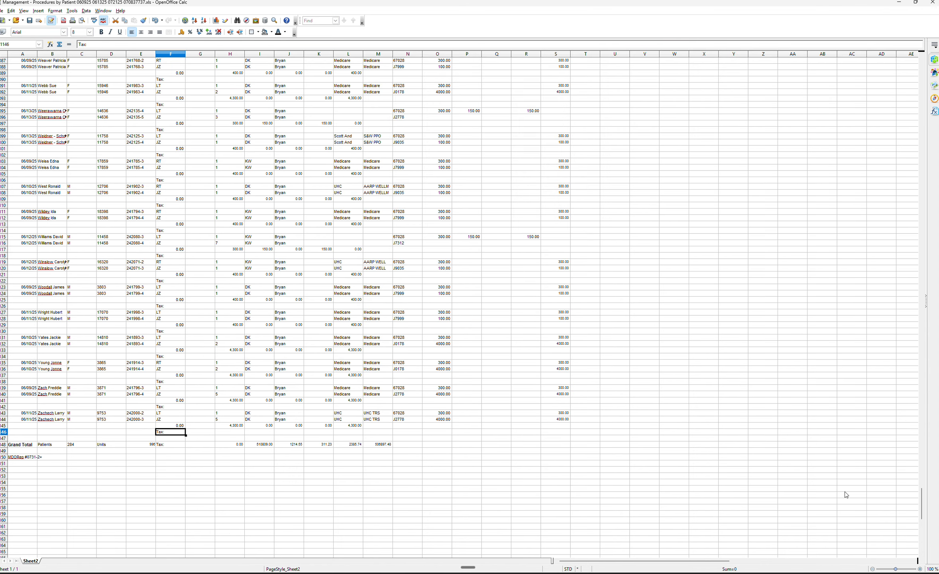
{"action": "left_click_drag", "start_coordinate": [923, 502], "coordinate": [924, 72]}
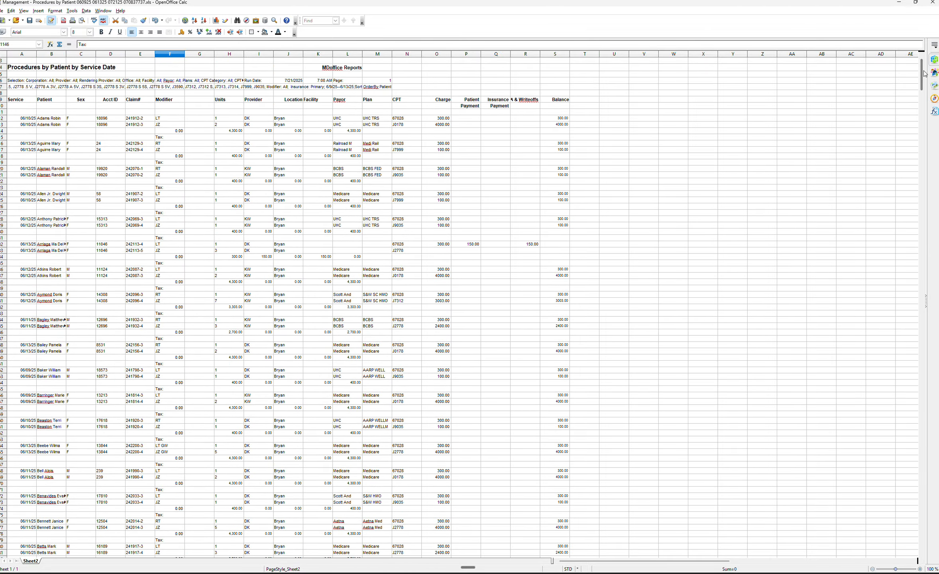
{"action": "left_click", "coordinate": [167, 119], "text": "shift"}
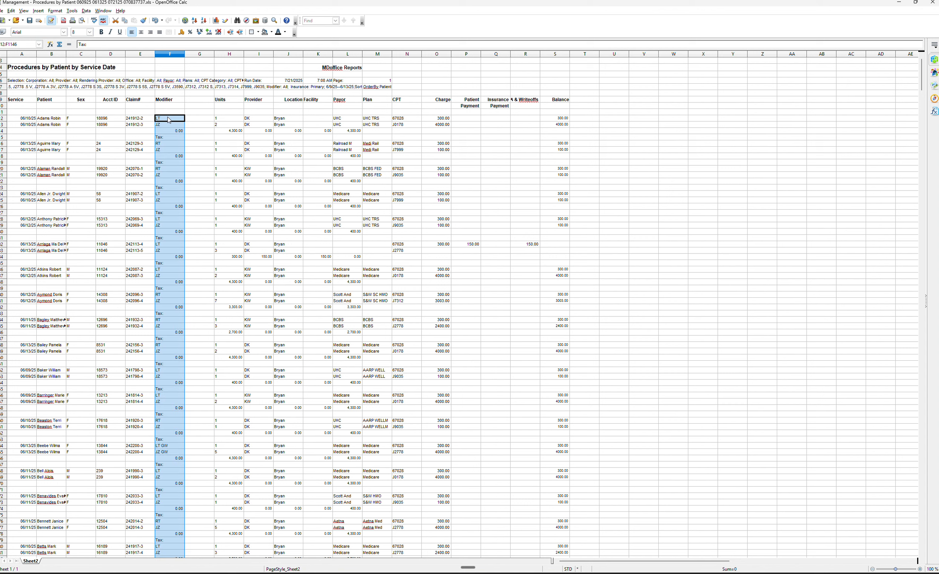
{"action": "right_click", "coordinate": [170, 119]}
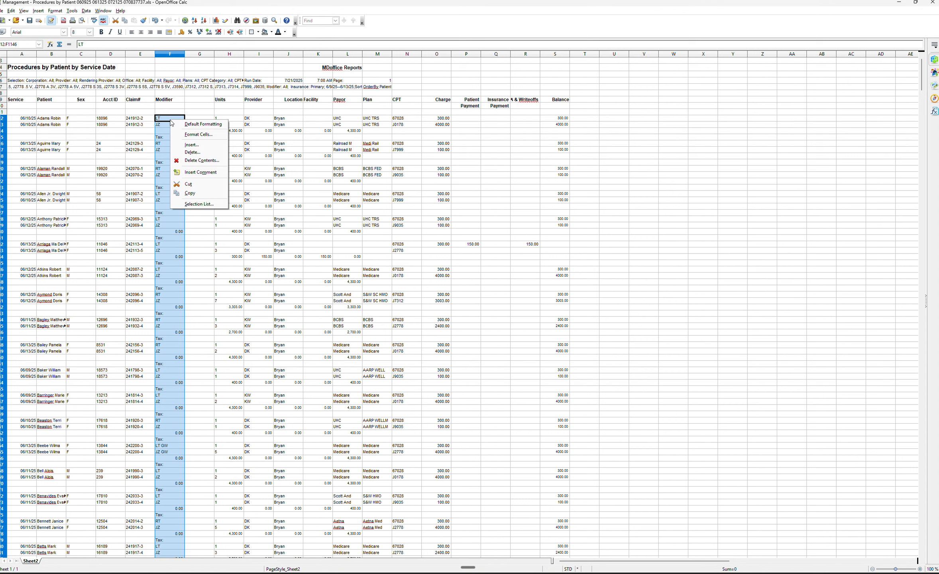
{"action": "left_click", "coordinate": [190, 193]}
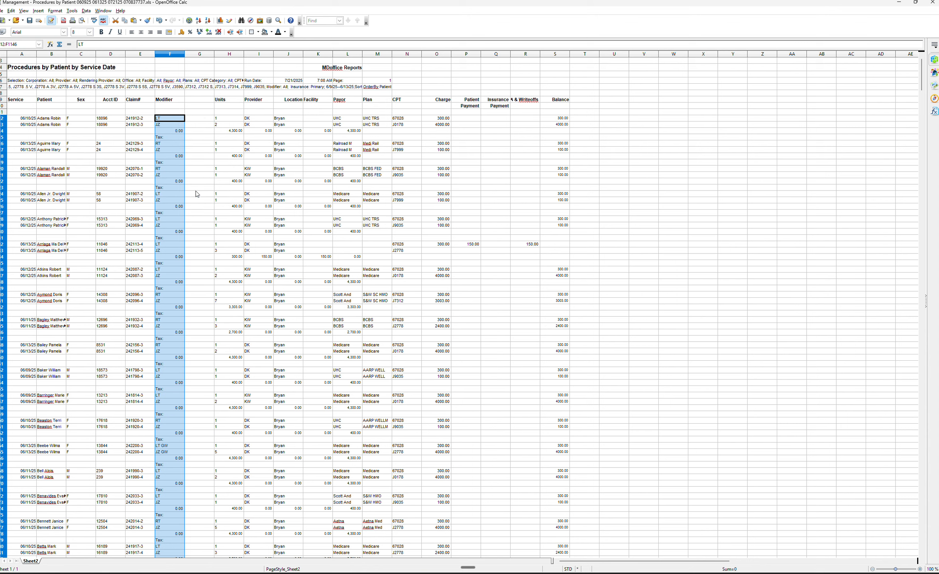
{"action": "left_click", "coordinate": [191, 121]}
{"action": "left_click", "coordinate": [195, 127]}
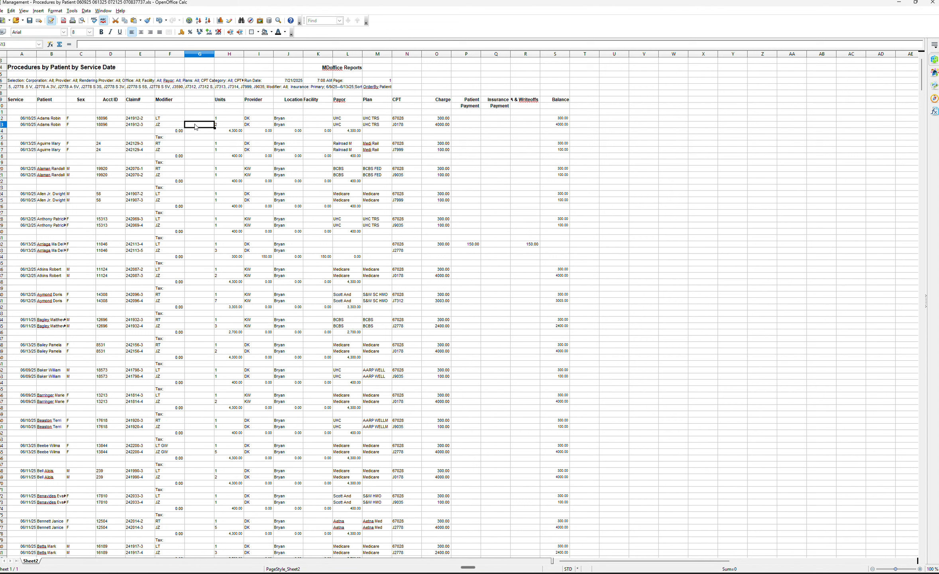
{"action": "key", "text": "ctrl+v"}
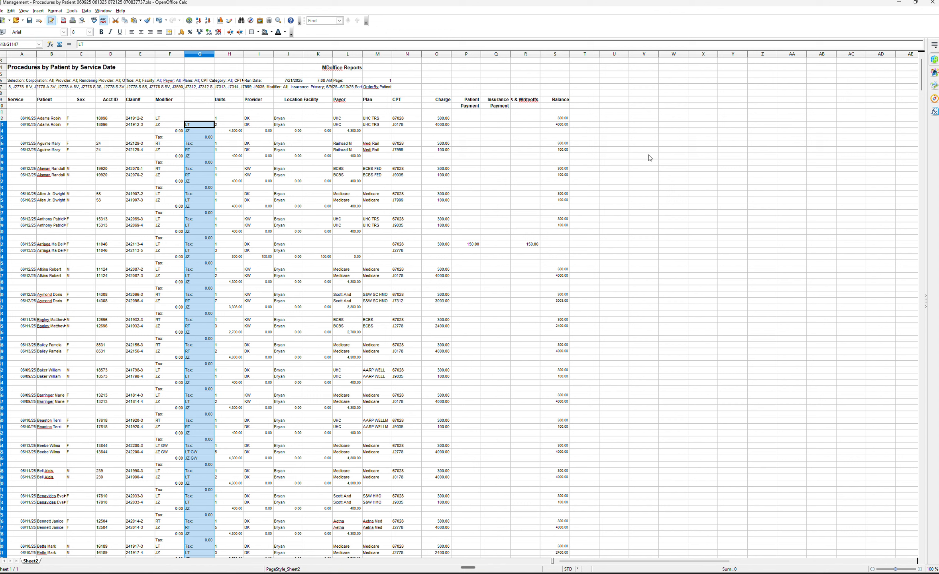
Sort rows 12 through the Grand Total row ascending by column N, then by column B.
{"action": "left_click", "coordinate": [690, 163]}
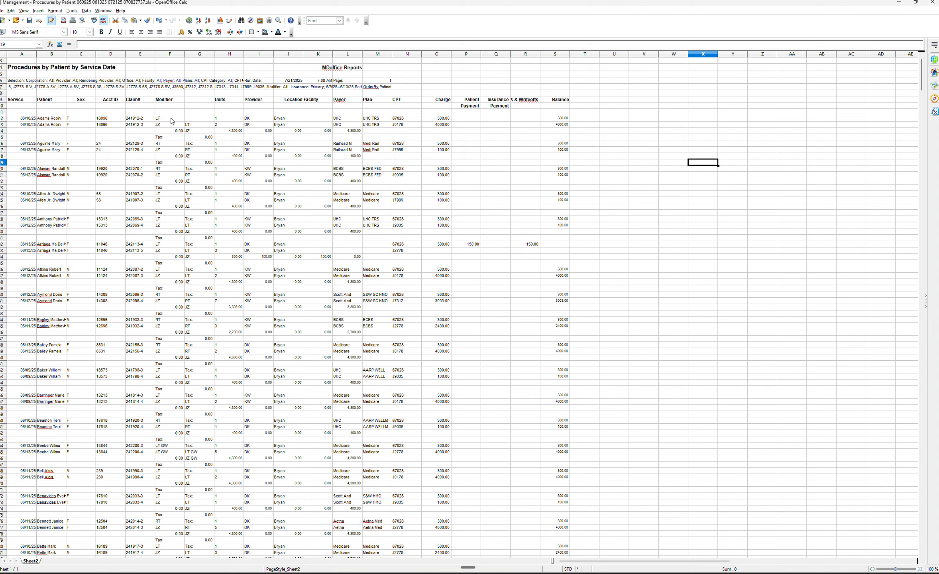
{"action": "left_click", "coordinate": [4, 119]}
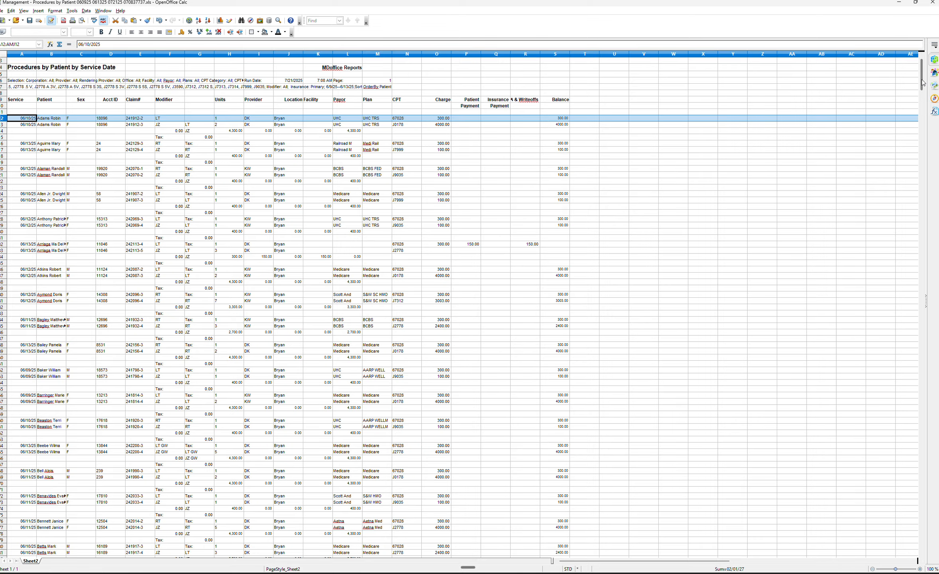
{"action": "left_click_drag", "start_coordinate": [923, 83], "coordinate": [910, 300]}
{"action": "left_click_drag", "start_coordinate": [917, 384], "coordinate": [919, 516]}
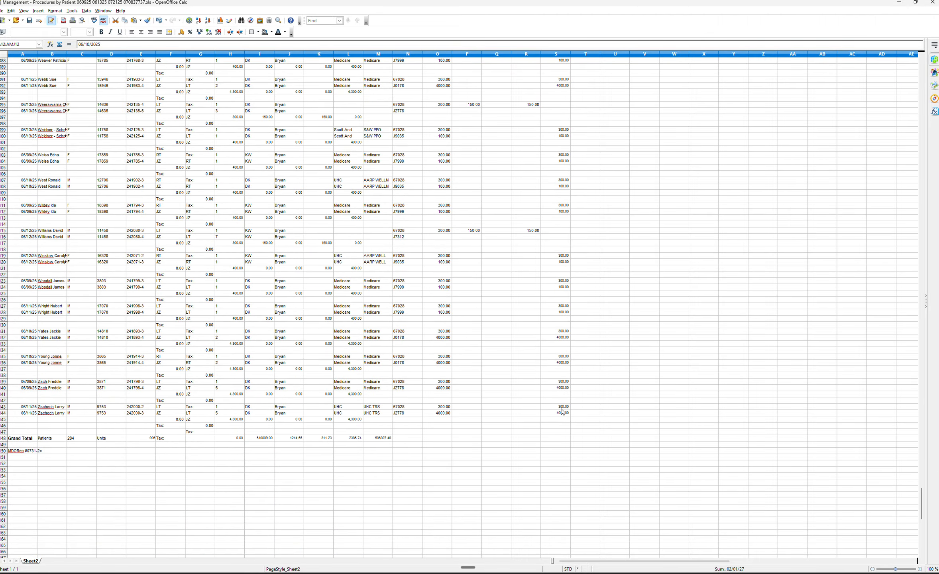
{"action": "left_click", "coordinate": [568, 439], "text": "shift"}
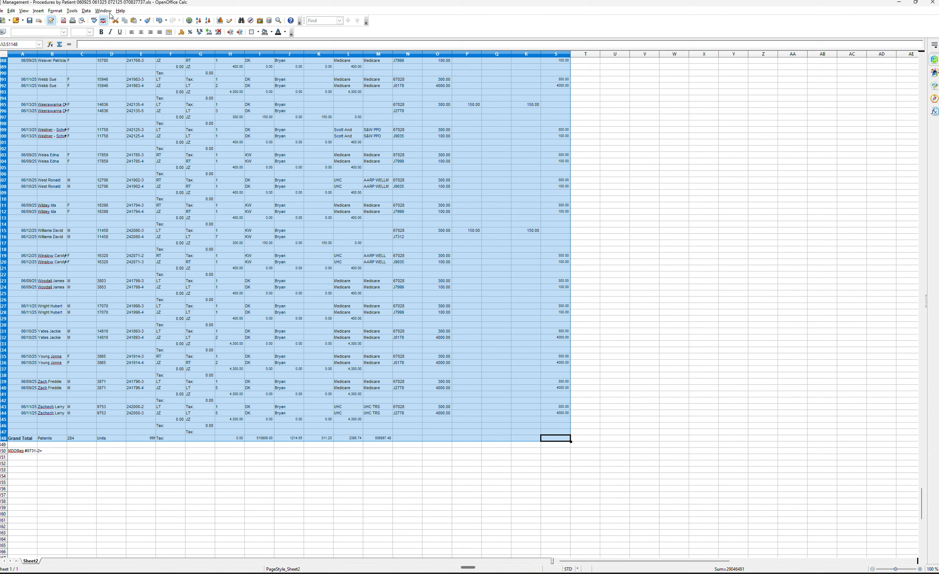
{"action": "left_click", "coordinate": [86, 11]}
{"action": "left_click", "coordinate": [98, 36]}
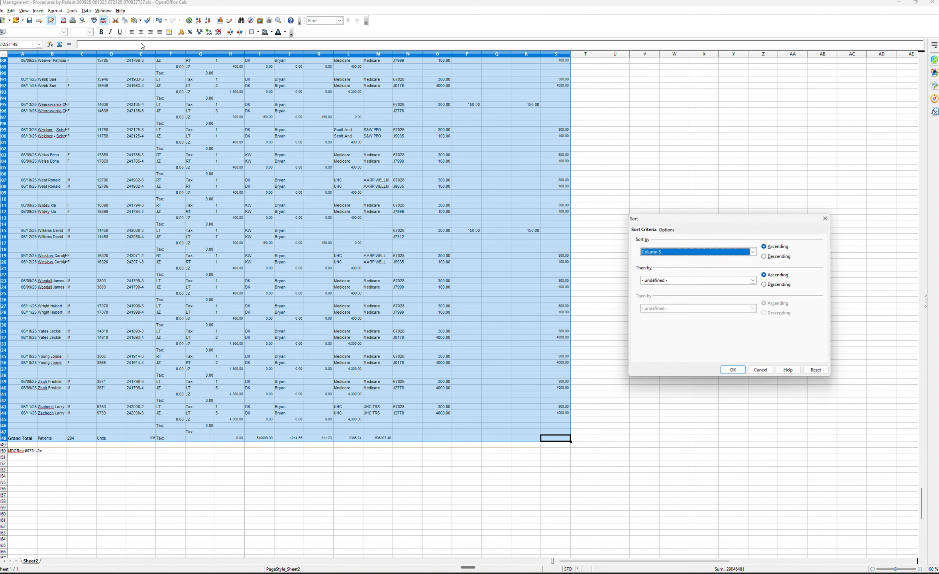
{"action": "left_click_drag", "start_coordinate": [705, 220], "coordinate": [675, 183]}
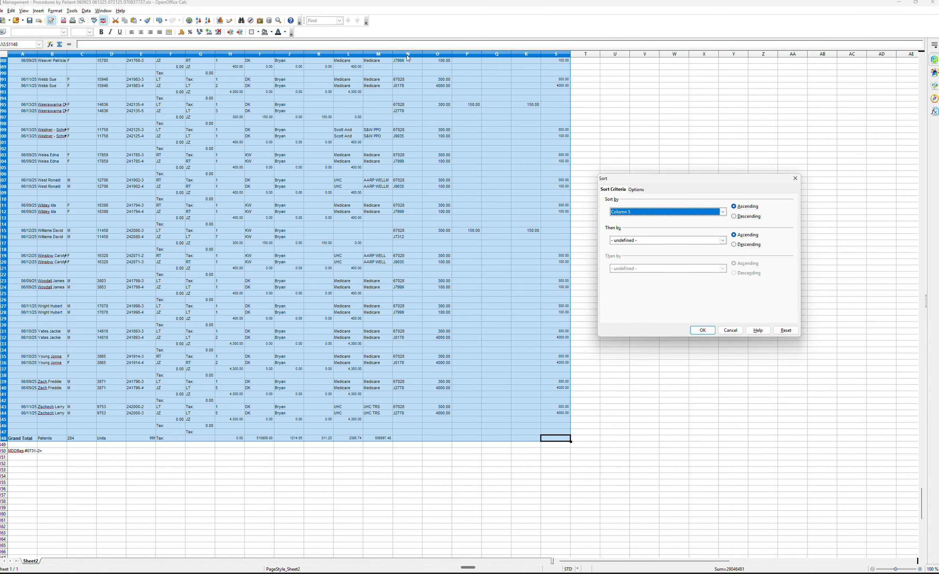
{"action": "left_click", "coordinate": [723, 212]}
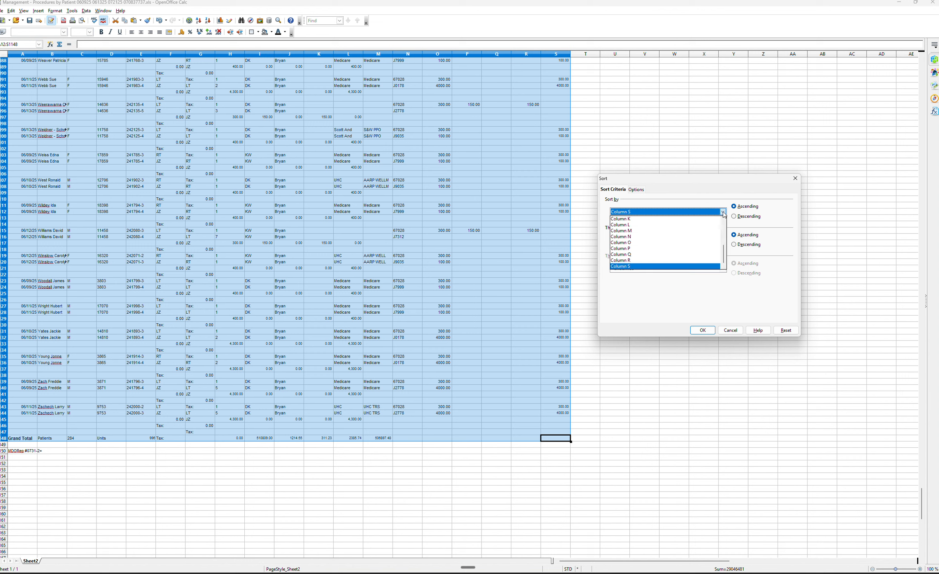
{"action": "left_click", "coordinate": [711, 236]}
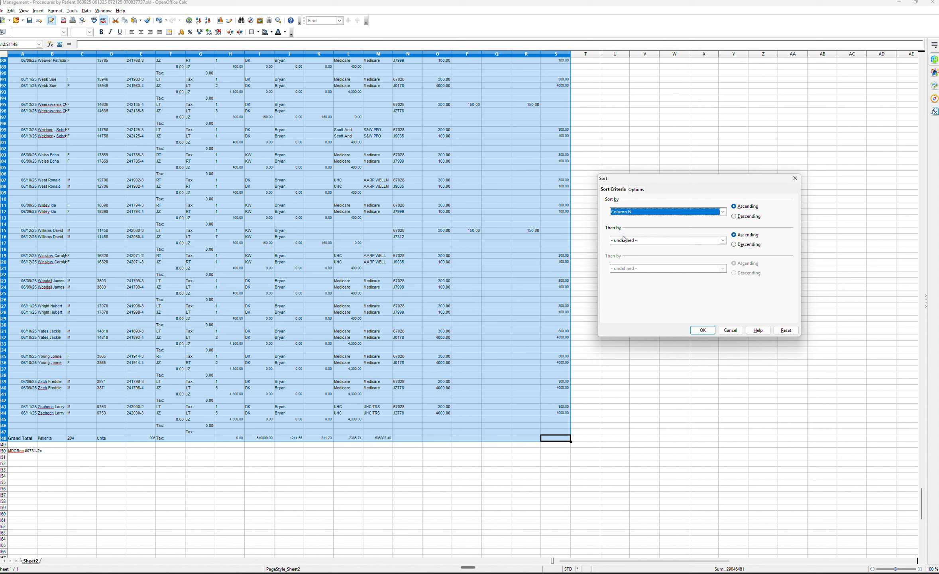
{"action": "left_click", "coordinate": [723, 240]}
{"action": "left_click", "coordinate": [664, 253]}
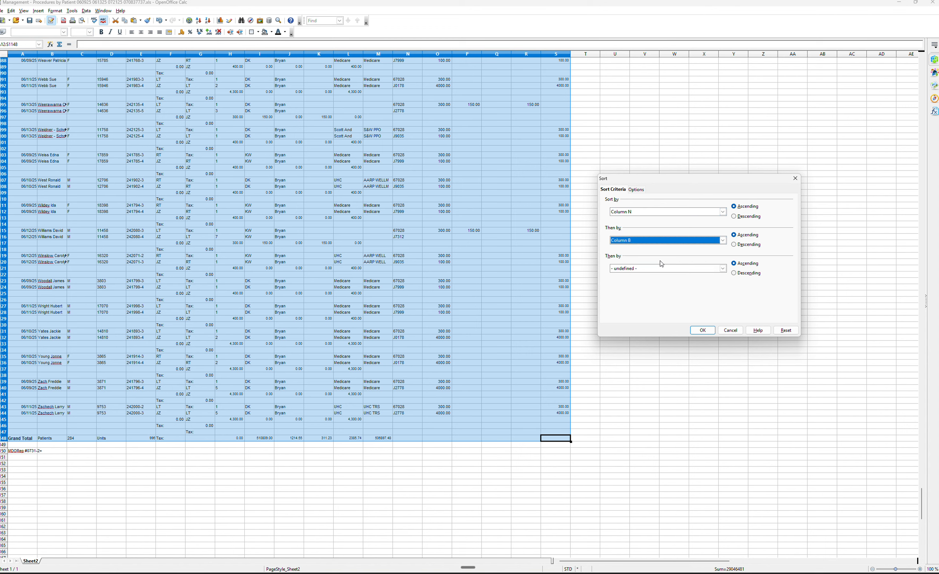
{"action": "left_click", "coordinate": [703, 331]}
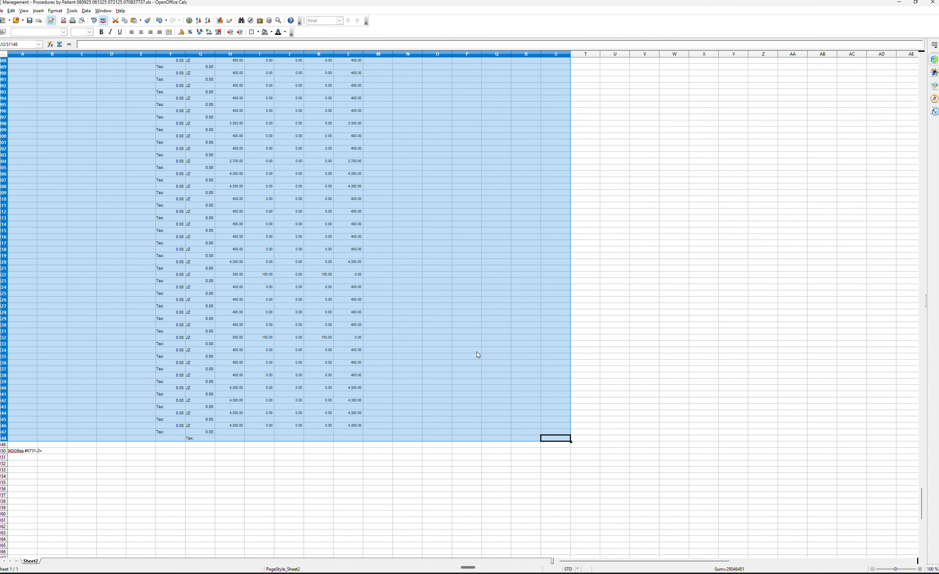
Delete all rows from the Grand Total row down to the last subtotal row at the end of the sorted data.
{"action": "left_click", "coordinate": [691, 399]}
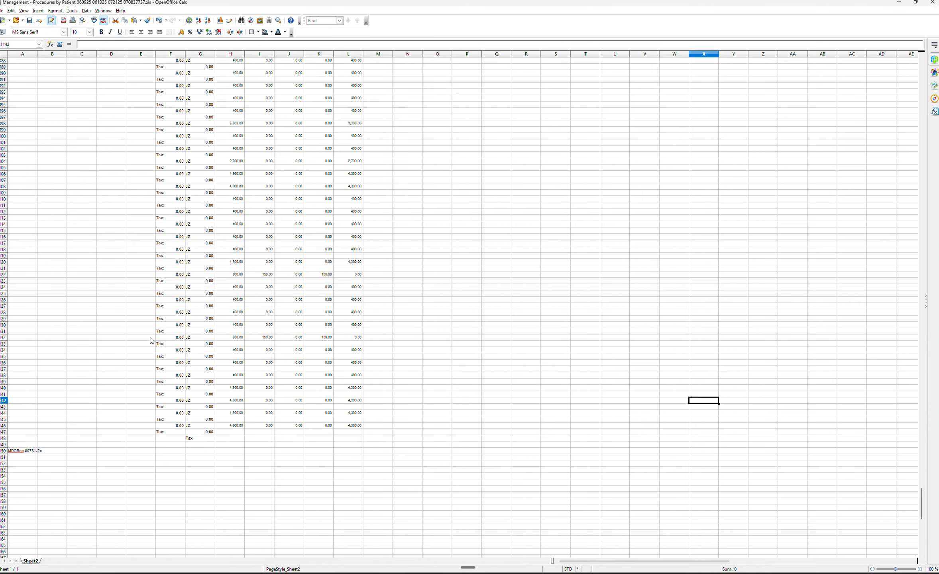
{"action": "left_click", "coordinate": [4, 445]}
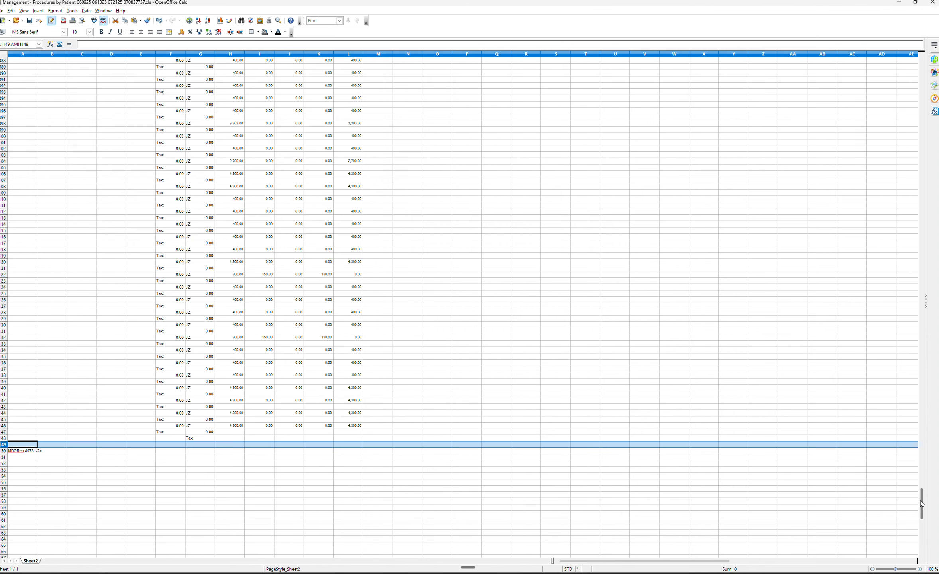
{"action": "left_click_drag", "start_coordinate": [922, 504], "coordinate": [922, 291]}
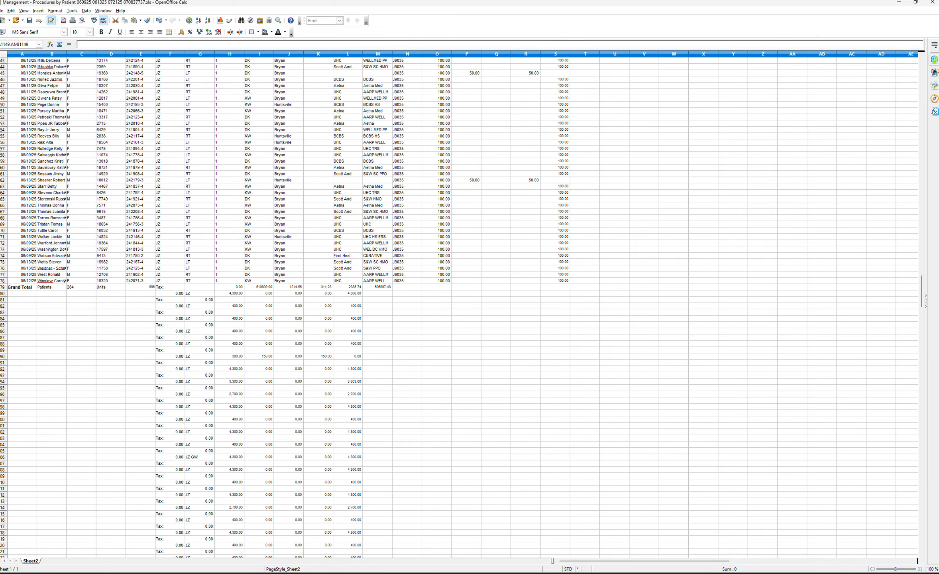
{"action": "left_click", "coordinate": [3, 287], "text": "shift"}
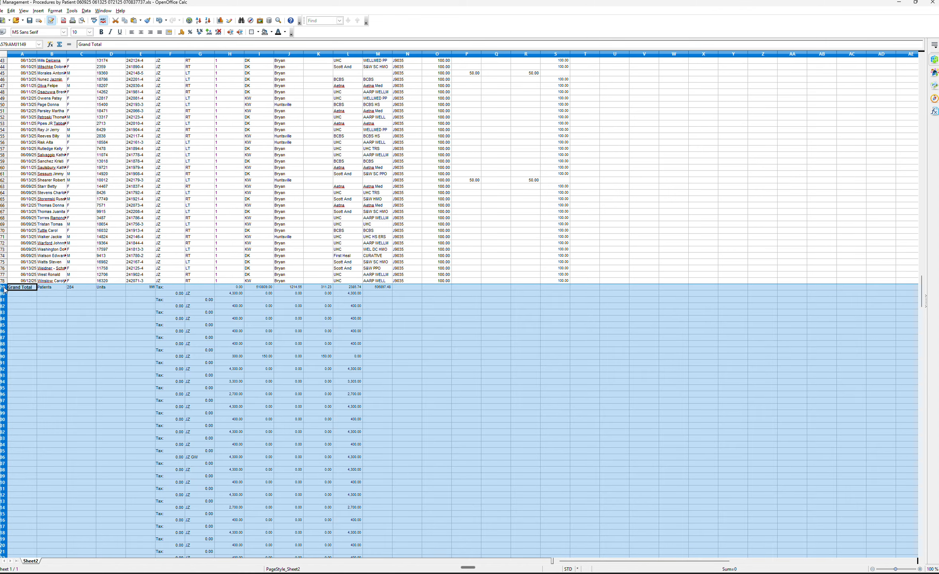
{"action": "right_click", "coordinate": [61, 302]}
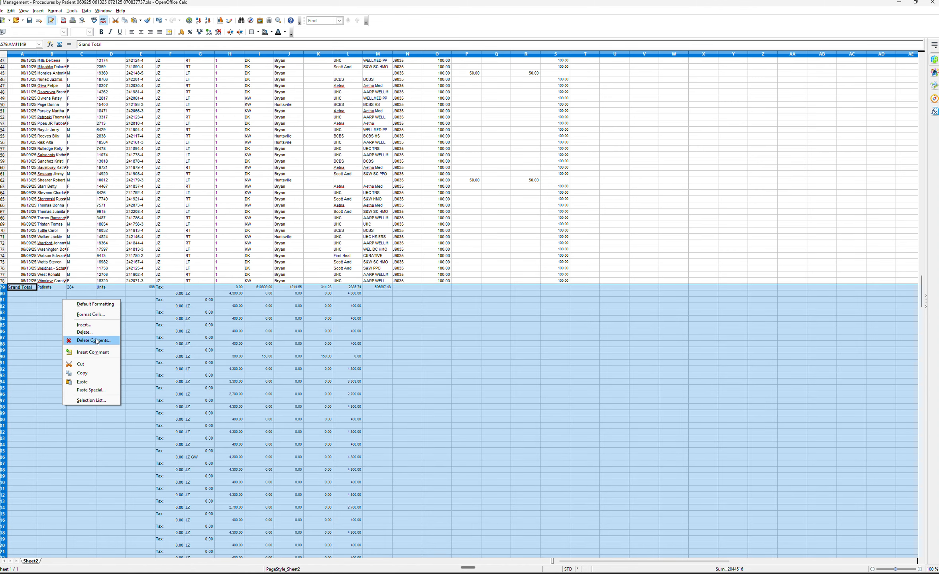
{"action": "right_click", "coordinate": [5, 302]}
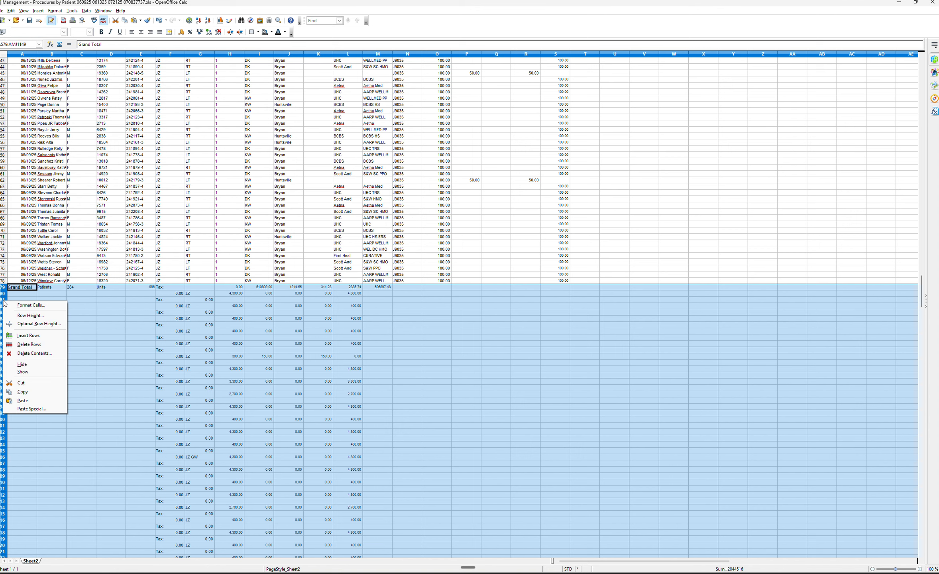
{"action": "right_click", "coordinate": [5, 302]}
{"action": "left_click", "coordinate": [29, 344]}
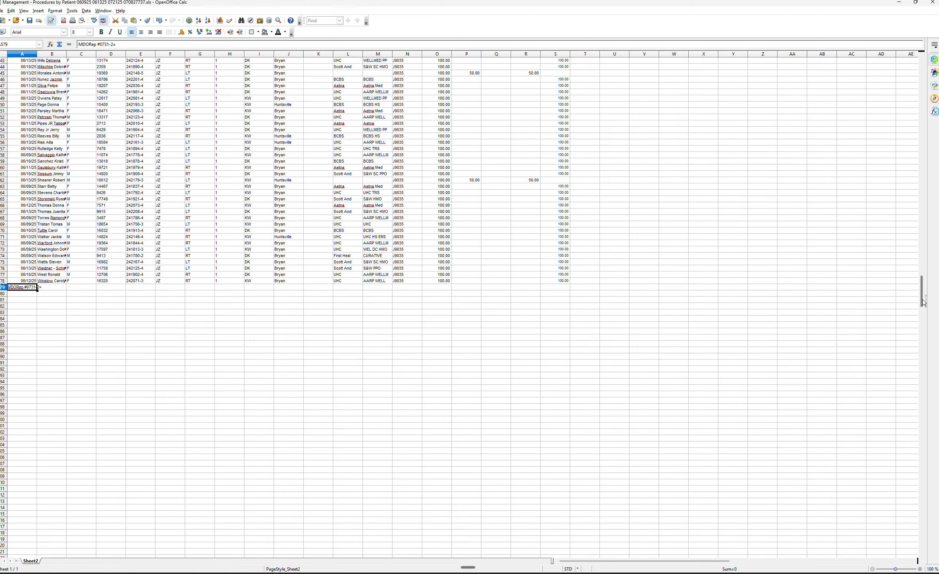
Delete rows 12 through 294, the block of CPT 67028 entries.
{"action": "left_click_drag", "start_coordinate": [923, 302], "coordinate": [924, 184]}
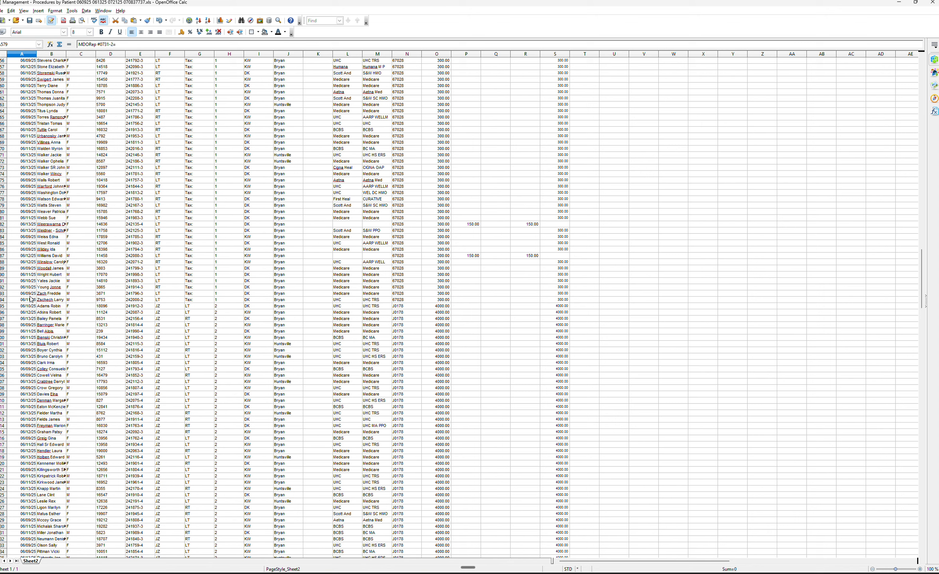
{"action": "left_click", "coordinate": [4, 300]}
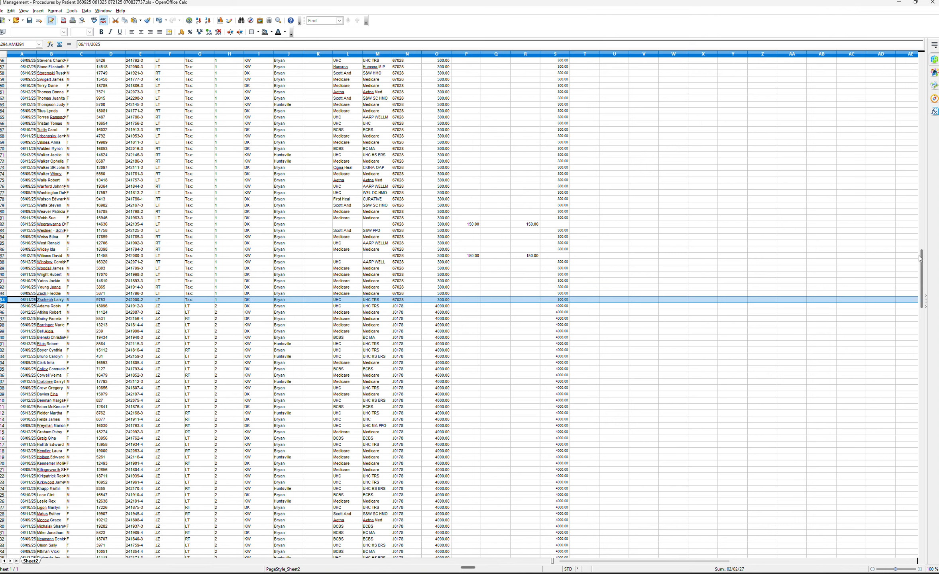
{"action": "left_click_drag", "start_coordinate": [922, 259], "coordinate": [920, 67]}
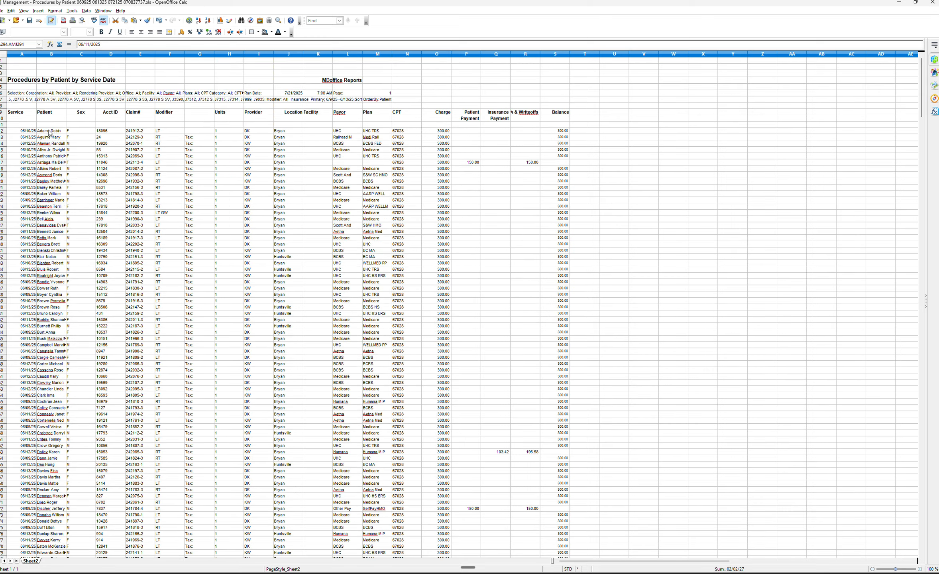
{"action": "left_click", "coordinate": [6, 133], "text": "shift"}
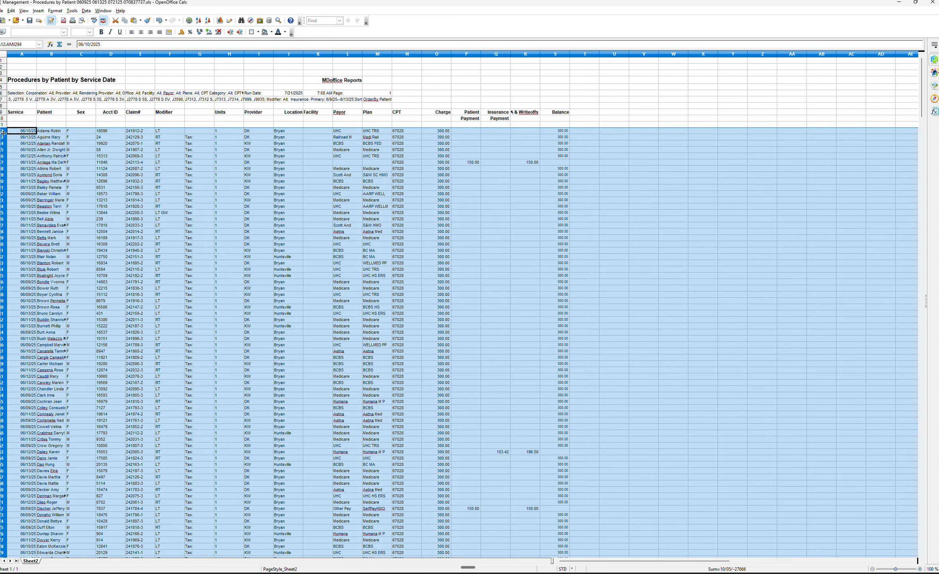
{"action": "right_click", "coordinate": [2, 133]}
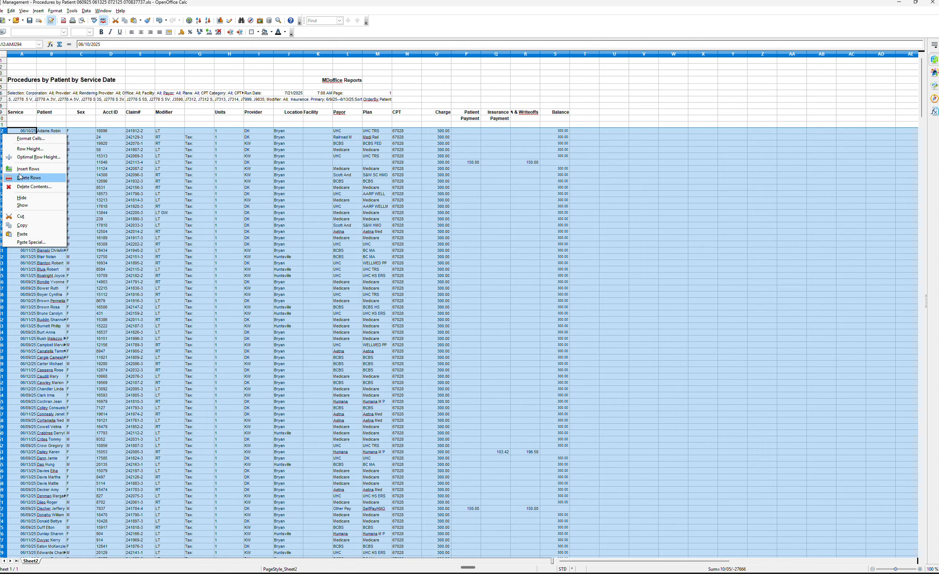
{"action": "left_click", "coordinate": [52, 178]}
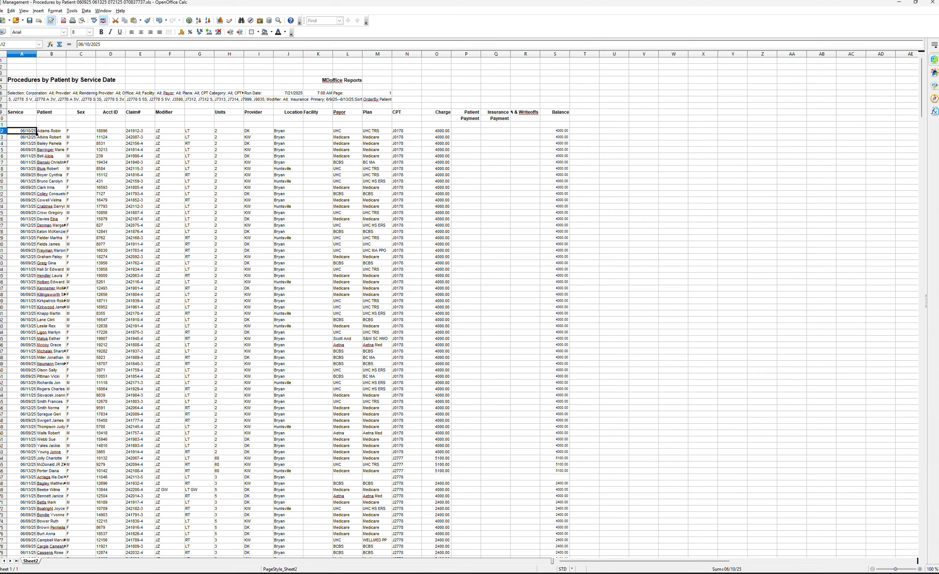
Insert four blank rows above the J2777 entries to separate them from the J0178 block.
{"action": "left_click_drag", "start_coordinate": [922, 86], "coordinate": [924, 101]}
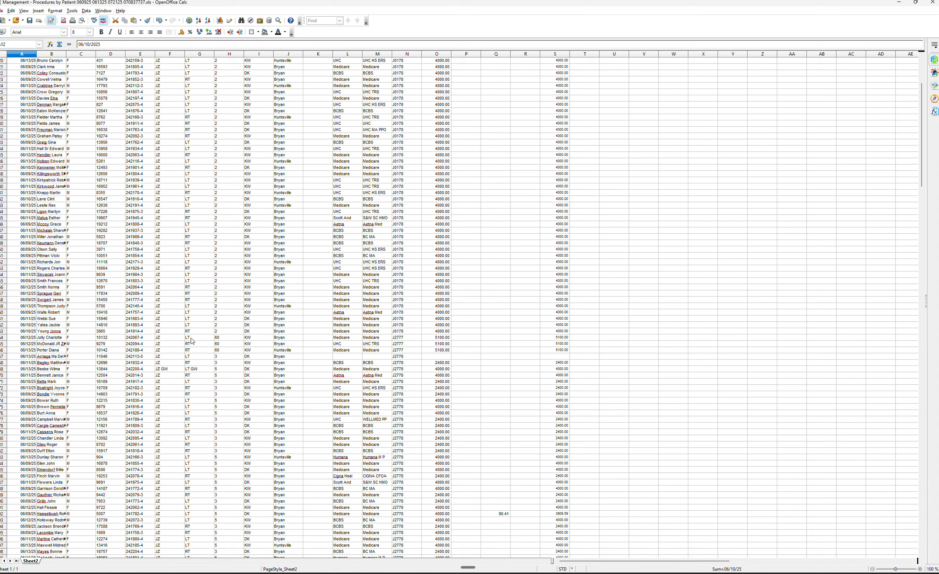
{"action": "left_click", "coordinate": [5, 338]}
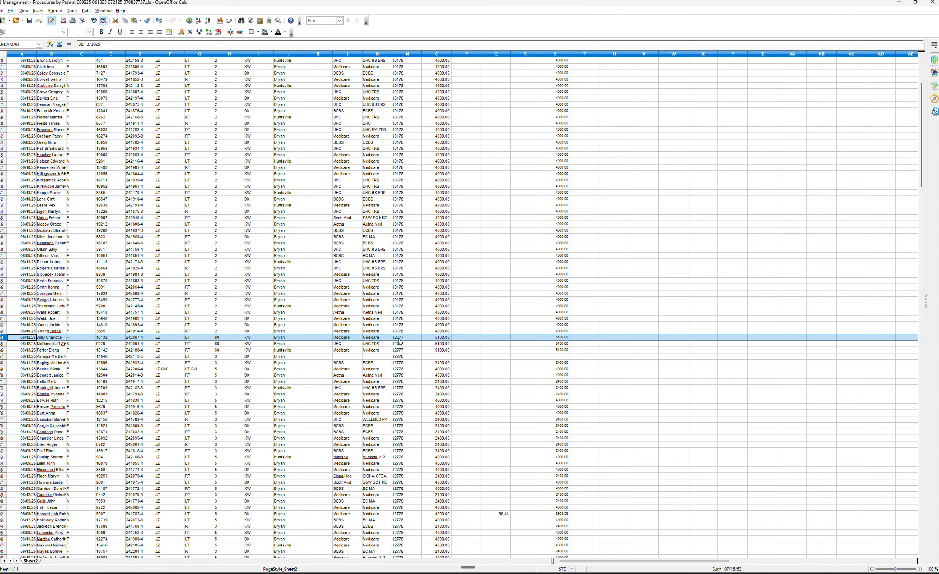
{"action": "left_click_drag", "start_coordinate": [2, 340], "coordinate": [3, 356]}
{"action": "right_click", "coordinate": [3, 356]}
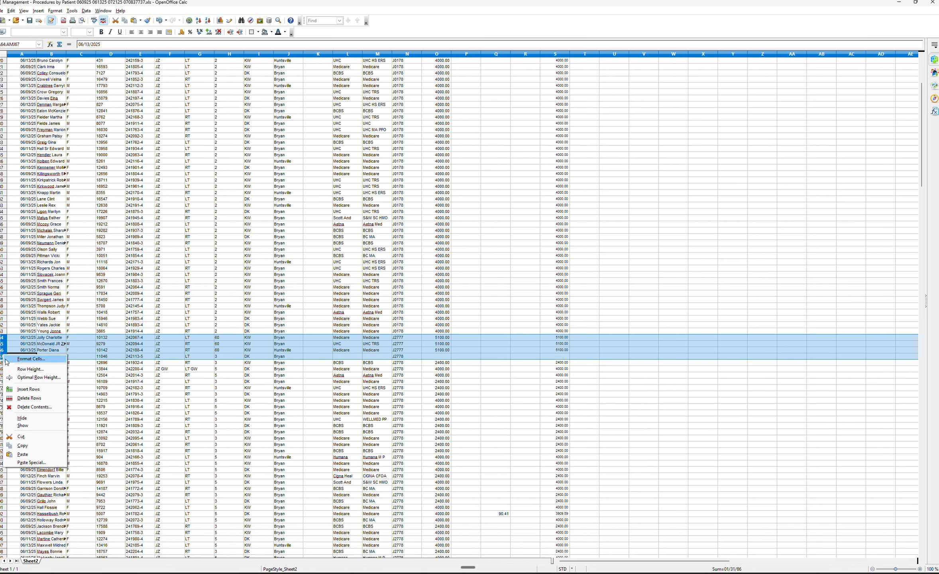
{"action": "left_click", "coordinate": [23, 388]}
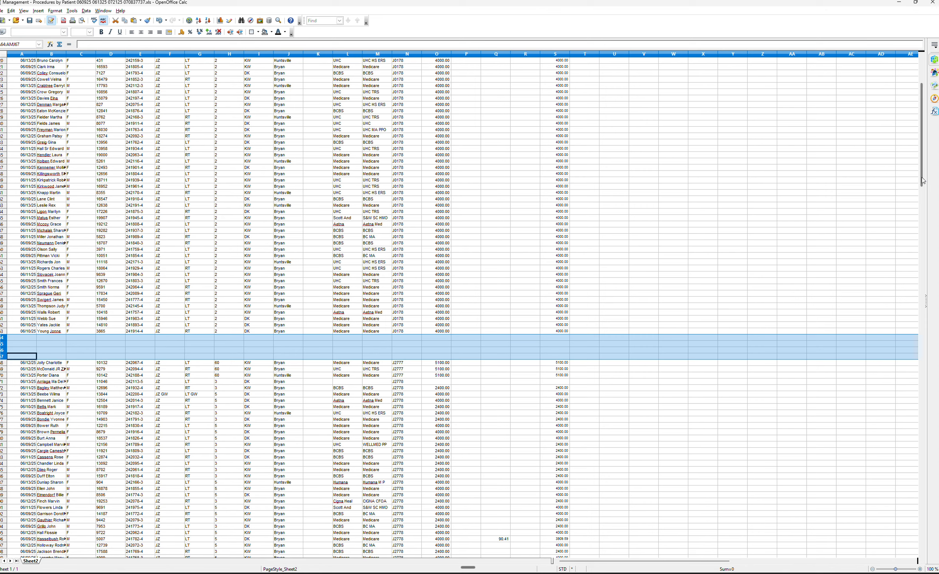
Insert five blank rows above the J2778 entries.
{"action": "scroll", "coordinate": [921, 182], "scroll_direction": "down", "scroll_amount": 1}
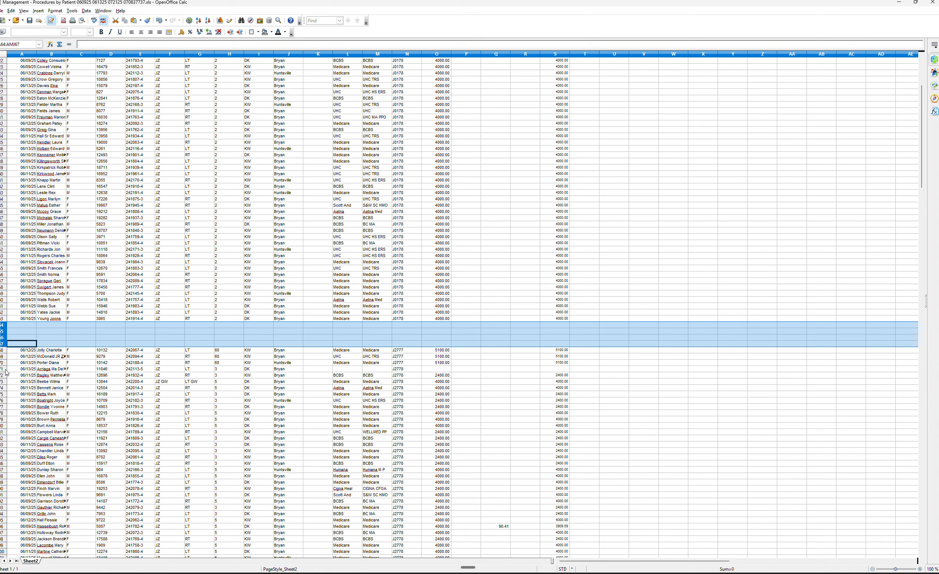
{"action": "left_click_drag", "start_coordinate": [2, 371], "coordinate": [5, 395]}
{"action": "right_click", "coordinate": [2, 391]}
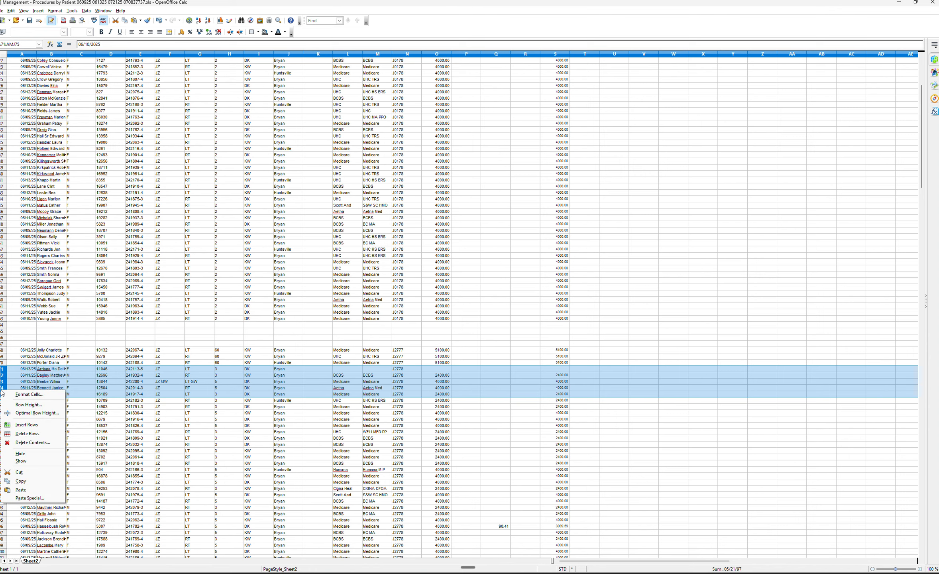
{"action": "left_click", "coordinate": [16, 428]}
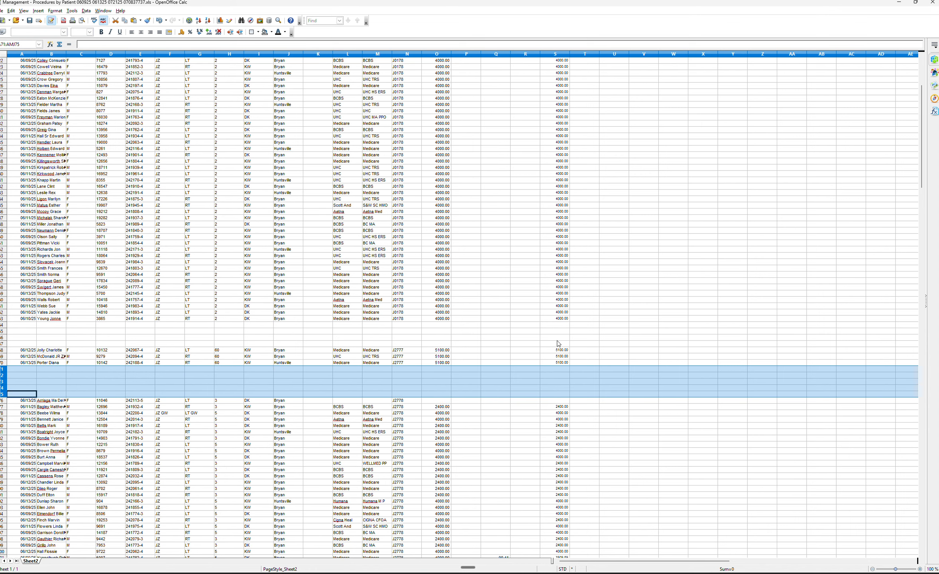
Insert four blank rows above the J7312 entries.
{"action": "left_click_drag", "start_coordinate": [922, 179], "coordinate": [922, 271]}
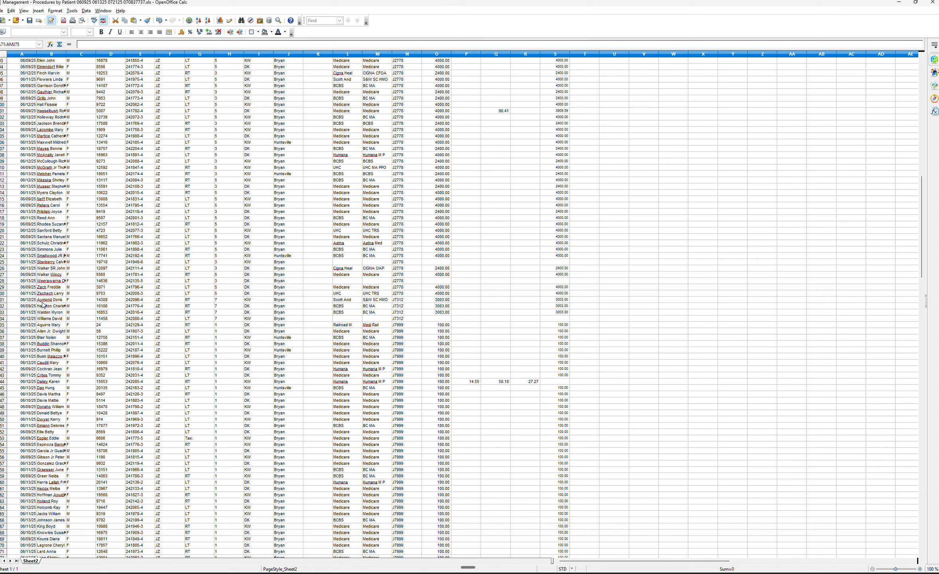
{"action": "left_click", "coordinate": [3, 300]}
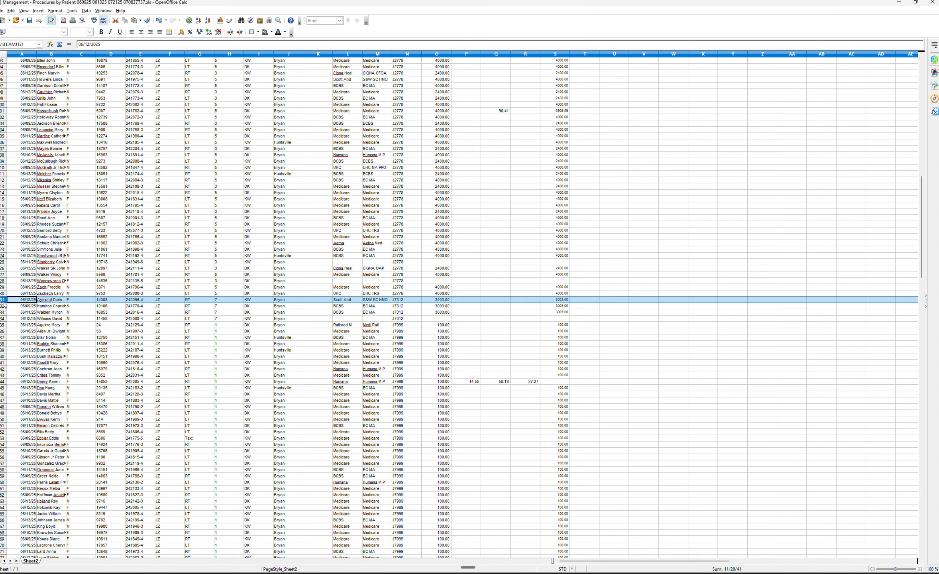
{"action": "left_click_drag", "start_coordinate": [3, 304], "coordinate": [2, 318]}
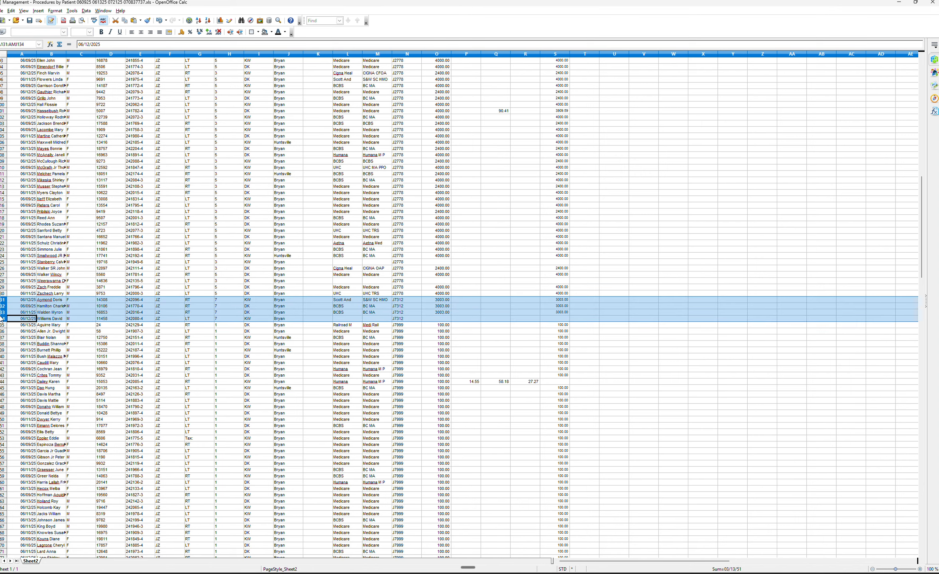
{"action": "right_click", "coordinate": [2, 314]}
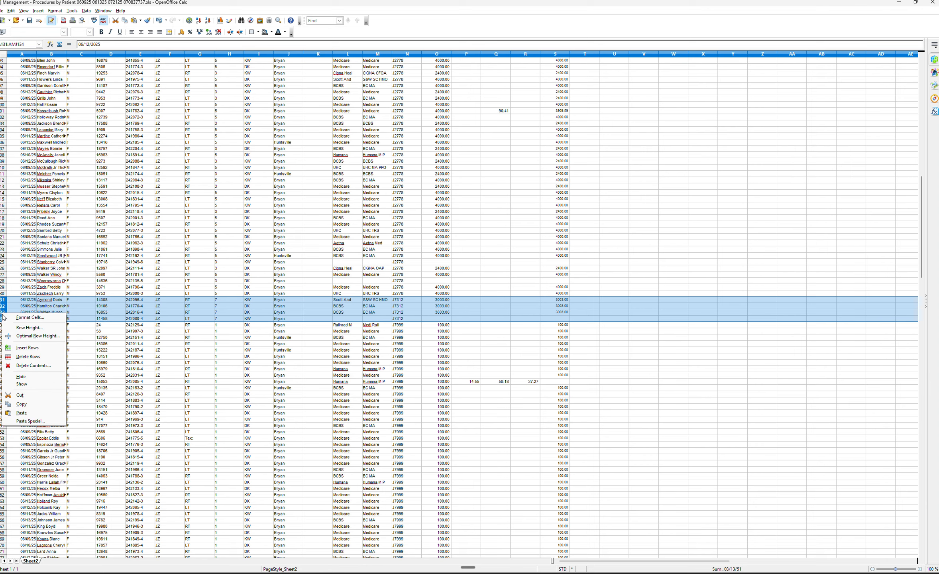
{"action": "left_click", "coordinate": [23, 345]}
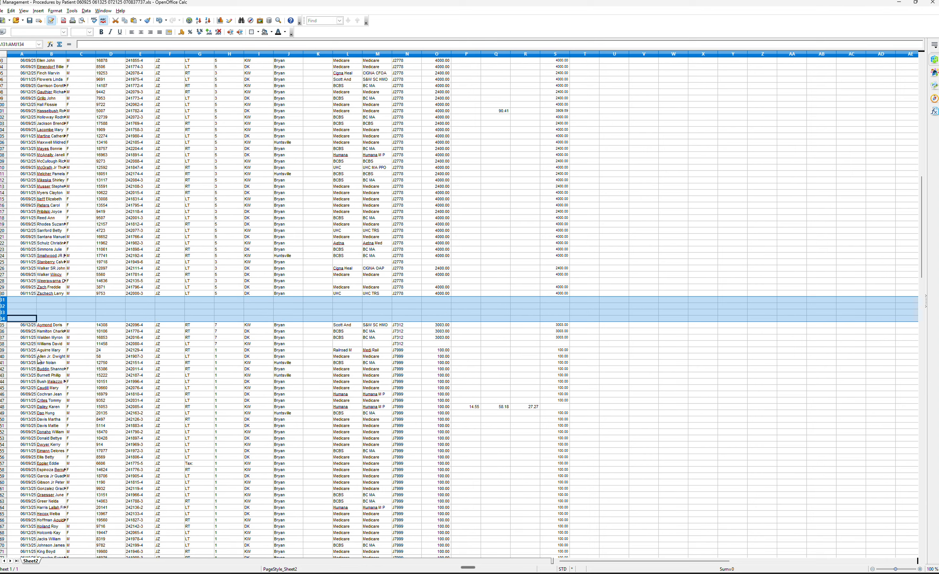
Insert five blank rows above the J7999 entries.
{"action": "left_click_drag", "start_coordinate": [2, 350], "coordinate": [3, 375]}
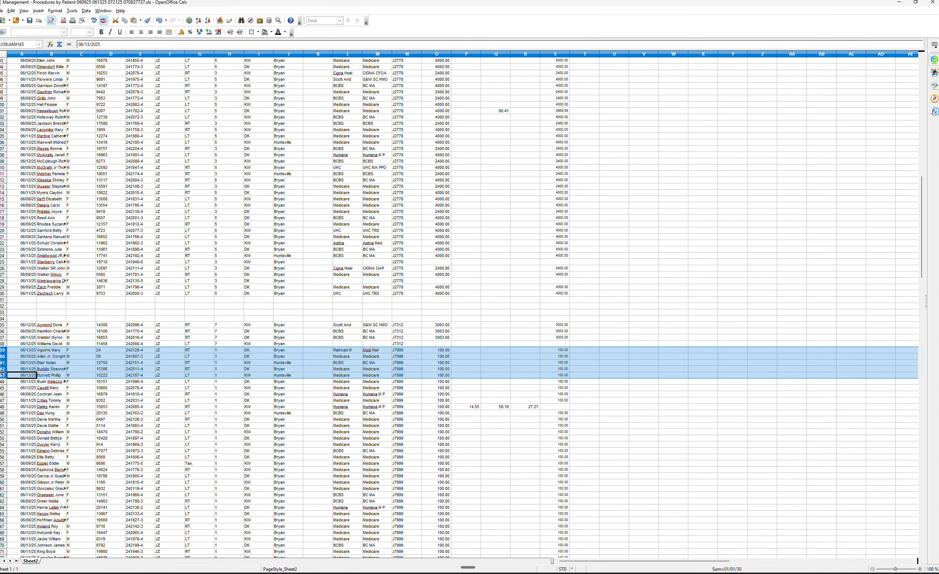
{"action": "right_click", "coordinate": [3, 373]}
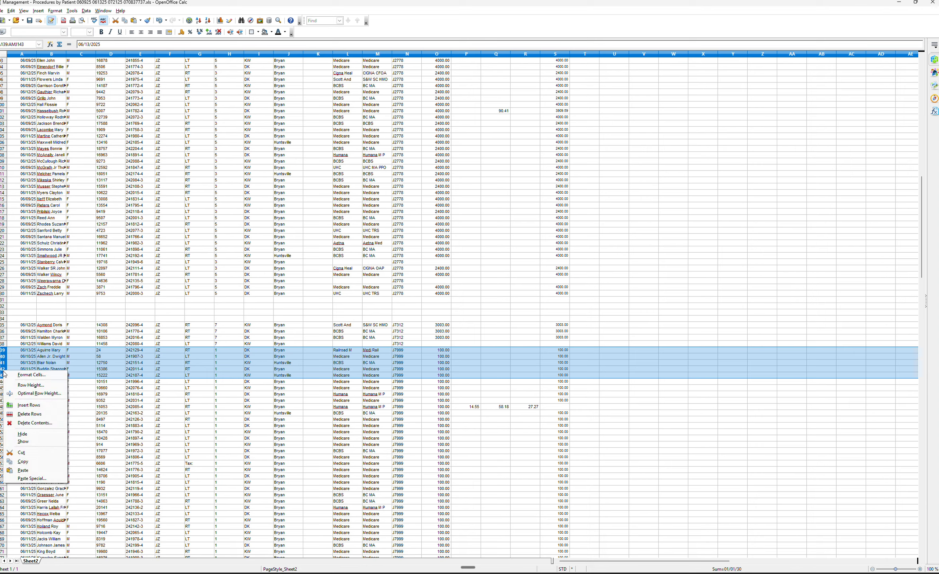
{"action": "left_click", "coordinate": [41, 407]}
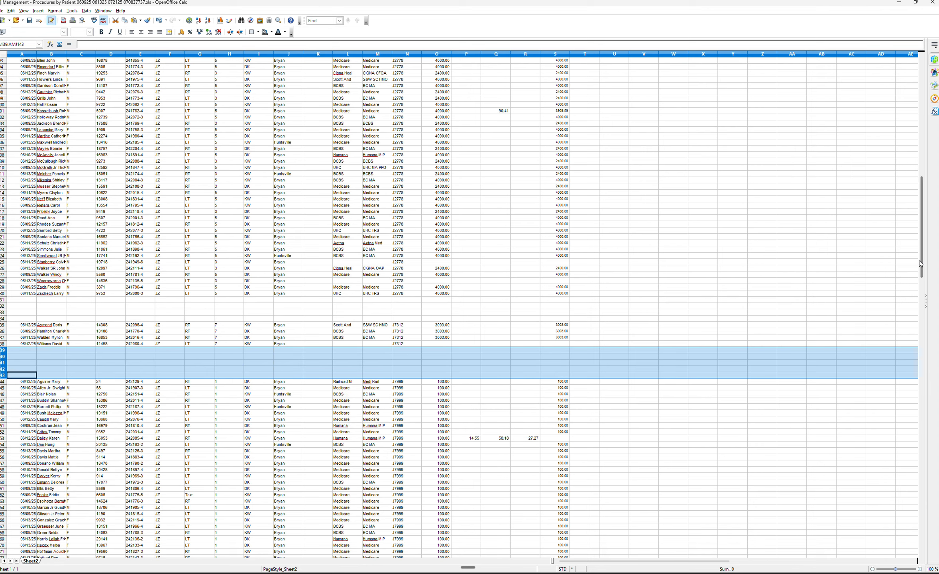
Sort the final block of entries, rows 144 through 313, ascending by column B.
{"action": "left_click_drag", "start_coordinate": [922, 262], "coordinate": [926, 291]}
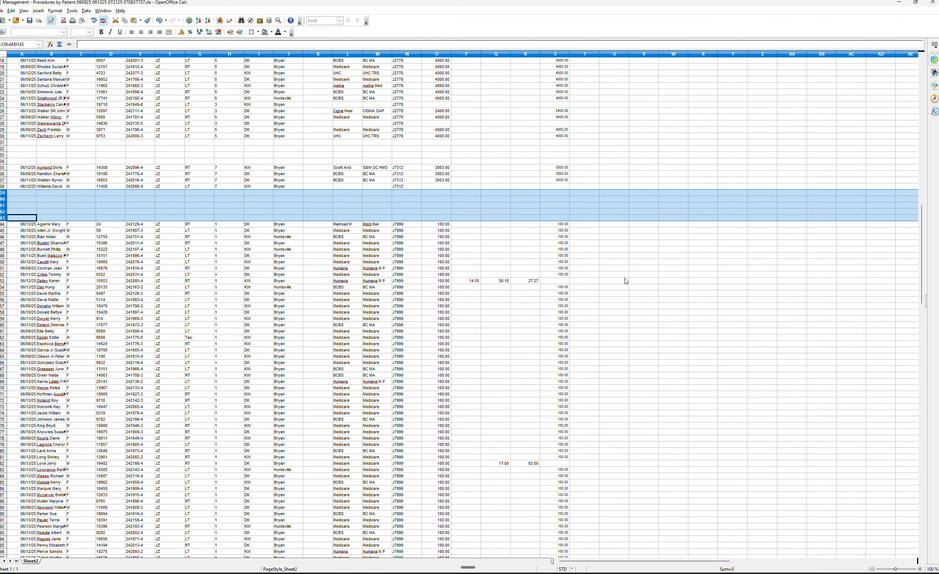
{"action": "left_click_drag", "start_coordinate": [27, 225], "coordinate": [556, 401]}
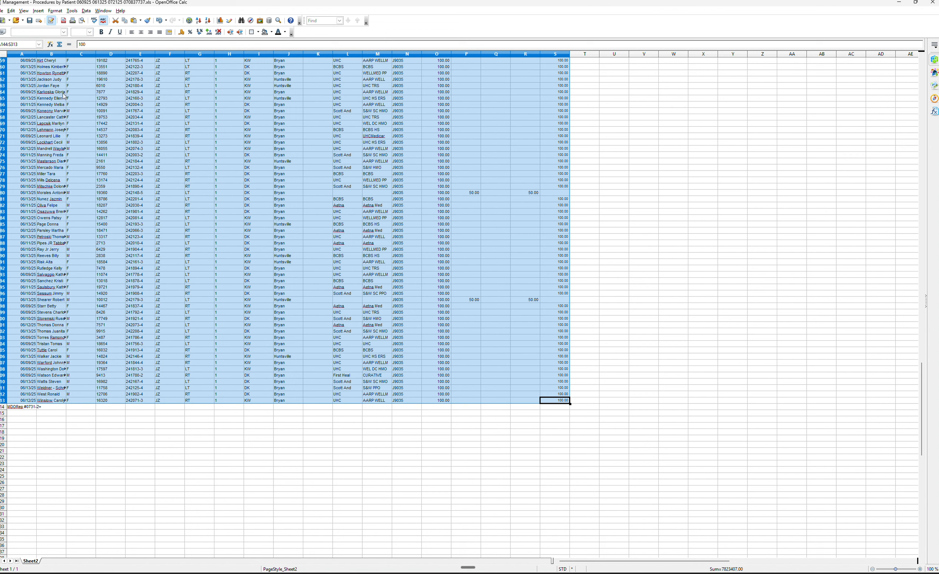
{"action": "left_click", "coordinate": [86, 10]}
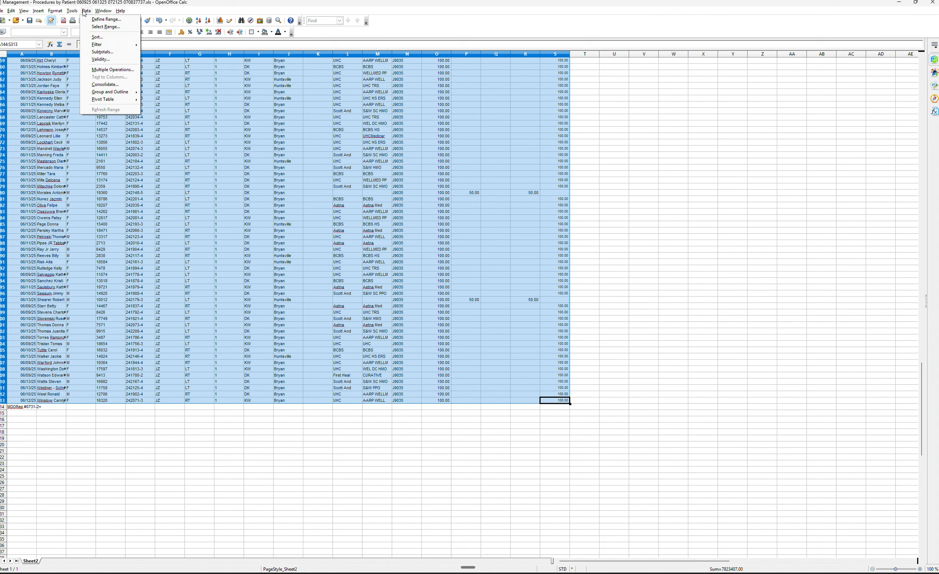
{"action": "left_click", "coordinate": [99, 40]}
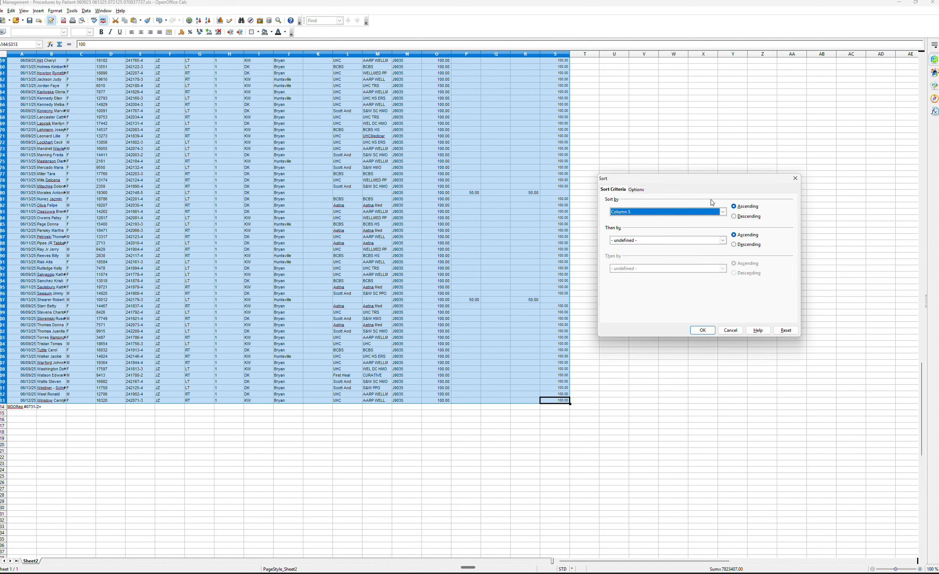
{"action": "left_click", "coordinate": [722, 212]}
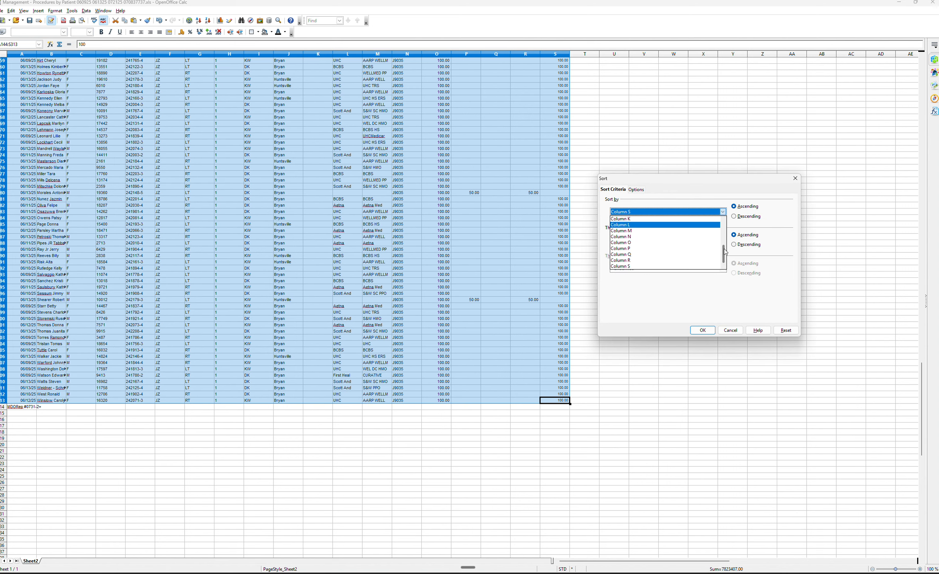
{"action": "left_click_drag", "start_coordinate": [724, 252], "coordinate": [724, 225]}
{"action": "left_click", "coordinate": [671, 230]}
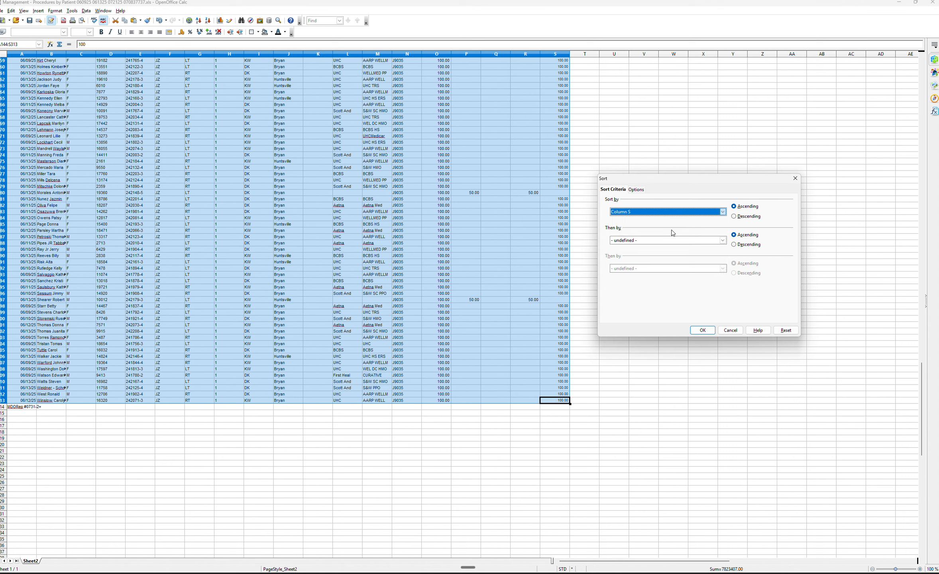
{"action": "left_click", "coordinate": [702, 330]}
{"action": "left_click", "coordinate": [693, 311]}
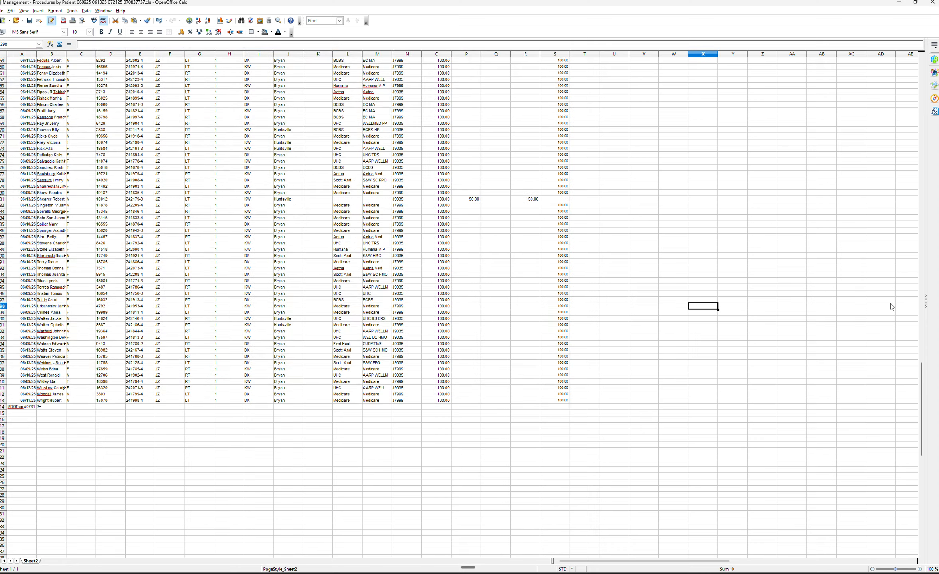
Delete column C, the Sex column.
{"action": "left_click_drag", "start_coordinate": [922, 374], "coordinate": [927, 69]}
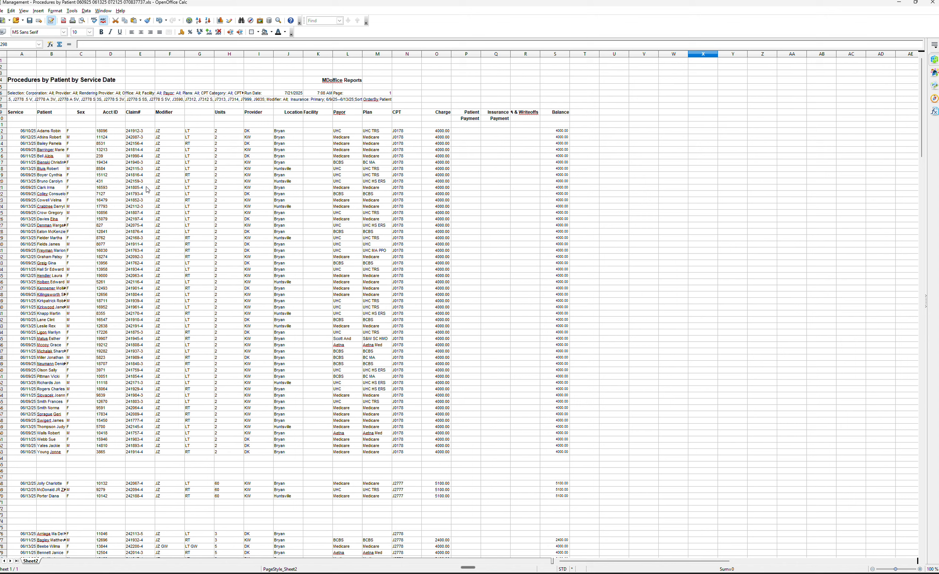
{"action": "left_click", "coordinate": [86, 55]}
{"action": "right_click", "coordinate": [85, 55]}
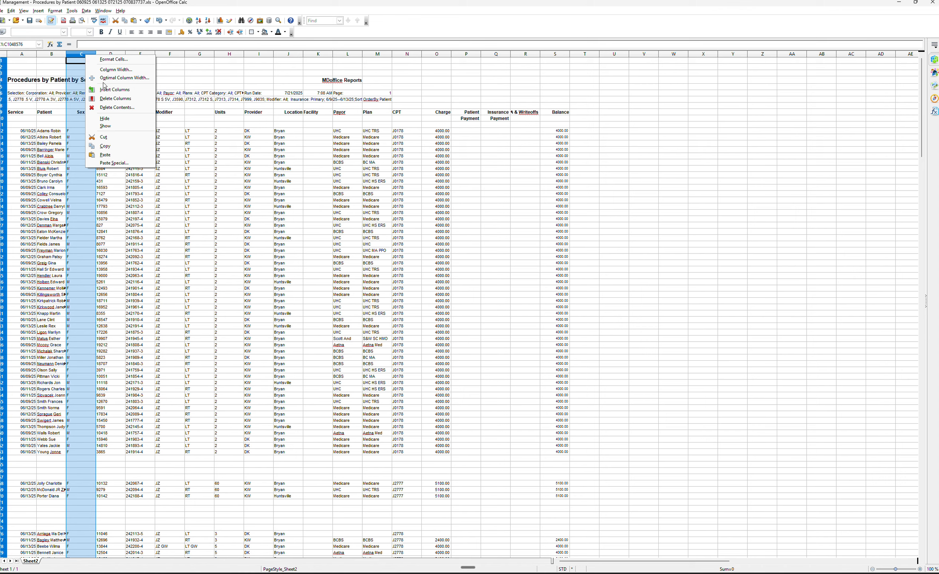
{"action": "key", "text": "Escape"}
{"action": "key", "text": "ctrl+minus"}
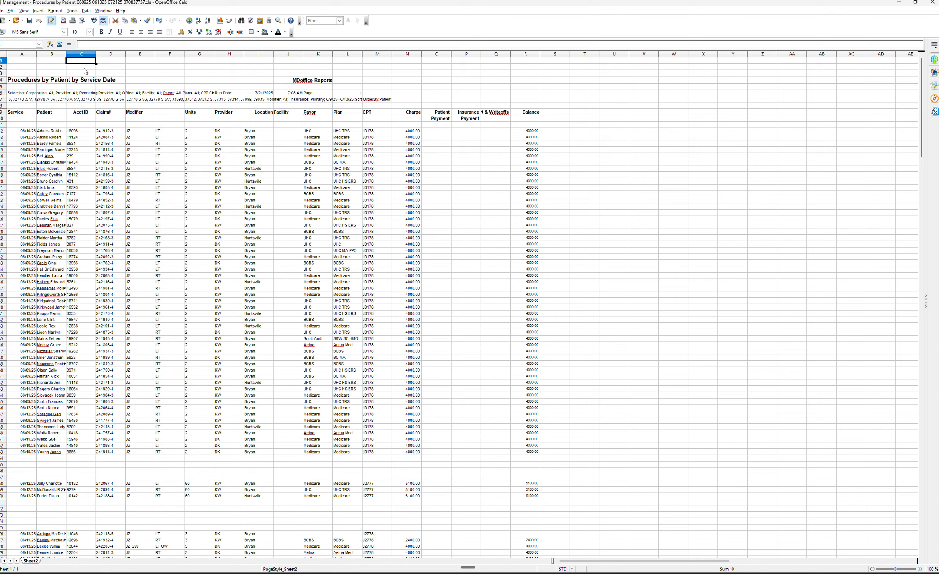
Delete the Claim# and Modifier columns.
{"action": "left_click", "coordinate": [81, 54]}
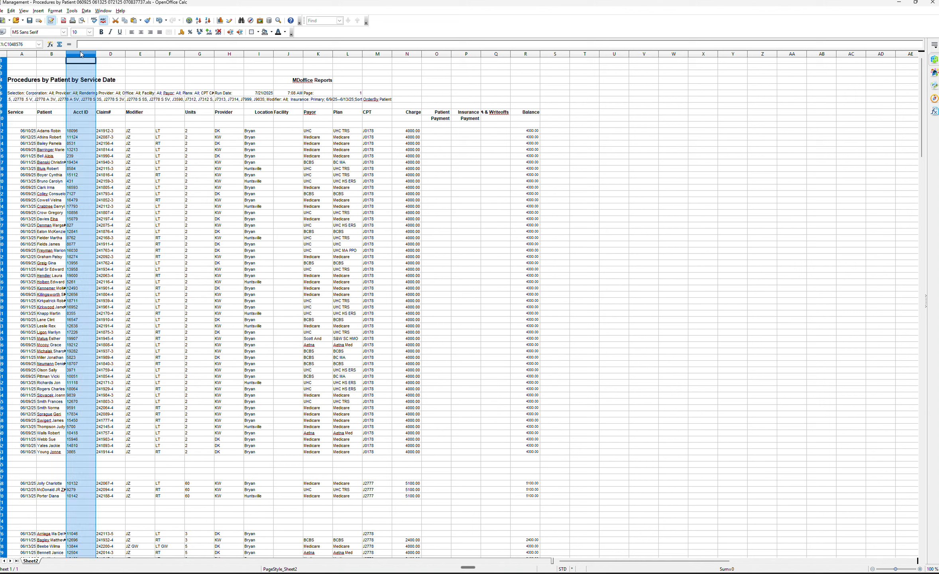
{"action": "left_click", "coordinate": [111, 54]}
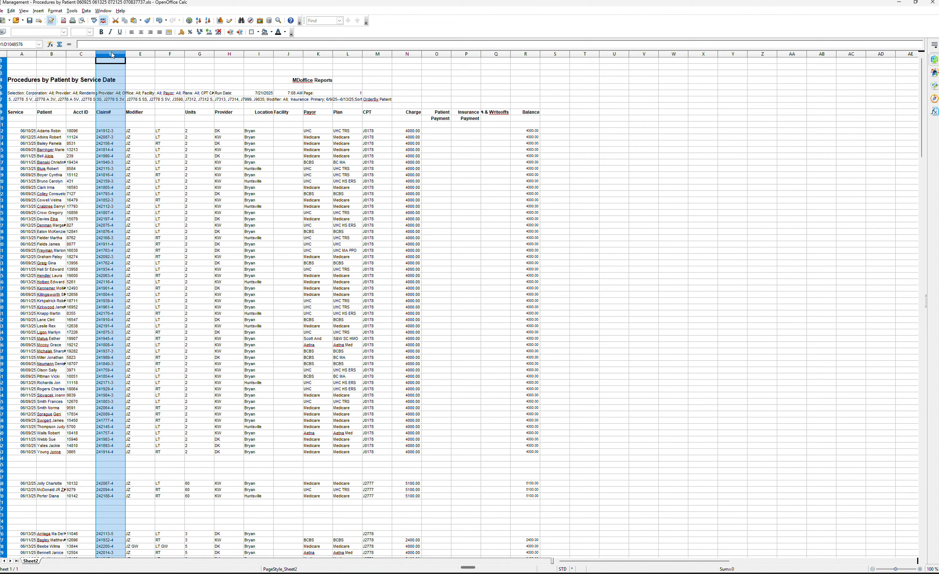
{"action": "left_click", "coordinate": [135, 55], "text": "shift"}
{"action": "right_click", "coordinate": [136, 55]}
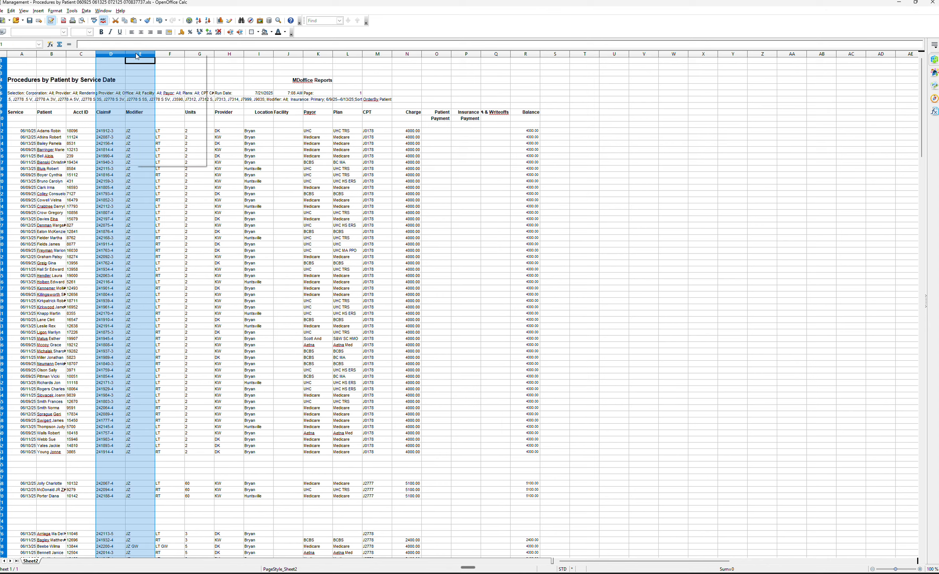
{"action": "left_click", "coordinate": [165, 97]}
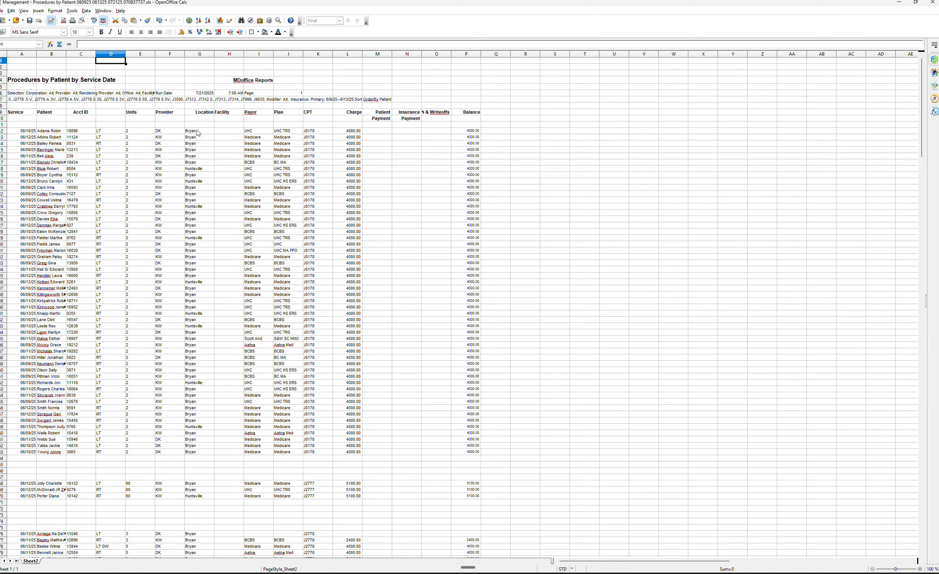
Delete the Facility column, then the Payor and Plan columns.
{"action": "left_click", "coordinate": [229, 54]}
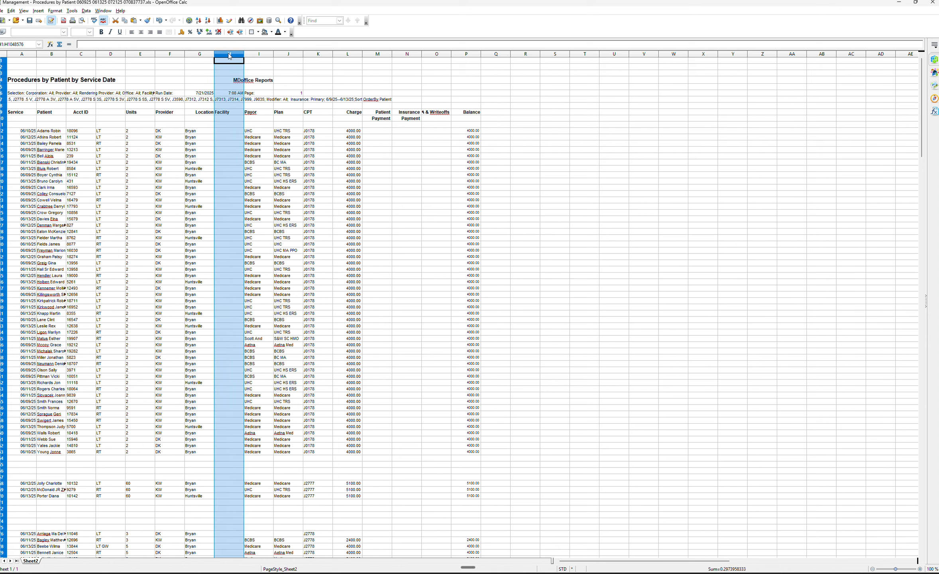
{"action": "right_click", "coordinate": [230, 55]}
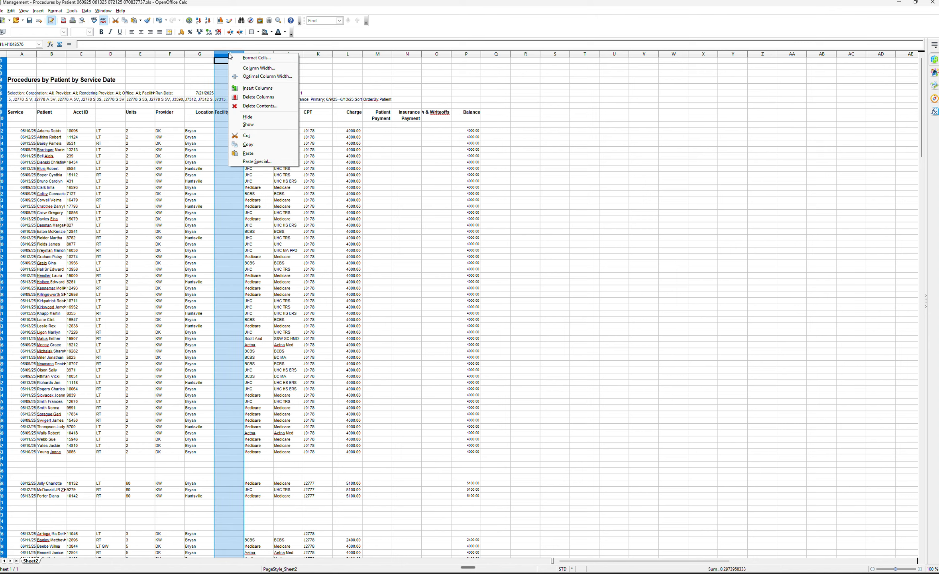
{"action": "left_click", "coordinate": [254, 98]}
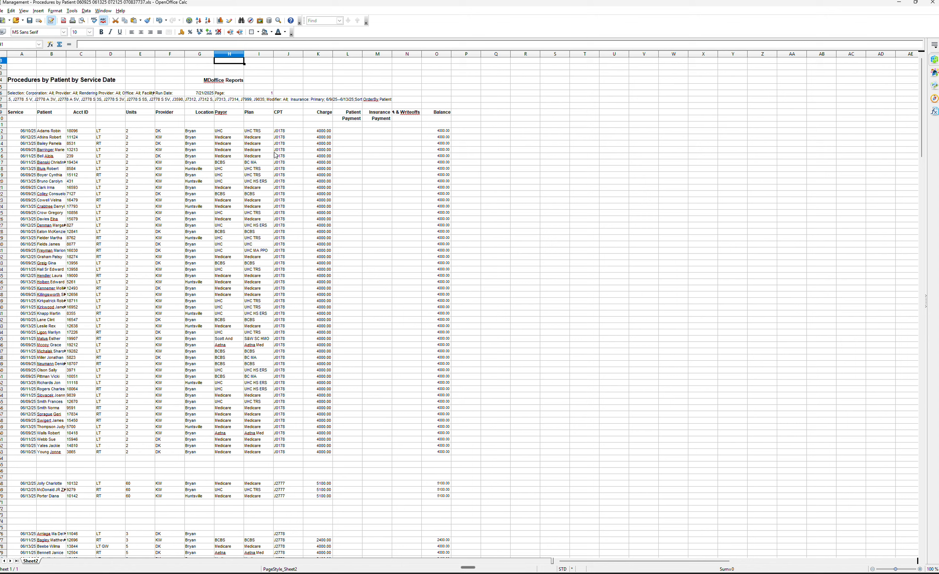
{"action": "left_click_drag", "start_coordinate": [226, 54], "coordinate": [253, 57]}
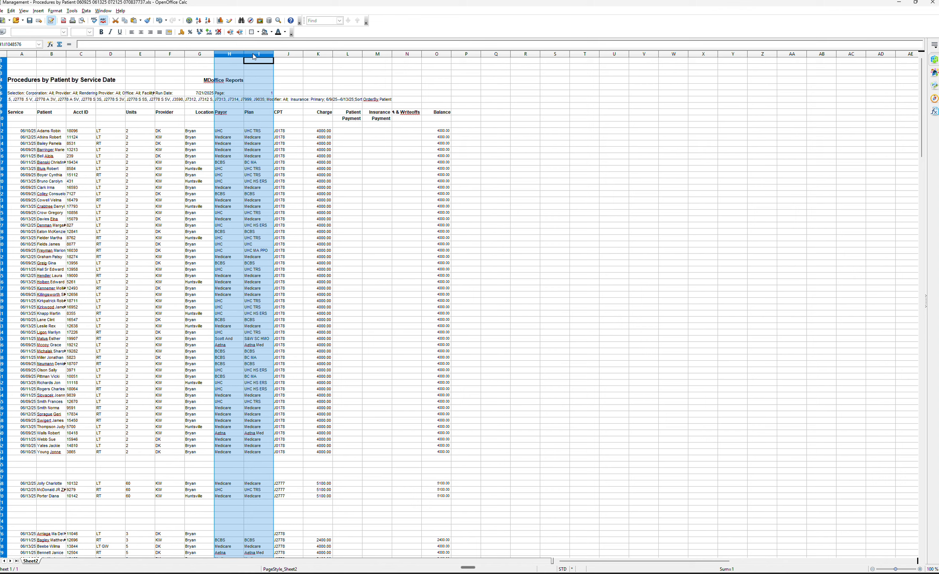
{"action": "right_click", "coordinate": [254, 56]}
{"action": "left_click", "coordinate": [289, 99]}
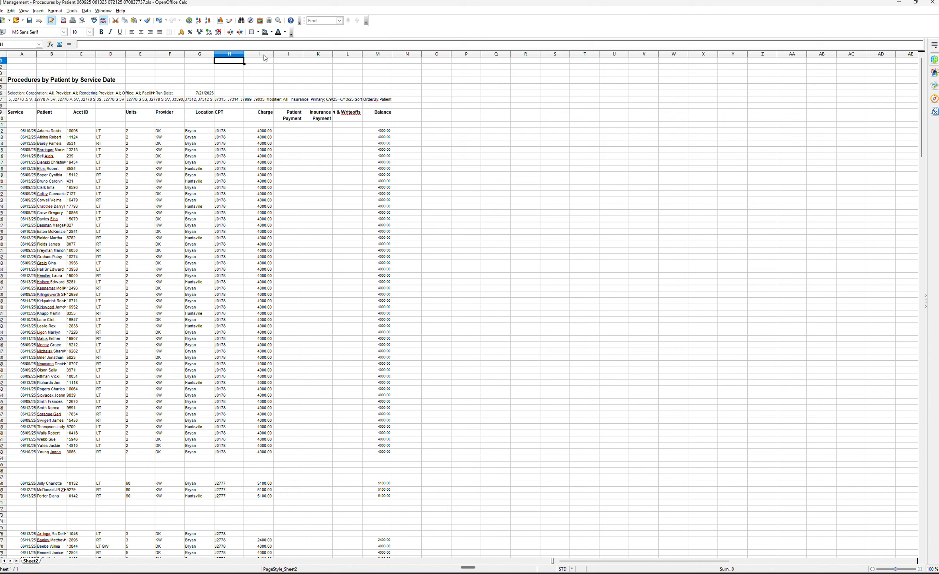
Delete the Charge, Patient Payment, Insurance Payment, Writeoffs and Balance columns.
{"action": "left_click_drag", "start_coordinate": [264, 58], "coordinate": [371, 59]}
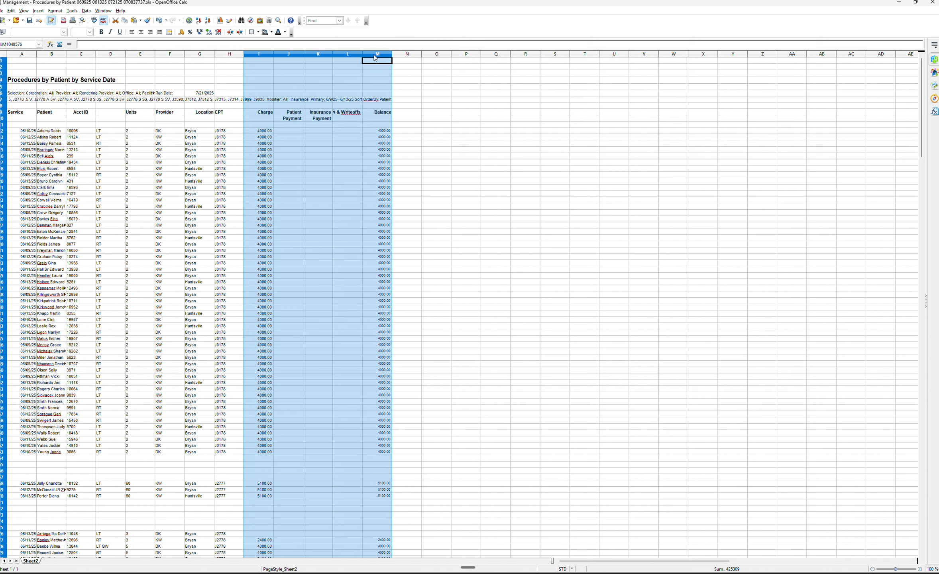
{"action": "right_click", "coordinate": [376, 58]}
{"action": "left_click", "coordinate": [402, 94]}
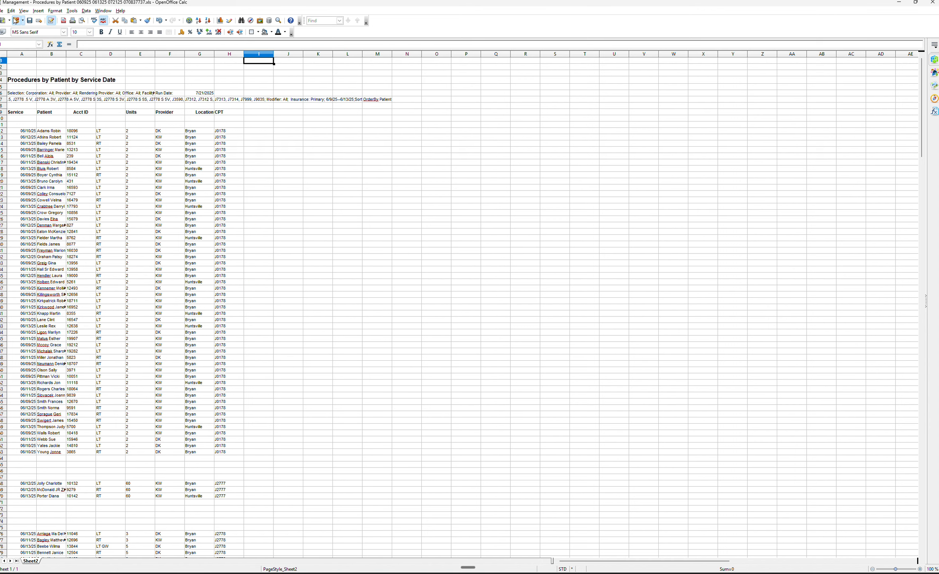
Start saving the spreadsheet under a new location and go to the network address \\192.168.3.243.
{"action": "left_click", "coordinate": [3, 11]}
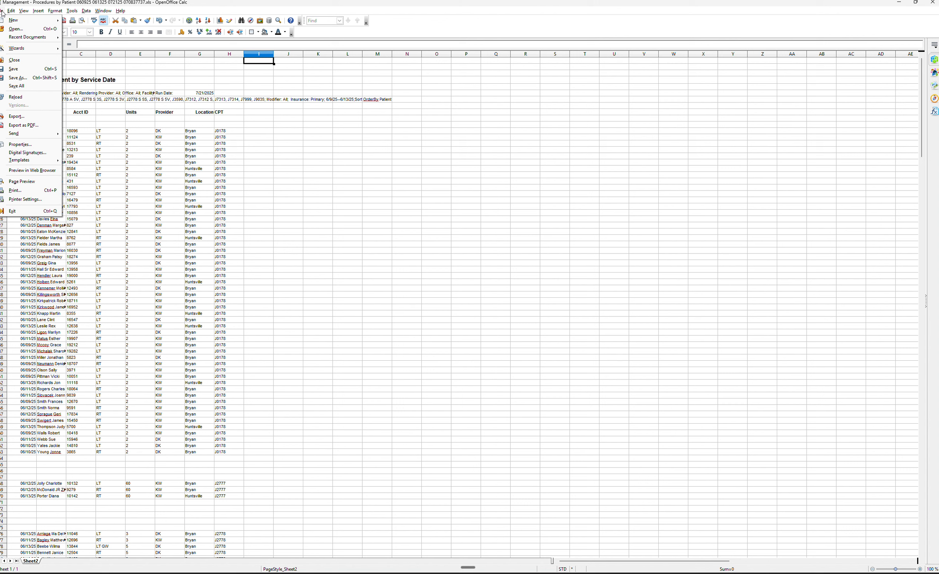
{"action": "left_click", "coordinate": [30, 81]}
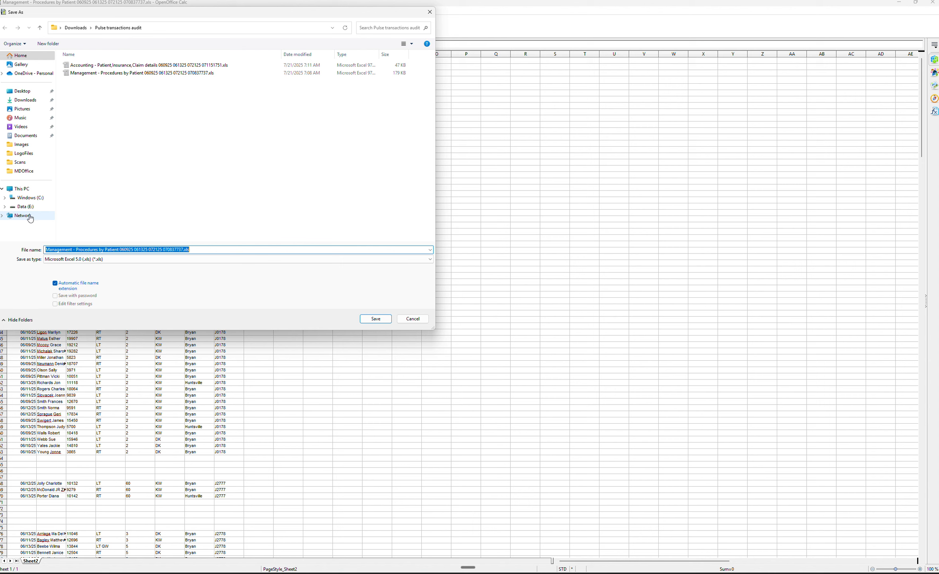
{"action": "left_click", "coordinate": [4, 217]}
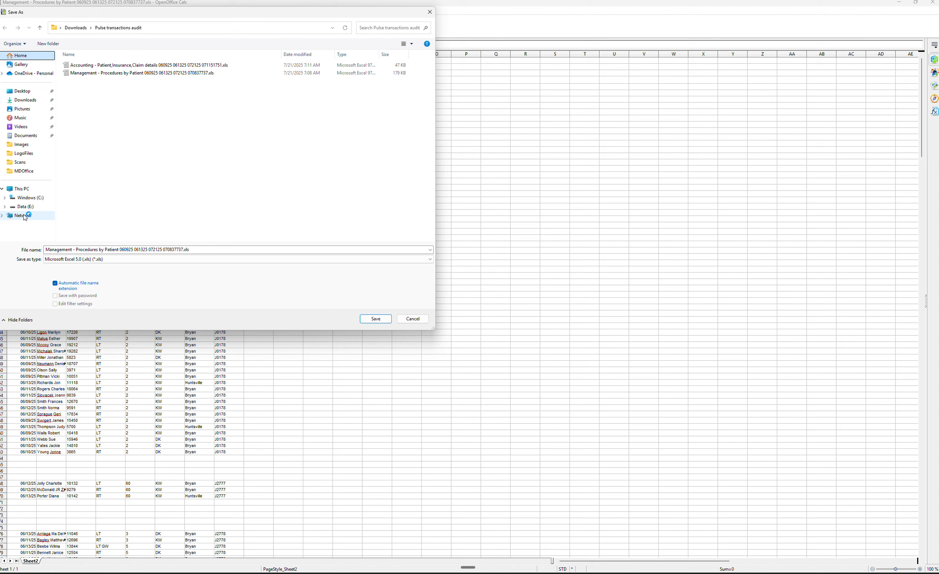
{"action": "left_click", "coordinate": [16, 217]}
{"action": "left_click", "coordinate": [18, 217]}
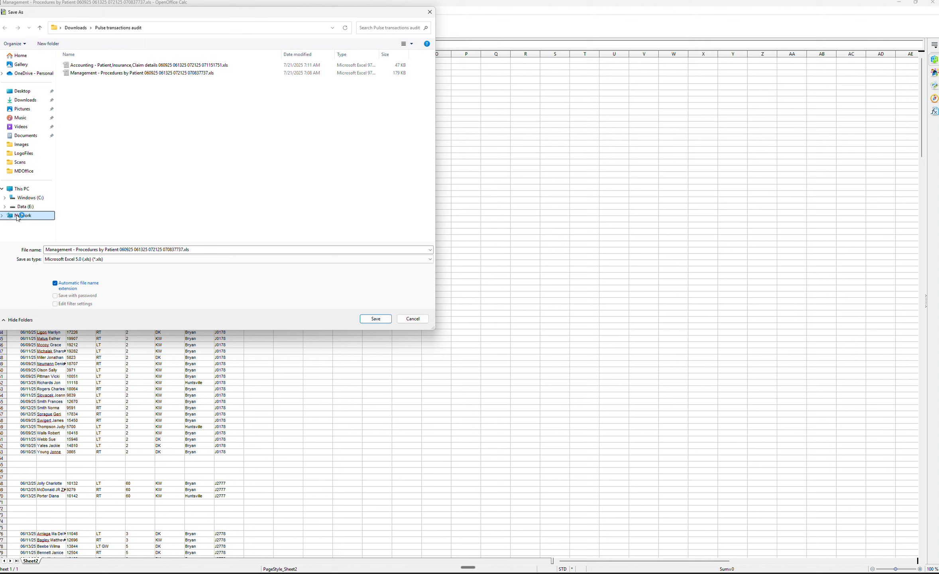
{"action": "left_click", "coordinate": [109, 28]}
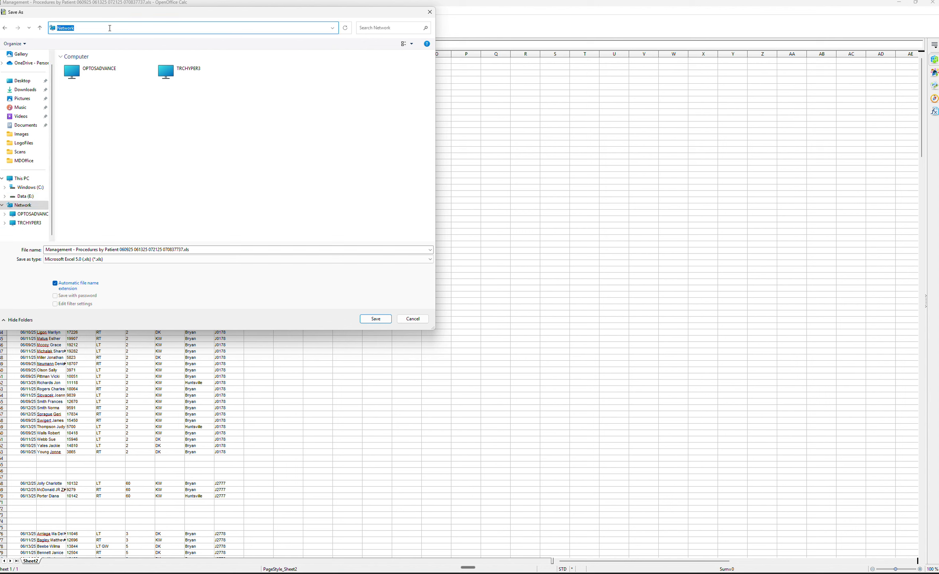
{"action": "type", "text": "\\\\192.168.3.243"}
{"action": "key", "text": "Return"}
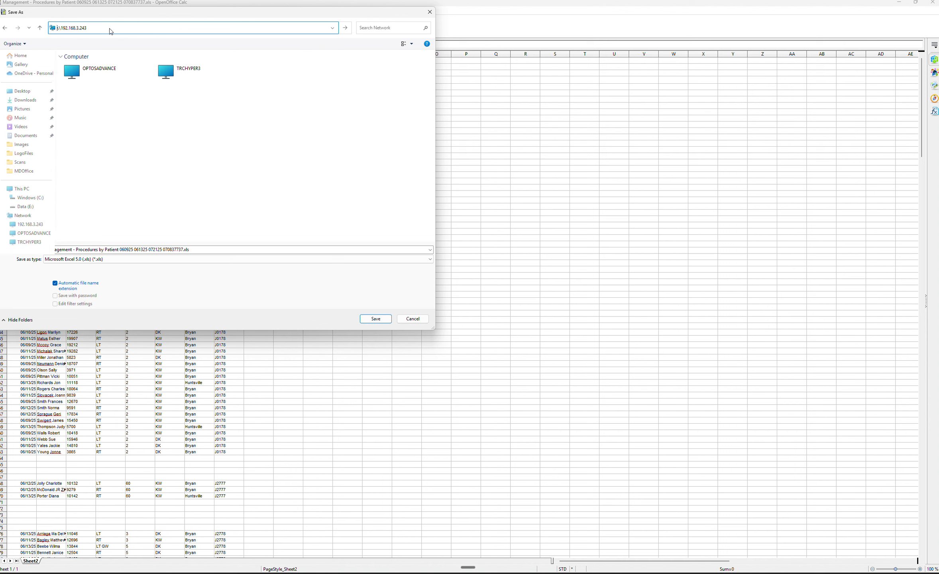
{"action": "double_click", "coordinate": [74, 82]}
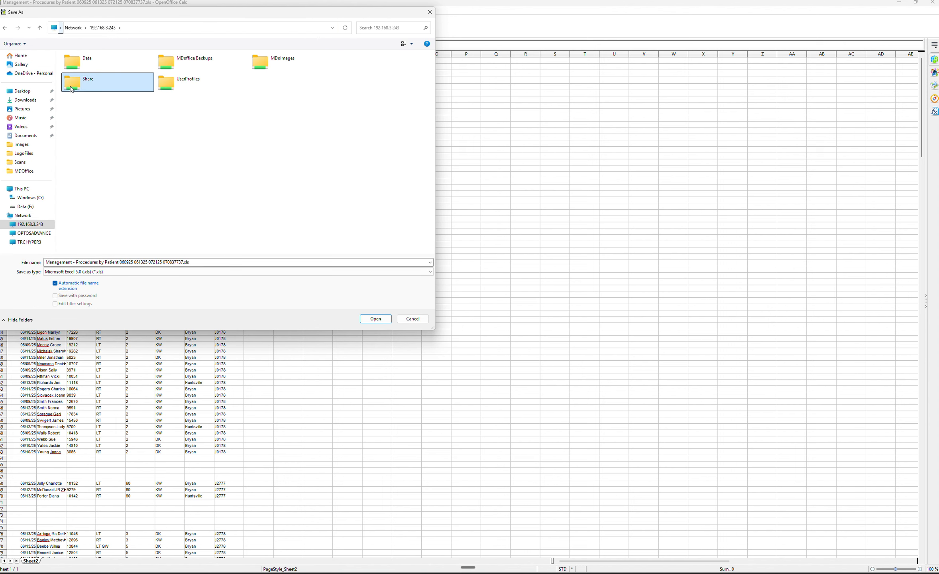
{"action": "double_click", "coordinate": [97, 166]}
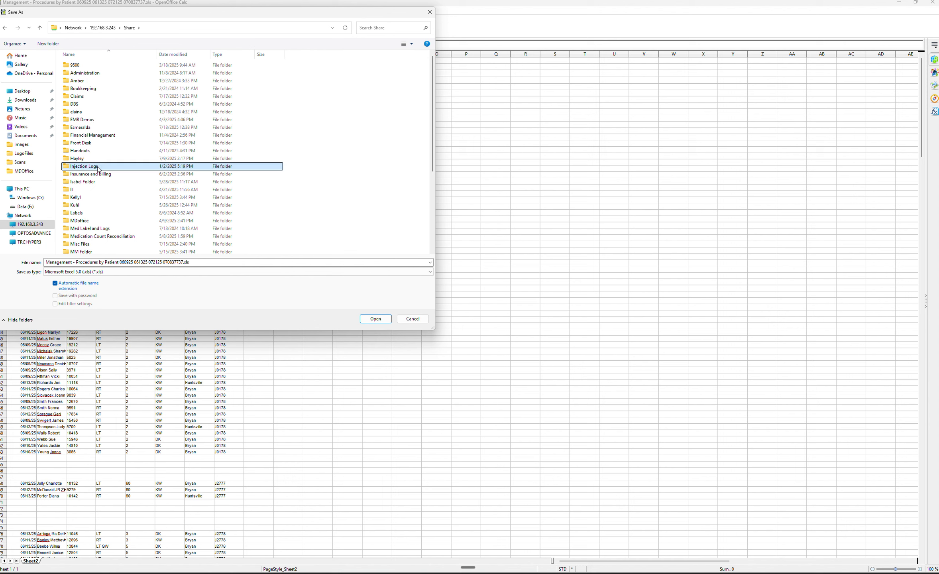
{"action": "double_click", "coordinate": [90, 89]}
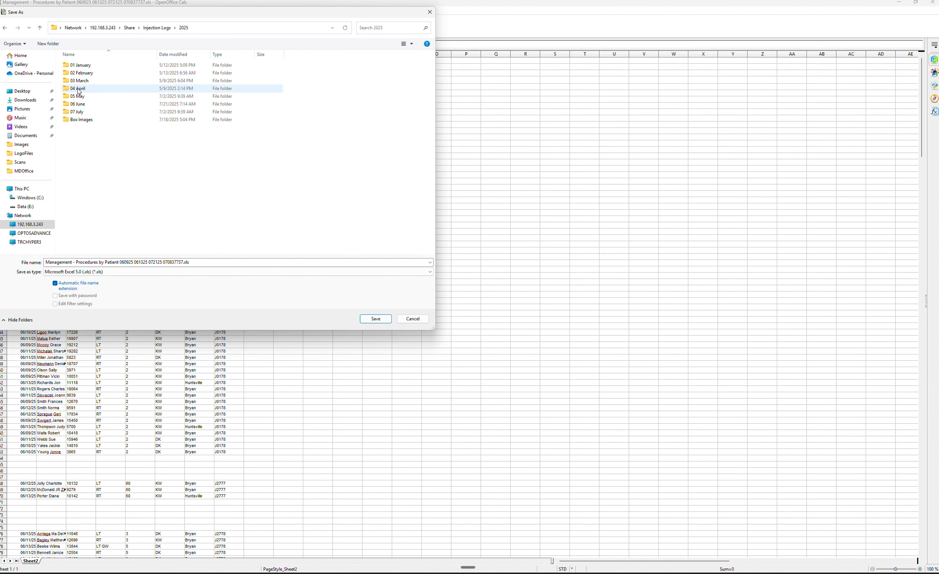
{"action": "left_click", "coordinate": [79, 105]}
{"action": "double_click", "coordinate": [80, 106]}
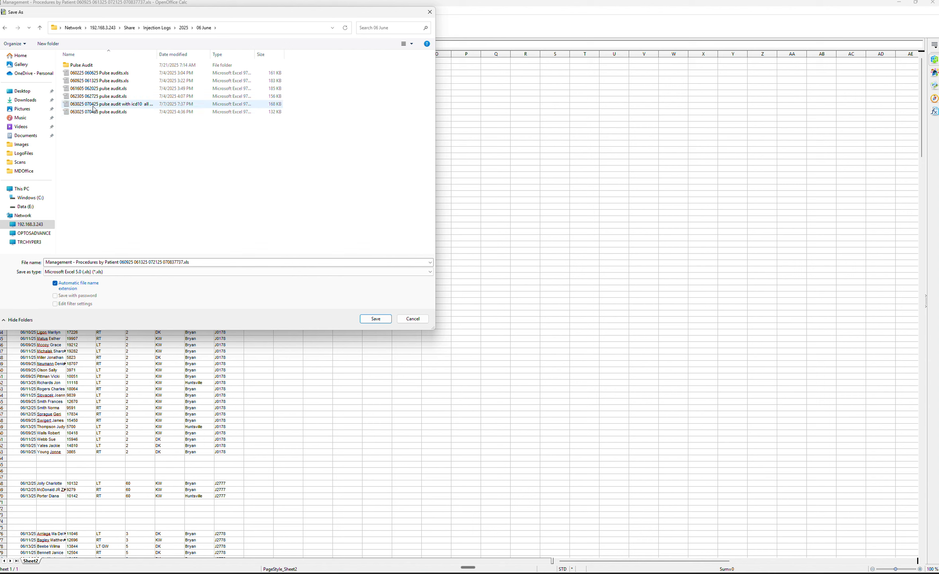
{"action": "double_click", "coordinate": [89, 64]}
{"action": "double_click", "coordinate": [91, 68]}
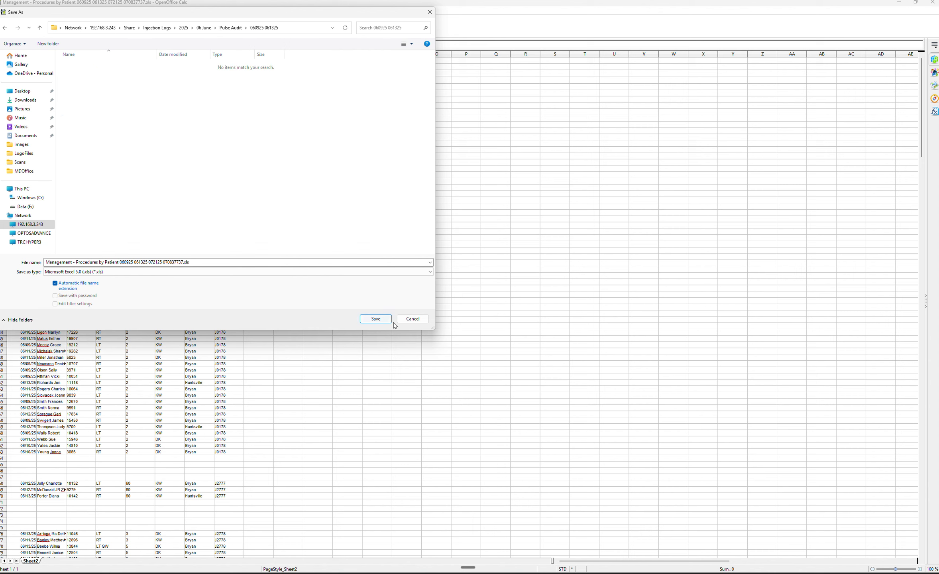
{"action": "left_click", "coordinate": [376, 319]}
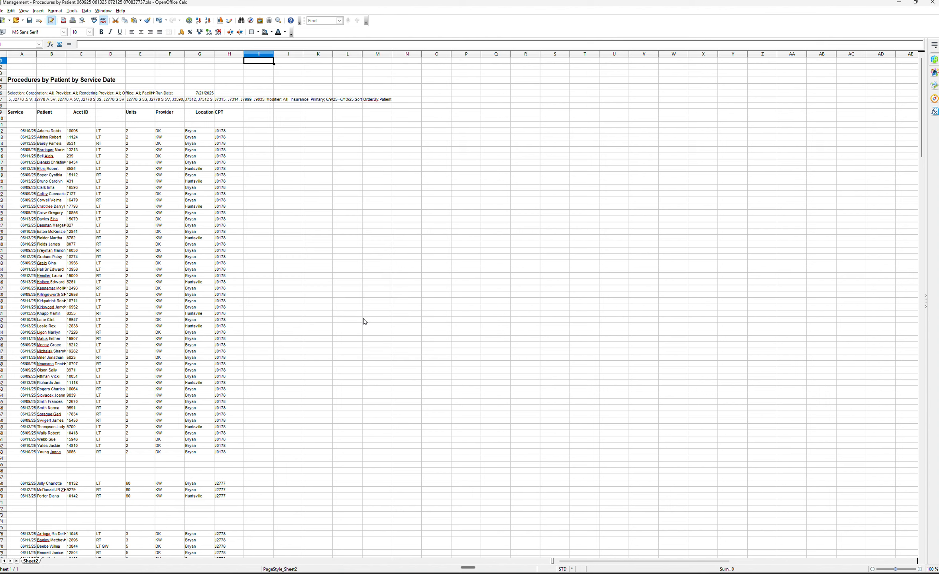
Place the Procedures and Dose Transactions Pulse spreadsheets side by side and scroll through the Dose Transactions list.
{"action": "left_click", "coordinate": [915, 4]}
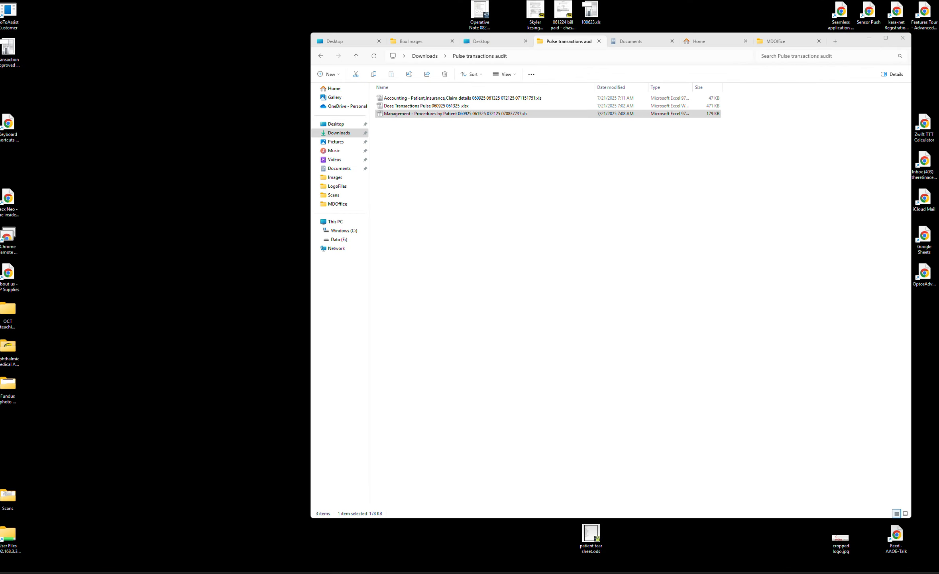
{"action": "left_click_drag", "start_coordinate": [938, 30], "coordinate": [389, 21]}
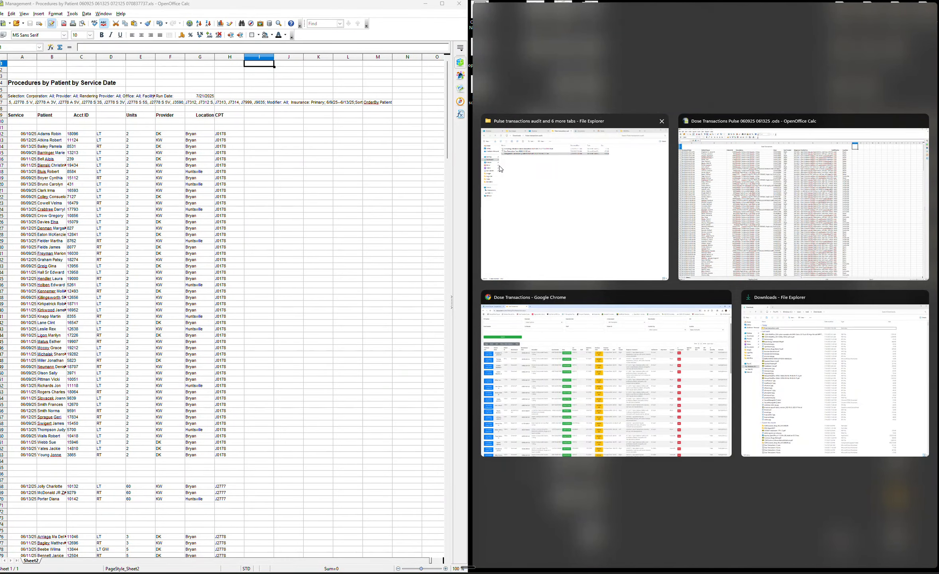
{"action": "left_click", "coordinate": [759, 222]}
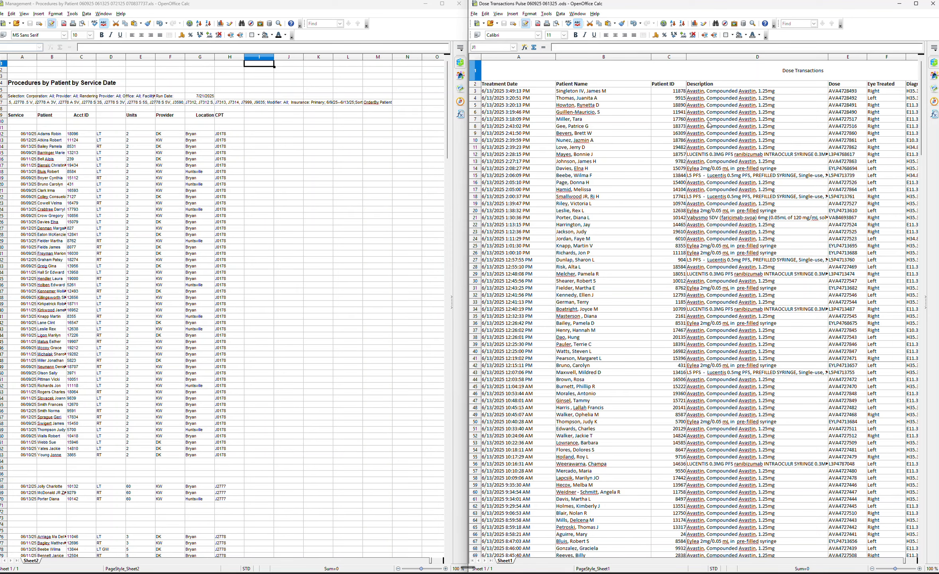
{"action": "scroll", "coordinate": [708, 122], "scroll_direction": "down", "scroll_amount": 1}
{"action": "scroll", "coordinate": [708, 121], "scroll_direction": "up", "scroll_amount": 1}
{"action": "scroll", "coordinate": [713, 335], "scroll_direction": "down", "scroll_amount": 10}
{"action": "scroll", "coordinate": [712, 336], "scroll_direction": "up", "scroll_amount": 10}
{"action": "scroll", "coordinate": [862, 307], "scroll_direction": "down", "scroll_amount": 5}
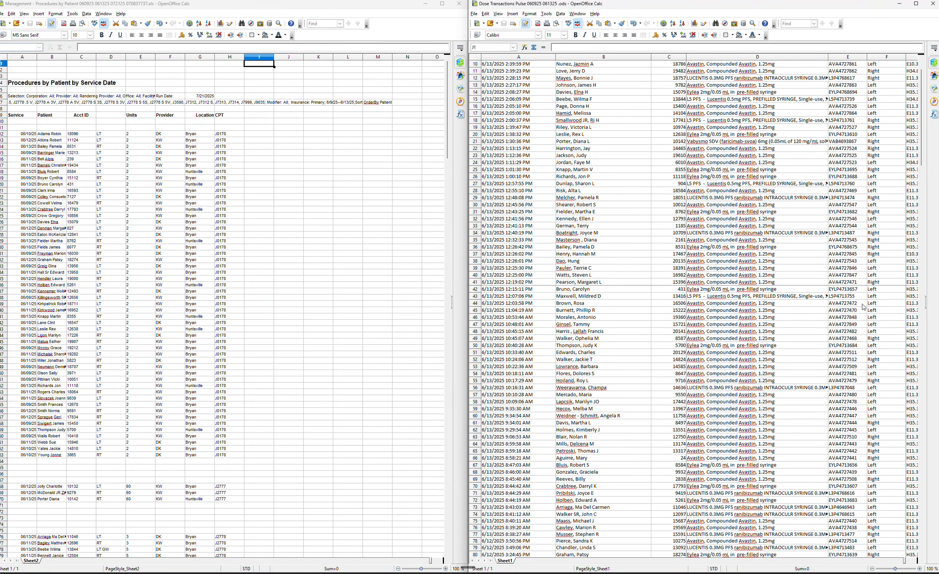
{"action": "scroll", "coordinate": [862, 307], "scroll_direction": "up", "scroll_amount": 5}
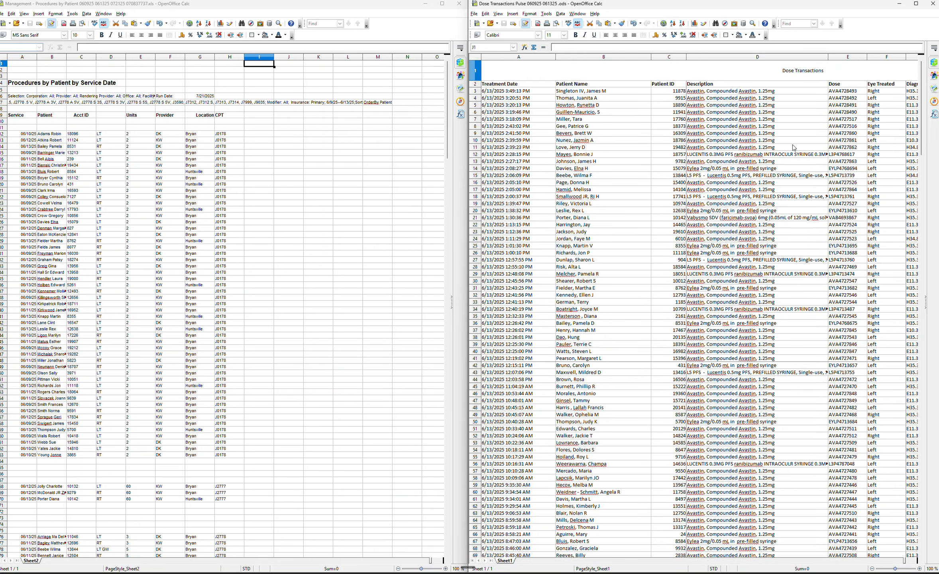
{"action": "scroll", "coordinate": [921, 112], "scroll_direction": "down", "scroll_amount": 2}
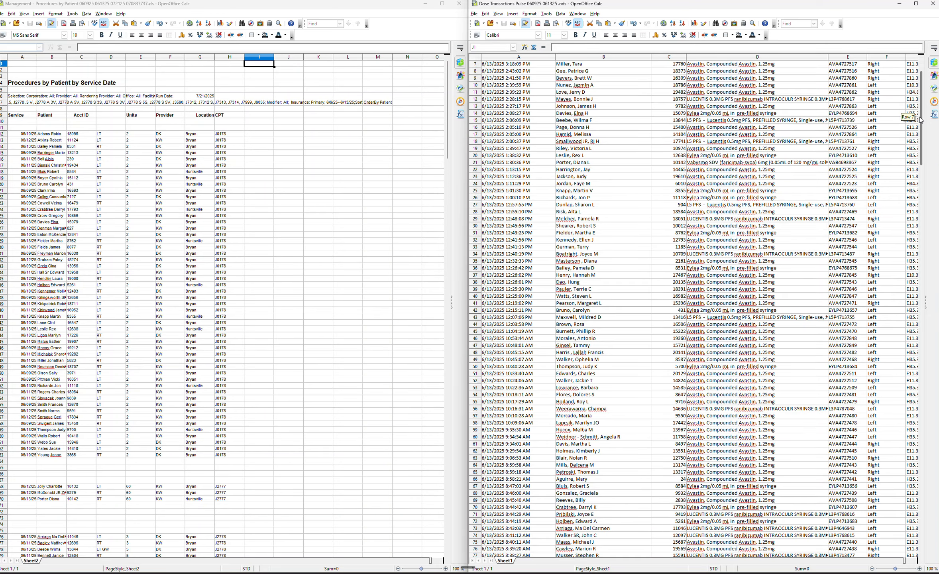
{"action": "scroll", "coordinate": [913, 113], "scroll_direction": "up", "scroll_amount": 2}
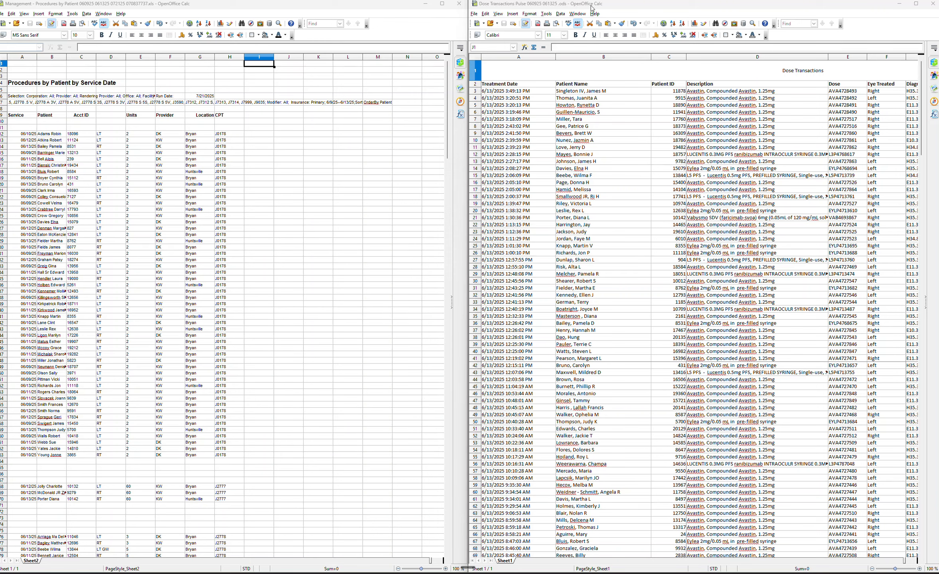
Sort the Dose Transactions data rows ascending by column D, then by column B.
{"action": "left_click", "coordinate": [916, 3]}
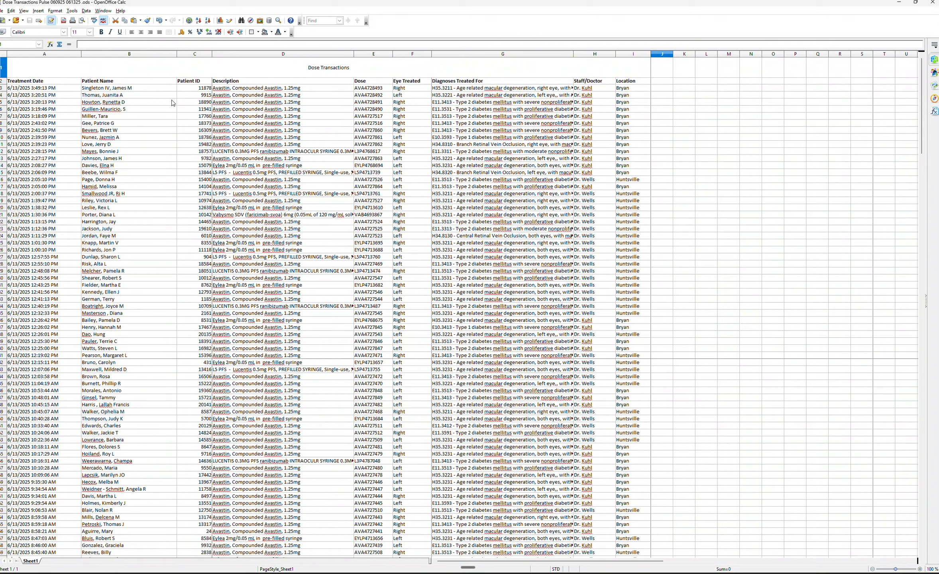
{"action": "left_click", "coordinate": [38, 90]}
{"action": "left_click_drag", "start_coordinate": [39, 90], "coordinate": [639, 278]}
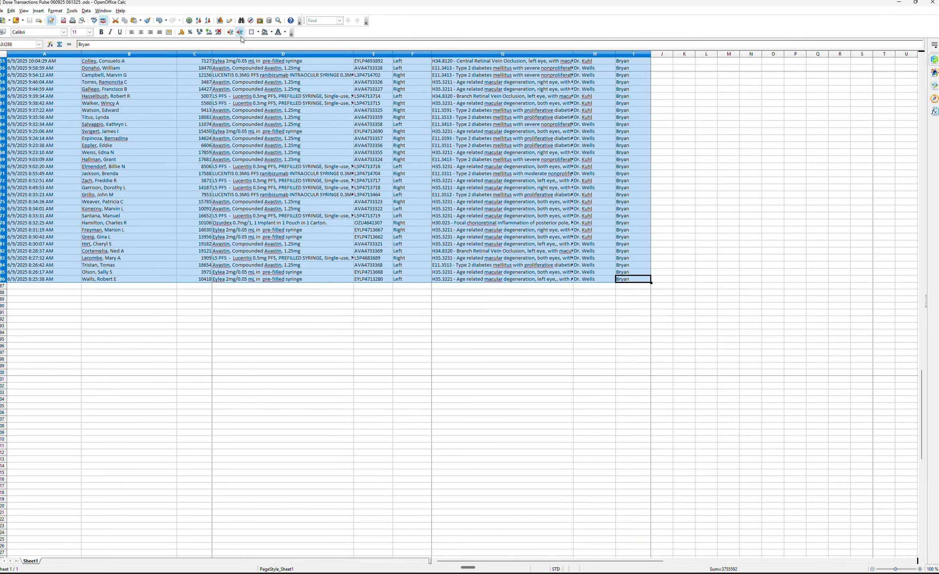
{"action": "left_click", "coordinate": [86, 11]}
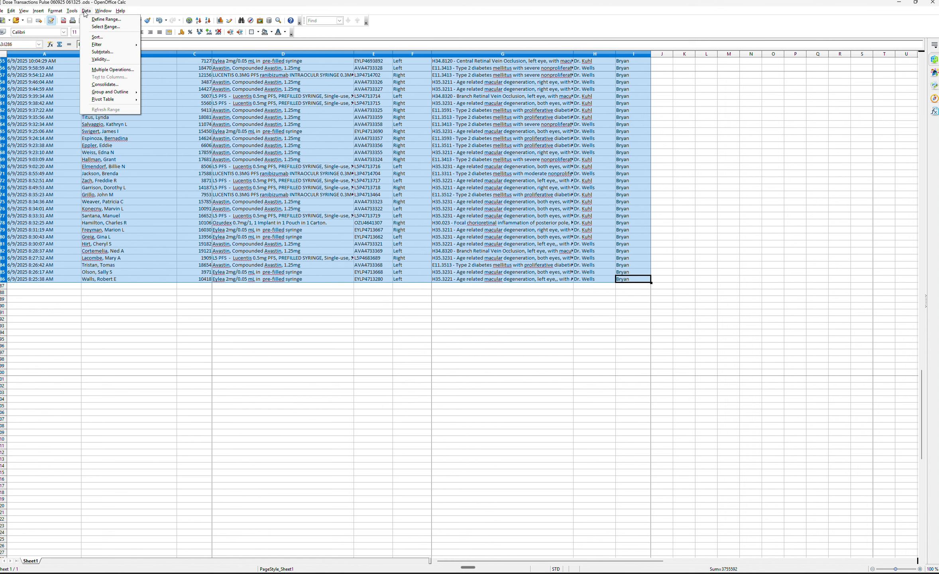
{"action": "left_click", "coordinate": [96, 37]}
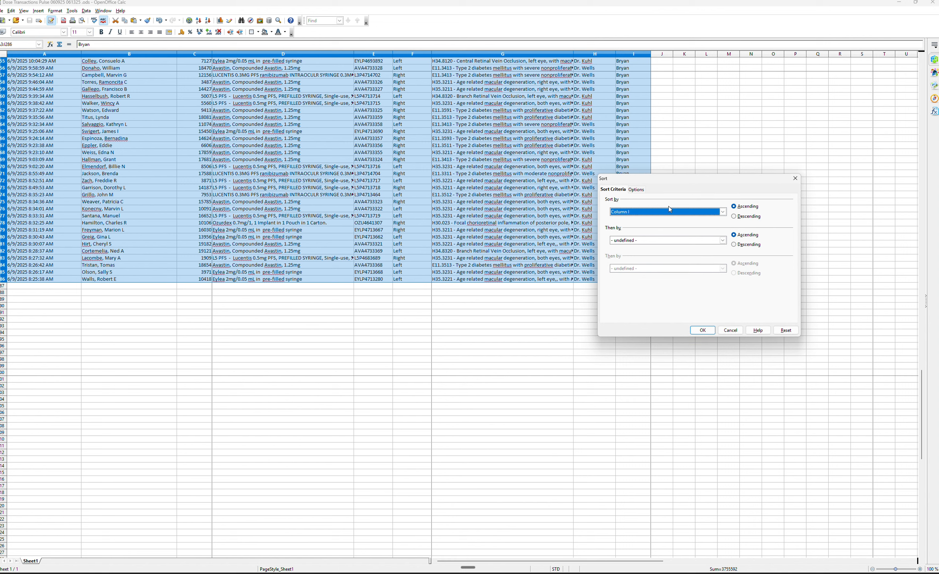
{"action": "left_click", "coordinate": [722, 212]}
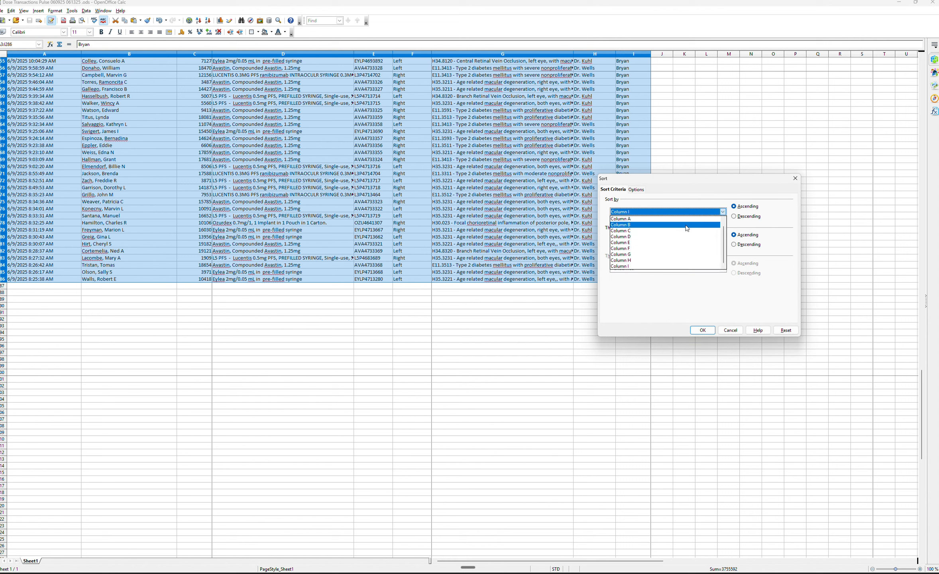
{"action": "key", "text": "Escape"}
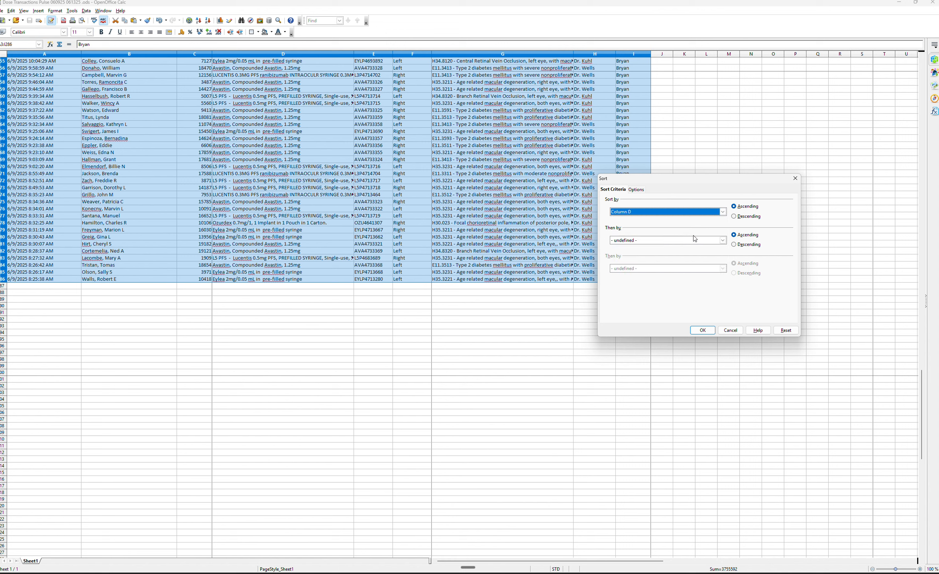
{"action": "left_click", "coordinate": [722, 240]}
{"action": "key", "text": "Escape"}
{"action": "left_click", "coordinate": [682, 258]}
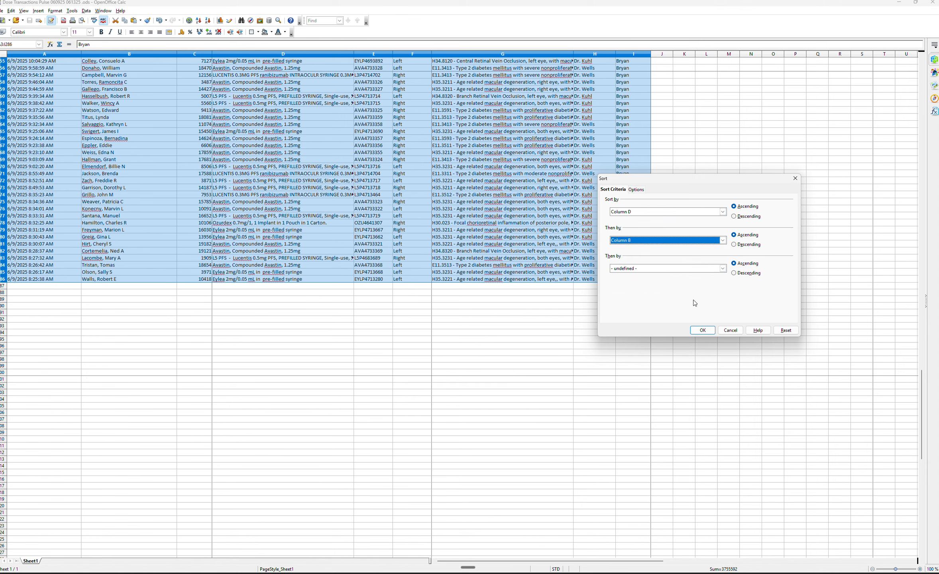
{"action": "left_click", "coordinate": [702, 330]}
Scroll back through the sorted Dose Transactions list to the top and restore the window.
{"action": "scroll", "coordinate": [756, 251], "scroll_direction": "up", "scroll_amount": 4}
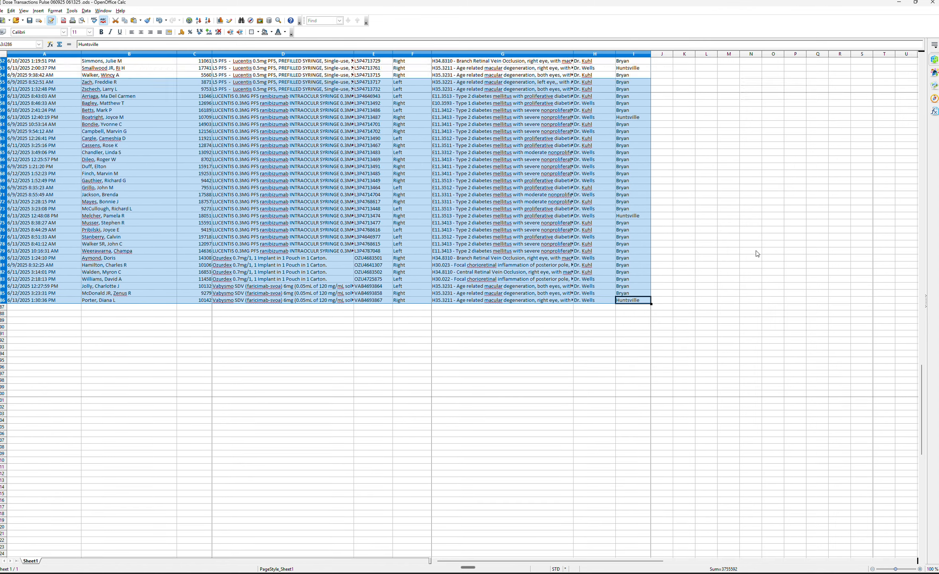
{"action": "scroll", "coordinate": [755, 250], "scroll_direction": "up", "scroll_amount": 20}
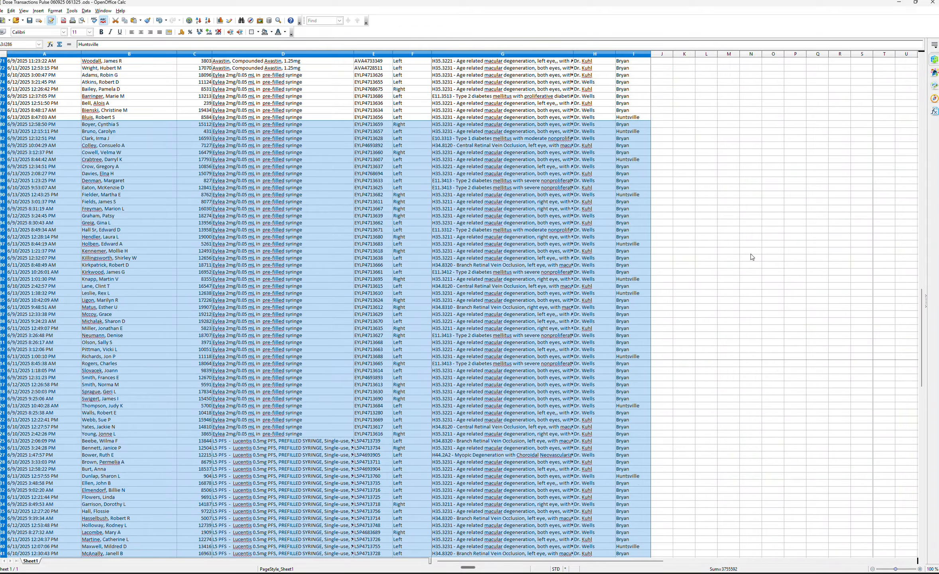
{"action": "scroll", "coordinate": [748, 256], "scroll_direction": "up", "scroll_amount": 20}
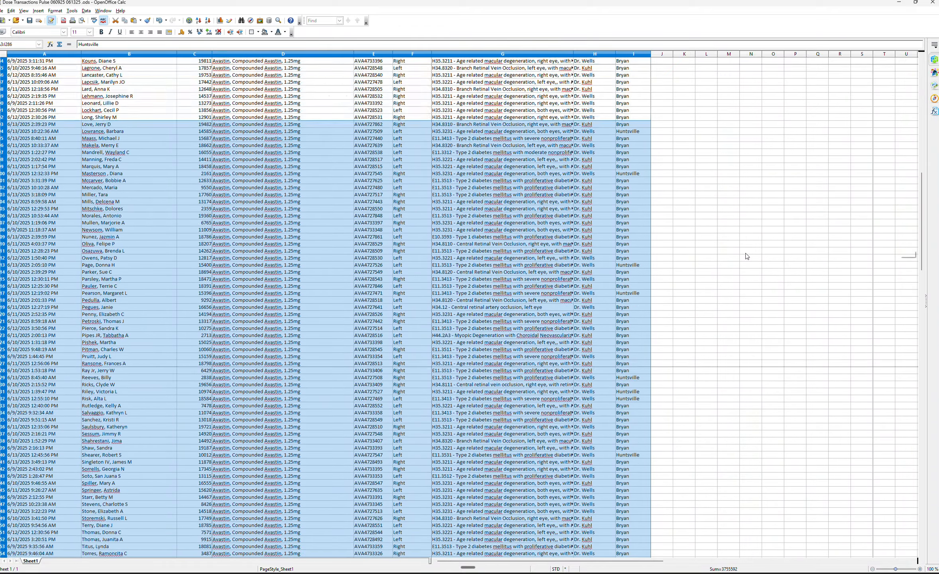
{"action": "scroll", "coordinate": [742, 251], "scroll_direction": "up", "scroll_amount": 4}
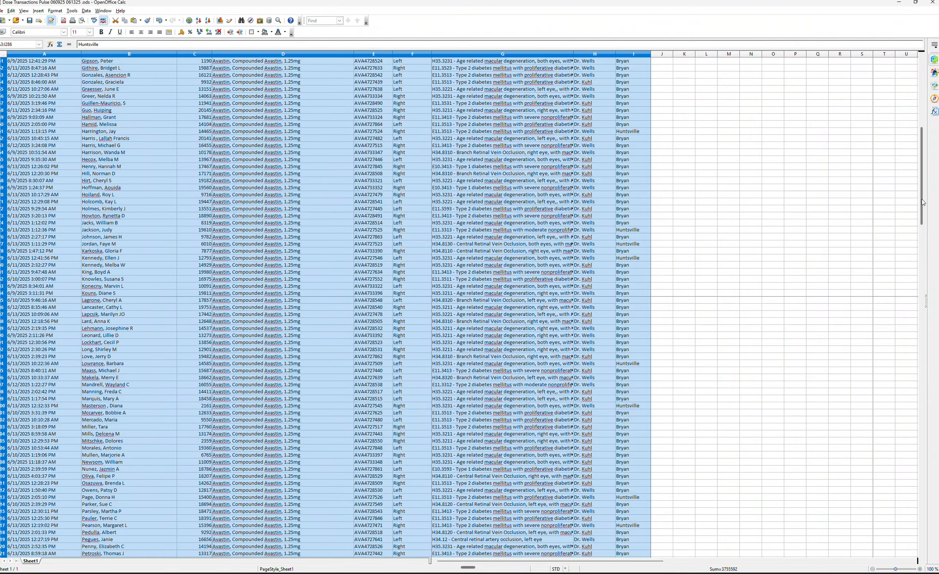
{"action": "left_click_drag", "start_coordinate": [923, 202], "coordinate": [895, 121]}
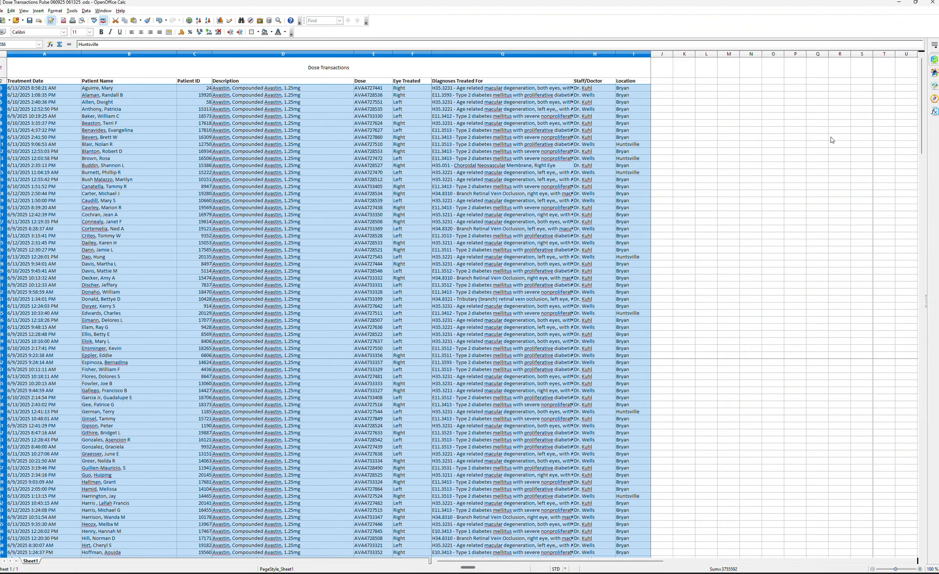
{"action": "left_click", "coordinate": [832, 138]}
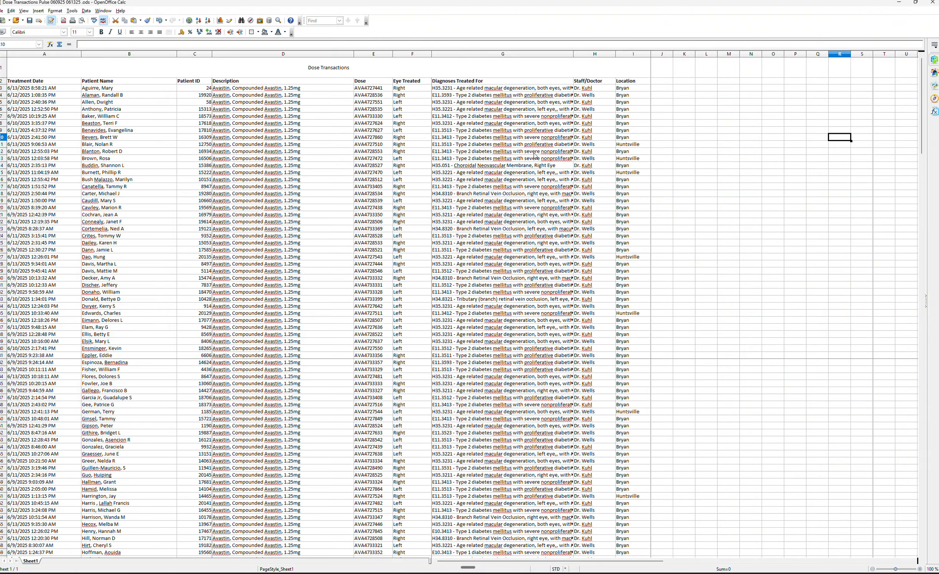
{"action": "left_click", "coordinate": [914, 3]}
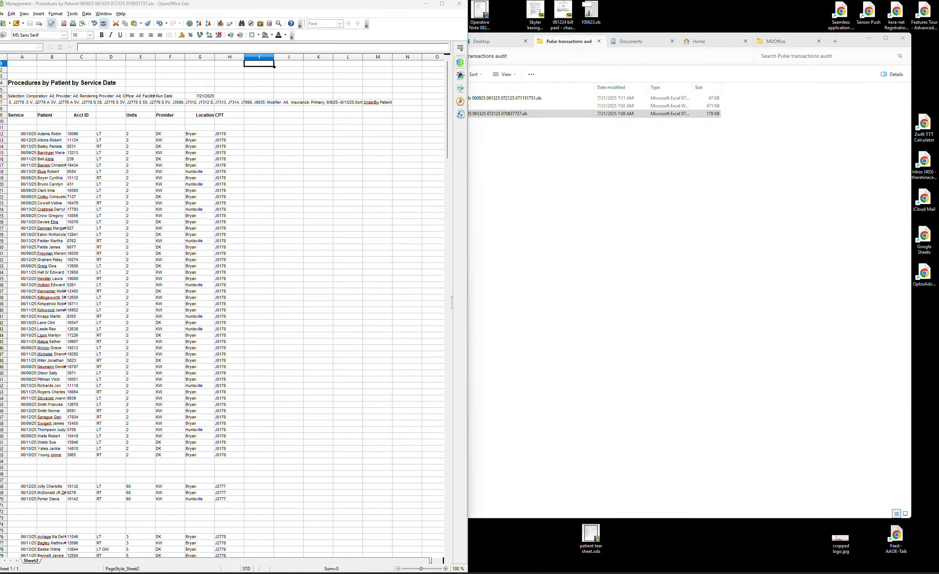
Dock the Dose Transactions window beside the Procedures sheet and set its zoom to 75%.
{"action": "left_click_drag", "start_coordinate": [938, 25], "coordinate": [416, 24]}
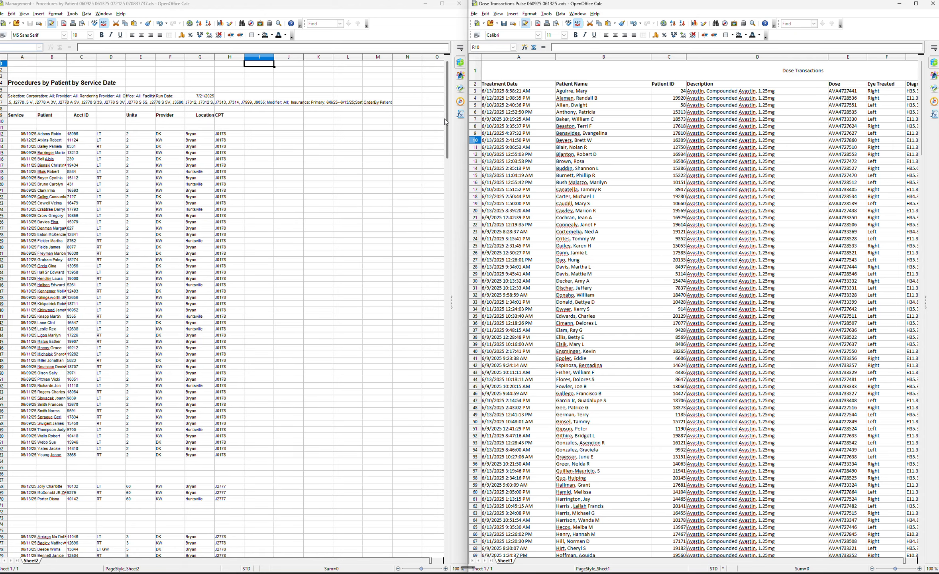
{"action": "left_click_drag", "start_coordinate": [447, 124], "coordinate": [464, 297]}
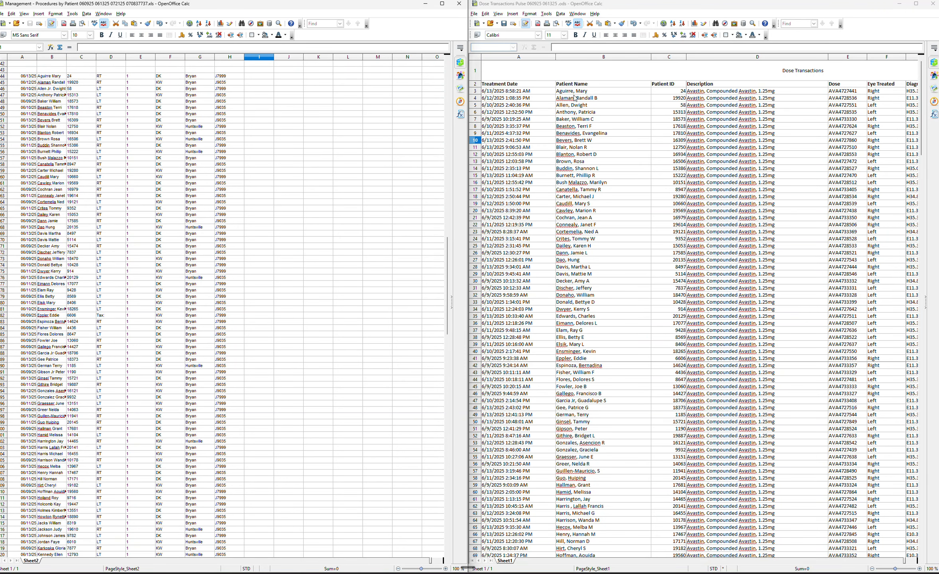
{"action": "left_click", "coordinate": [581, 14]}
{"action": "mouse_move", "coordinate": [528, 15]}
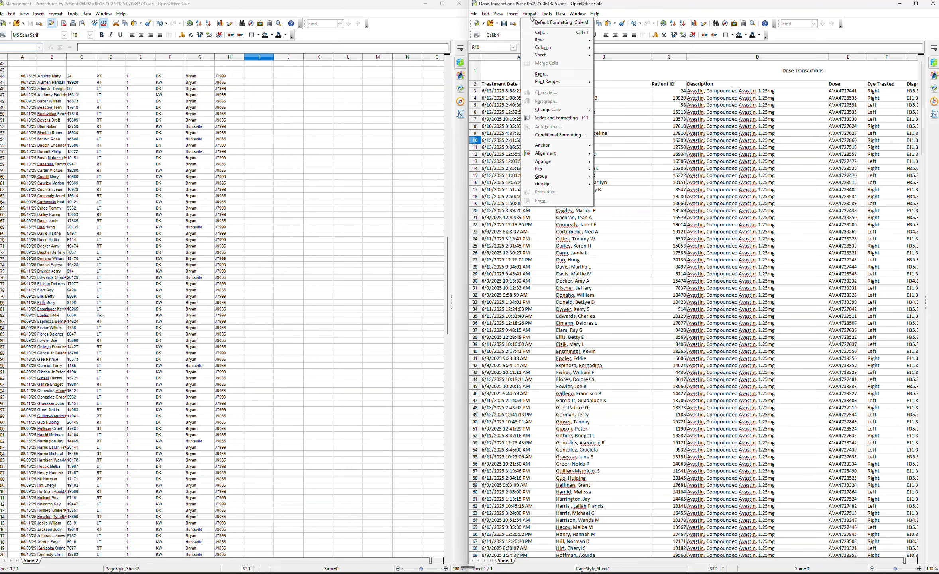
{"action": "left_click", "coordinate": [471, 4]}
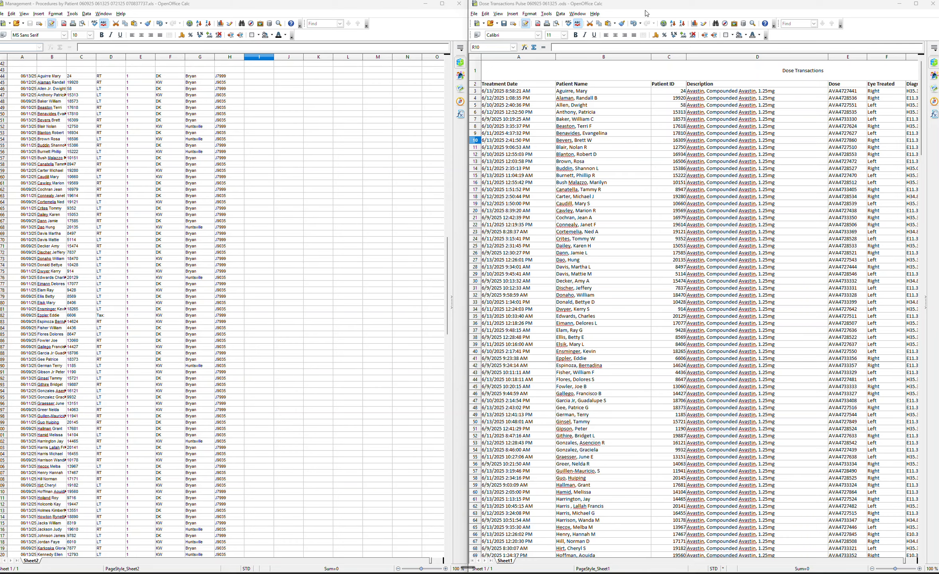
{"action": "left_click_drag", "start_coordinate": [643, 8], "coordinate": [608, 29]}
{"action": "left_click", "coordinate": [461, 34]}
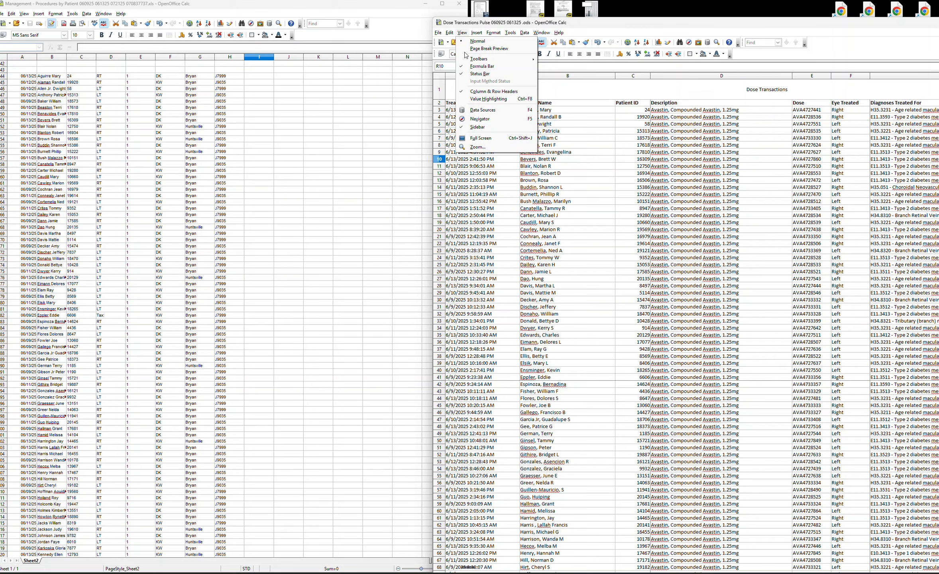
{"action": "left_click", "coordinate": [509, 149]}
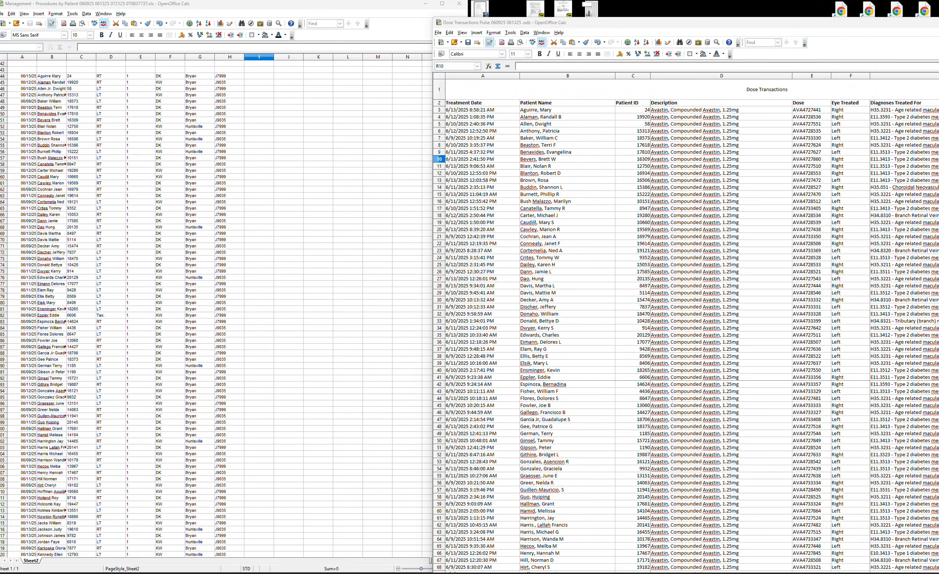
{"action": "key", "text": "Return"}
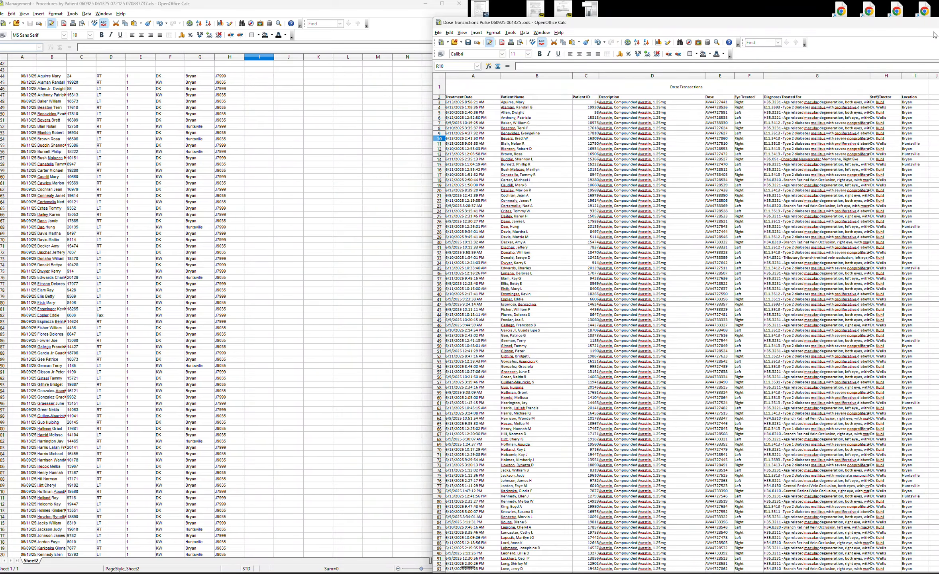
{"action": "left_click_drag", "start_coordinate": [744, 20], "coordinate": [667, 8]}
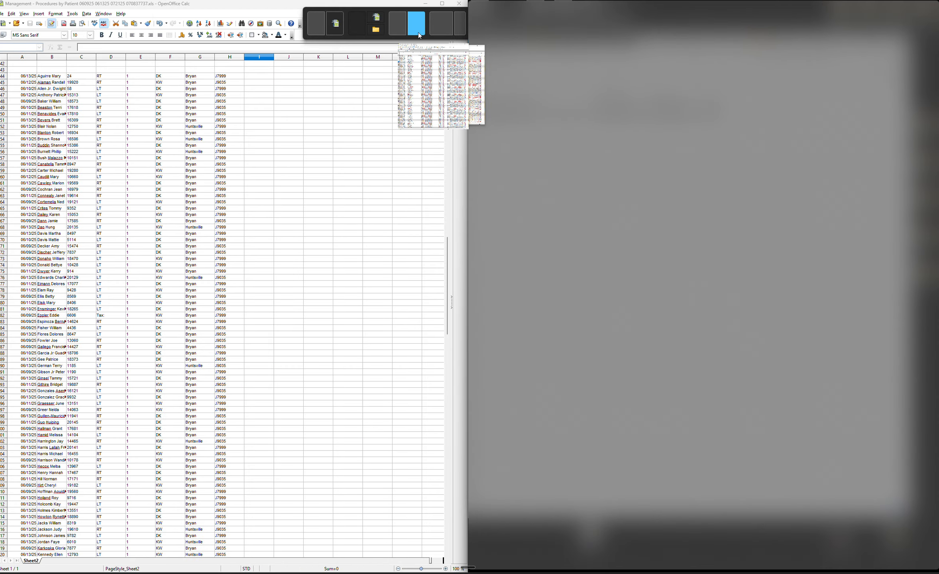
{"action": "left_click", "coordinate": [418, 32]}
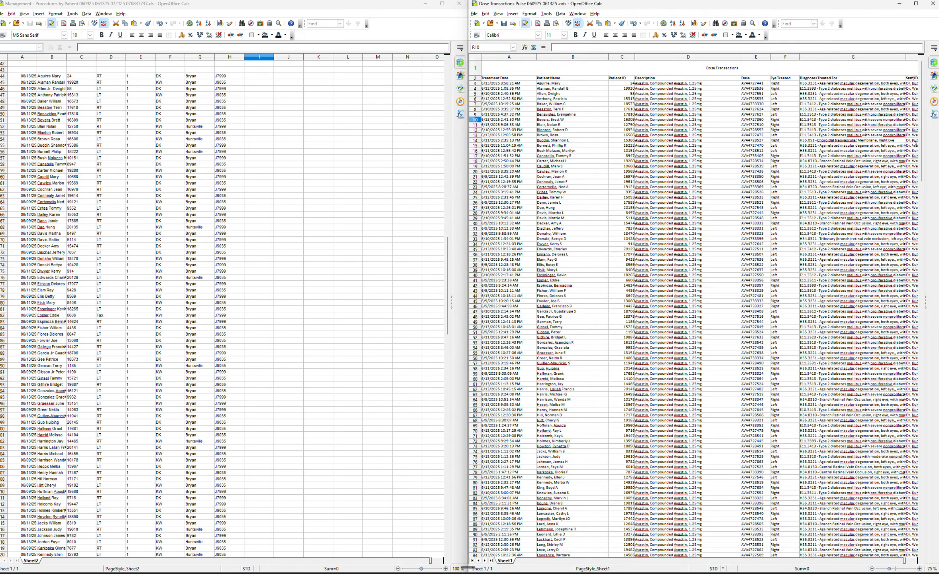
Copy the Avastin dose rows, Treatment Date through Location, into column J beside the J9035 procedure rows.
{"action": "left_click", "coordinate": [510, 84]}
{"action": "left_click_drag", "start_coordinate": [512, 85], "coordinate": [821, 475]}
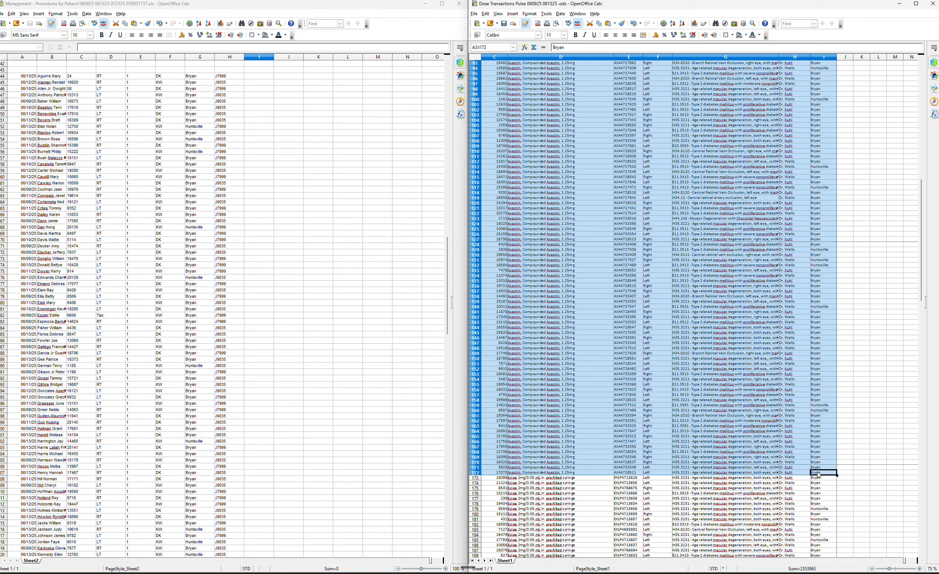
{"action": "left_click", "coordinate": [285, 77]}
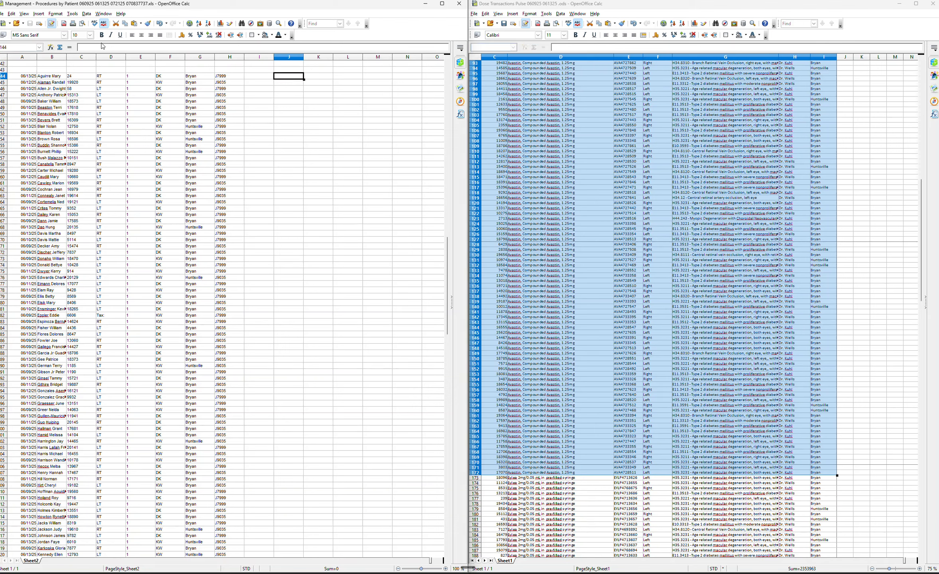
{"action": "key", "text": "ctrl+v"}
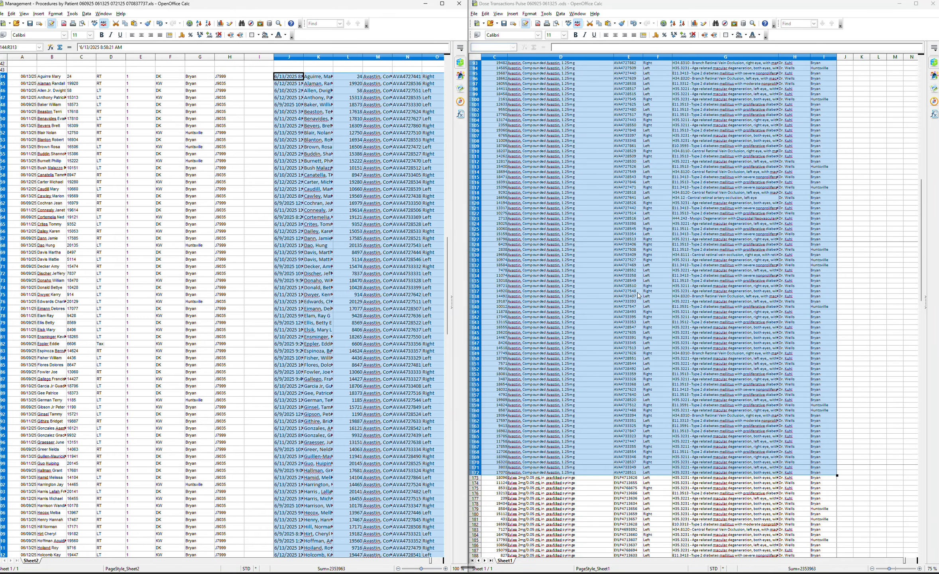
Copy the Eylea dose rows, Patient ID through Location, into J12 beside the J0178 procedure rows.
{"action": "scroll", "coordinate": [624, 337], "scroll_direction": "down", "scroll_amount": 4}
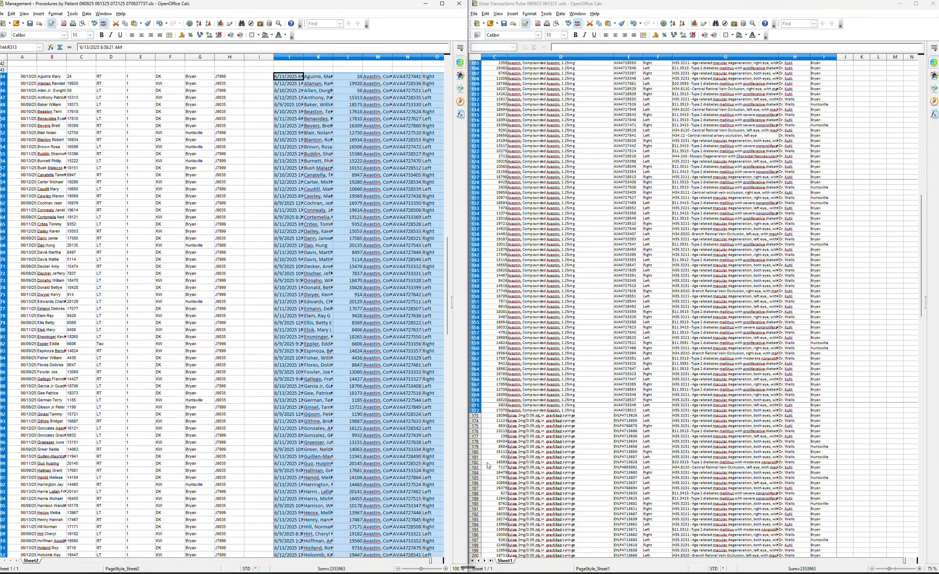
{"action": "left_click_drag", "start_coordinate": [498, 416], "coordinate": [824, 460]}
{"action": "scroll", "coordinate": [822, 475], "scroll_direction": "down", "scroll_amount": 1}
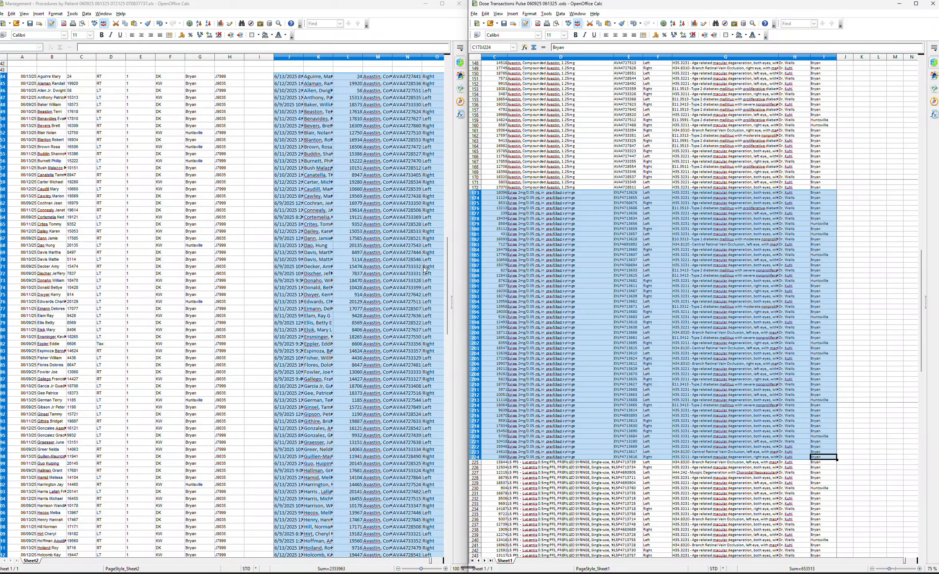
{"action": "left_click_drag", "start_coordinate": [449, 254], "coordinate": [491, 403]}
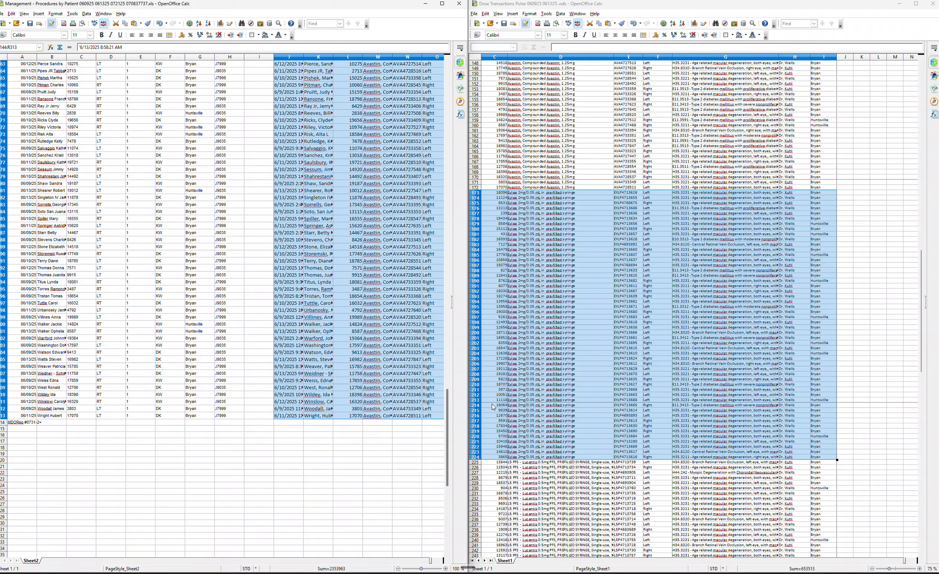
{"action": "left_click_drag", "start_coordinate": [491, 404], "coordinate": [508, 84]}
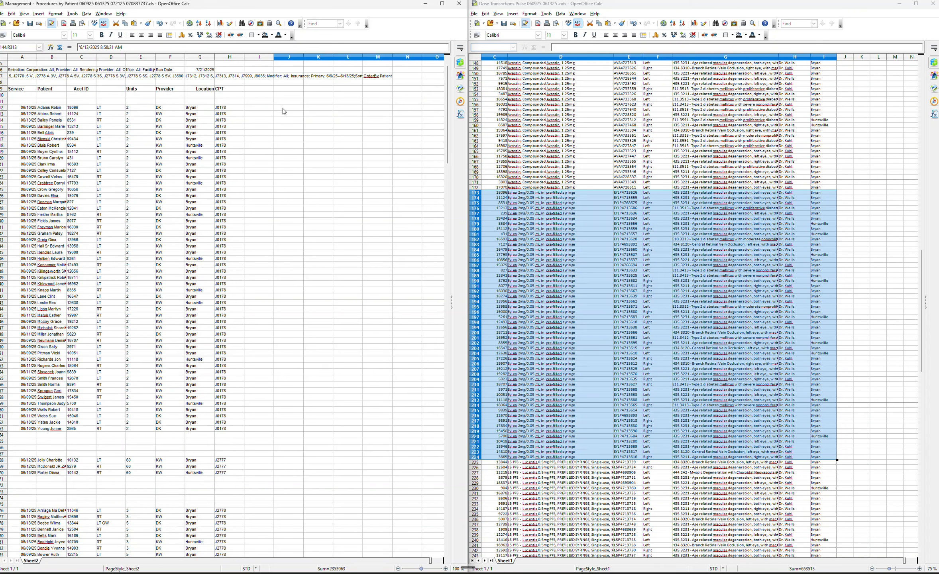
{"action": "left_click", "coordinate": [267, 110]}
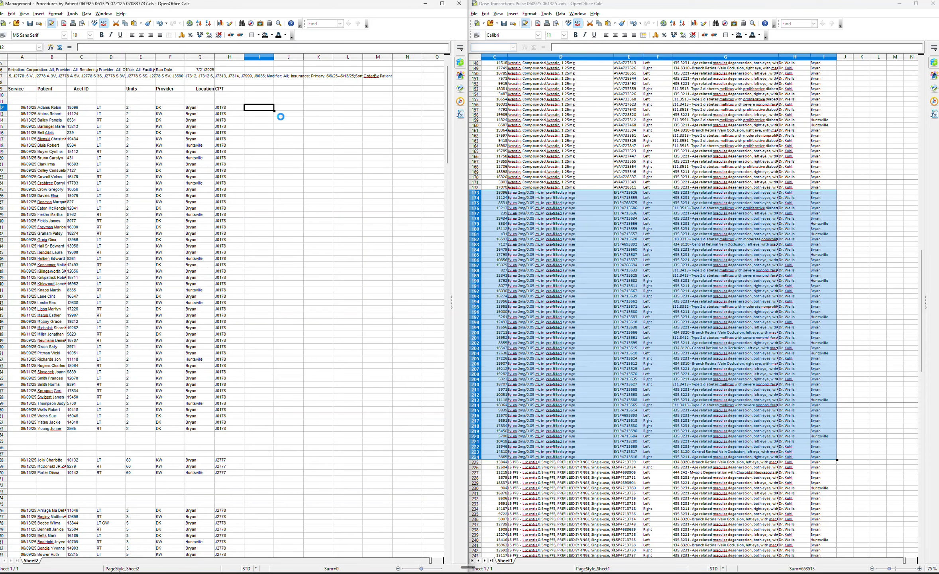
{"action": "key", "text": "ctrl+v"}
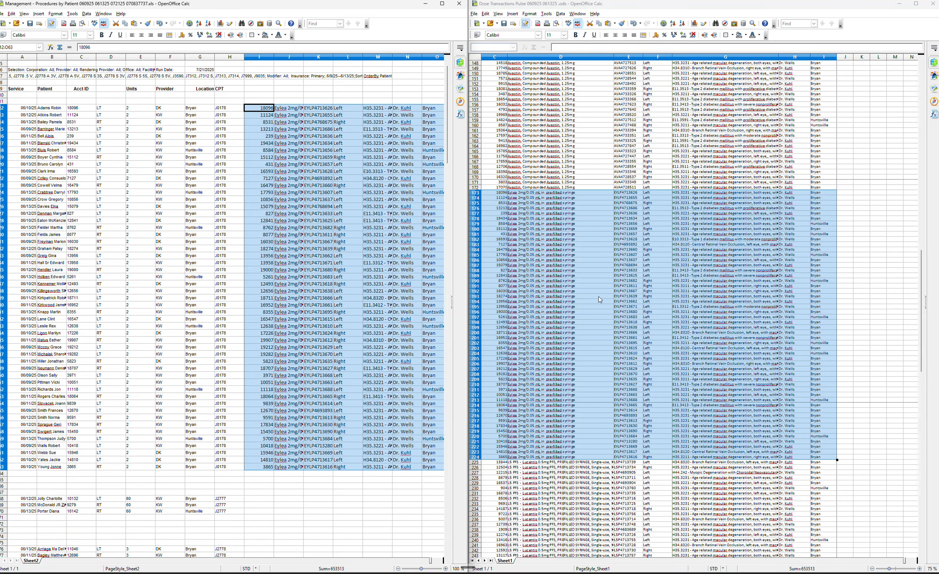
Copy the Lucentis dose rows, Patient ID through Location, into J76 beside the J2778 procedure rows.
{"action": "left_click_drag", "start_coordinate": [494, 462], "coordinate": [820, 495]}
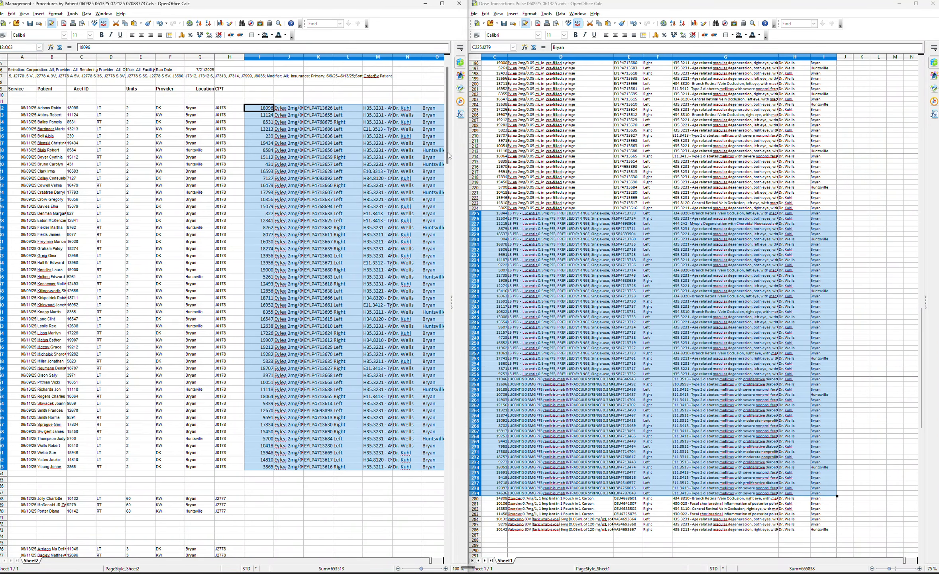
{"action": "left_click_drag", "start_coordinate": [448, 152], "coordinate": [443, 209]}
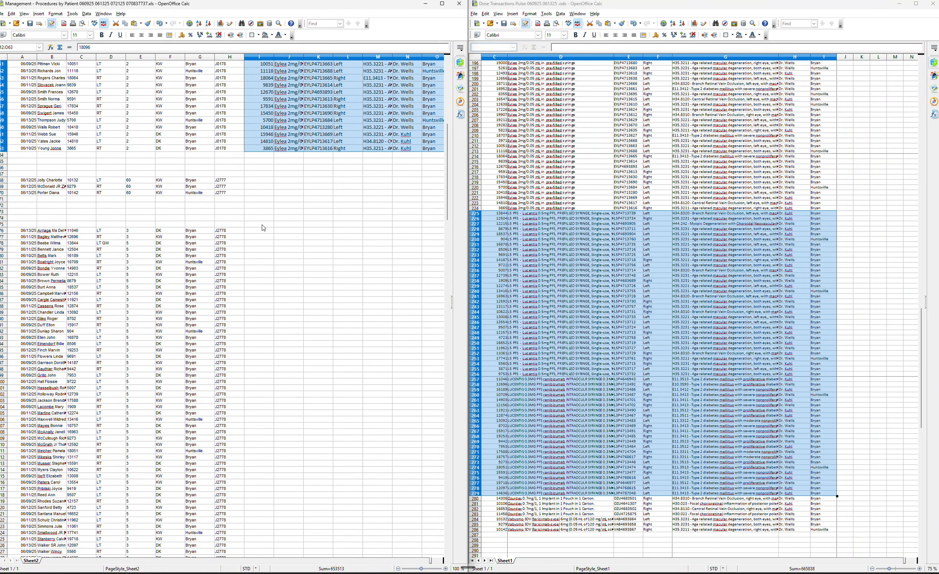
{"action": "left_click", "coordinate": [270, 231]}
{"action": "key", "text": "ctrl+v"}
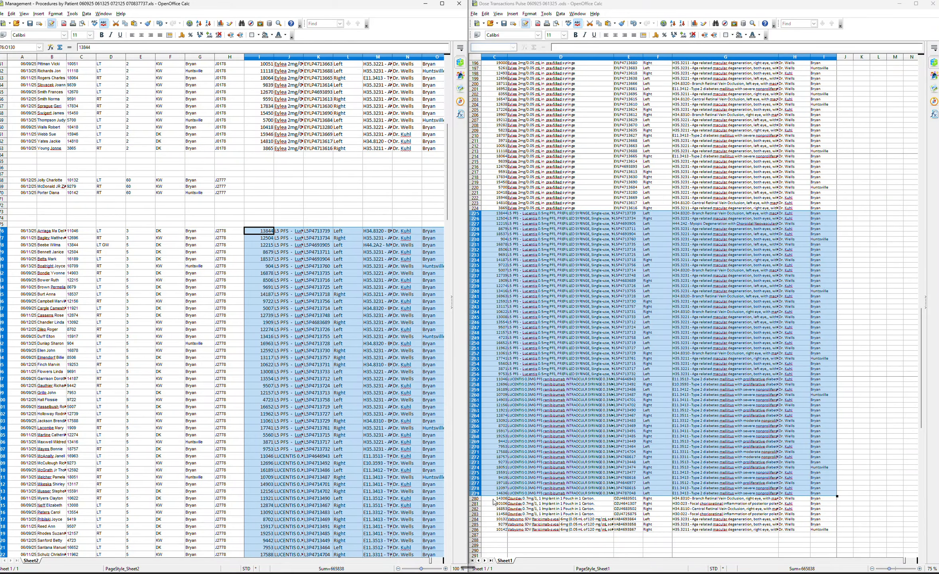
Paste the Vabysmo dose rows, Patient ID through Location, into J68 beside the J2777 procedure rows.
{"action": "left_click_drag", "start_coordinate": [494, 519], "coordinate": [828, 534]}
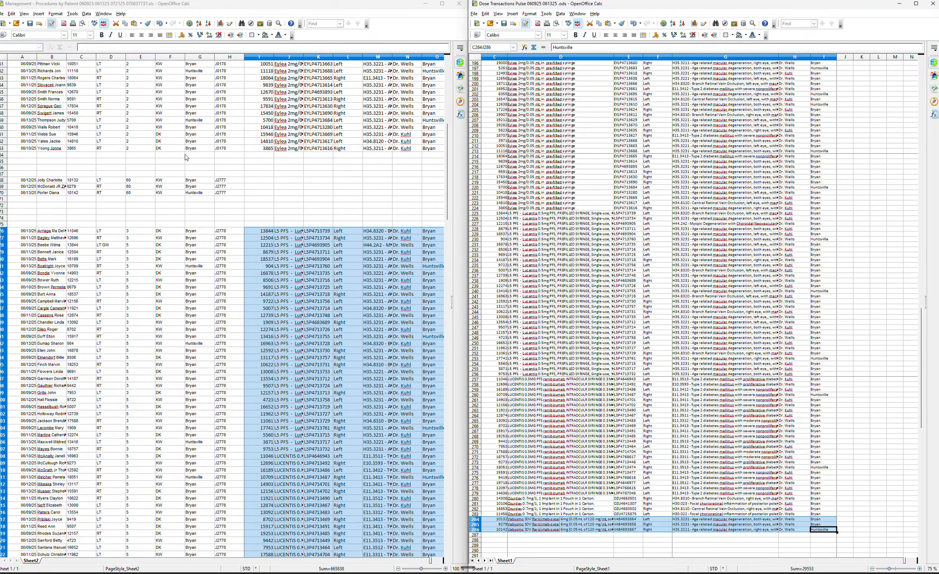
{"action": "left_click", "coordinate": [272, 182]}
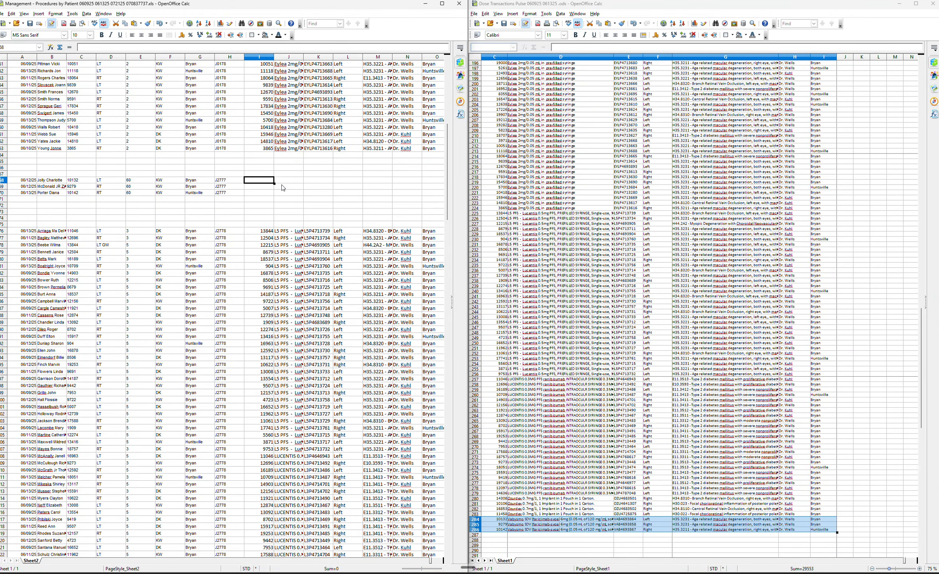
{"action": "key", "text": "ctrl+v"}
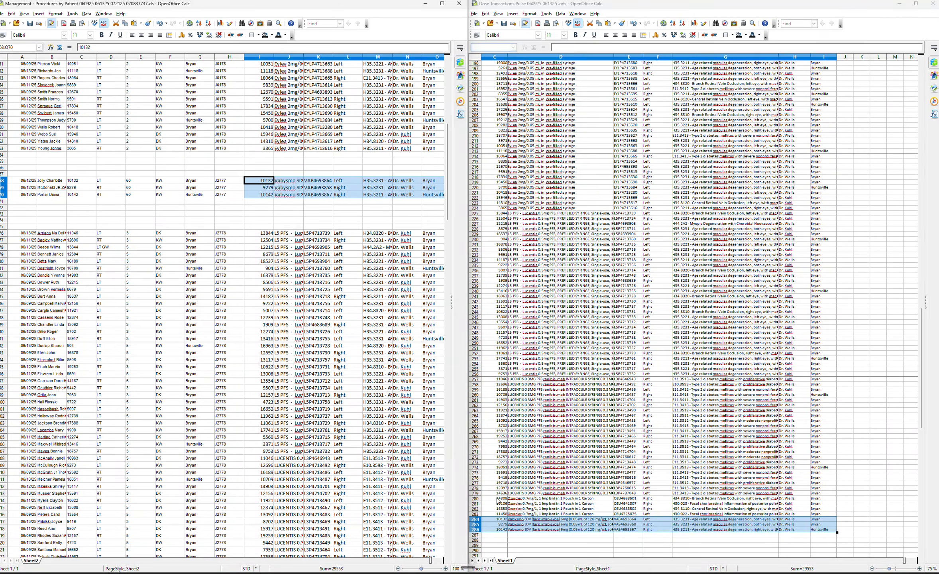
{"action": "left_click_drag", "start_coordinate": [496, 500], "coordinate": [822, 522]}
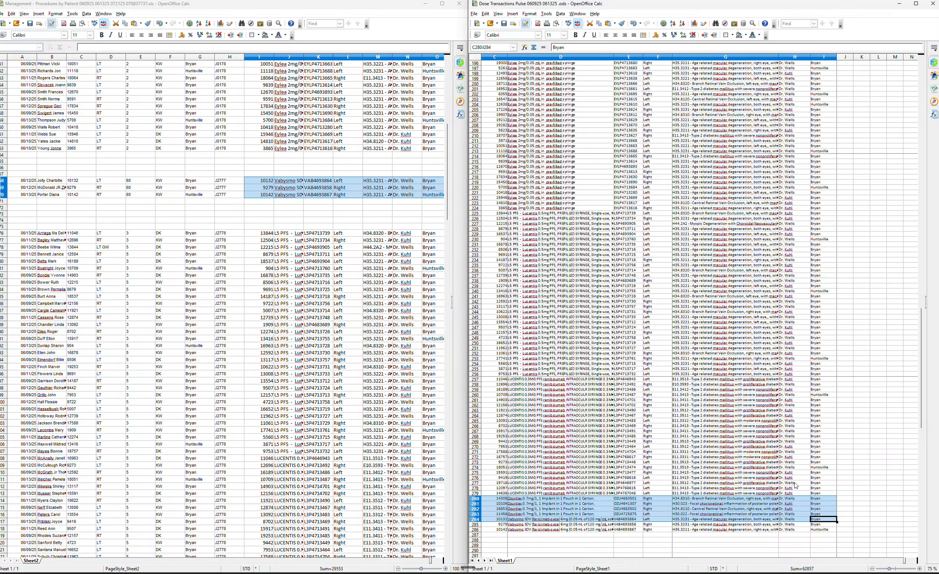
{"action": "key", "text": "Left"}
{"action": "key", "text": "Left"}
{"action": "key", "text": "Left"}
{"action": "key", "text": "Left"}
{"action": "key", "text": "Left"}
{"action": "key", "text": "Left"}
{"action": "key", "text": "Left"}
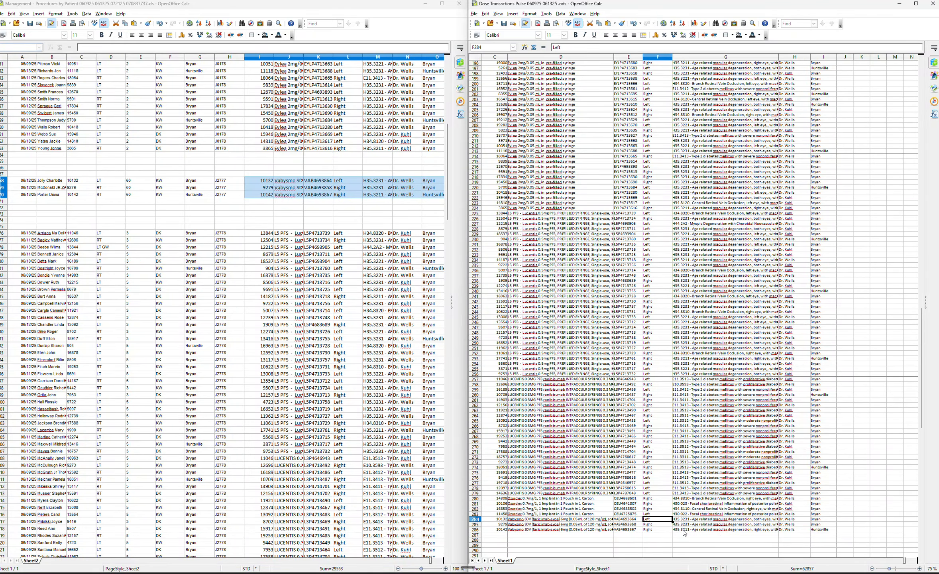
{"action": "key", "text": "Left"}
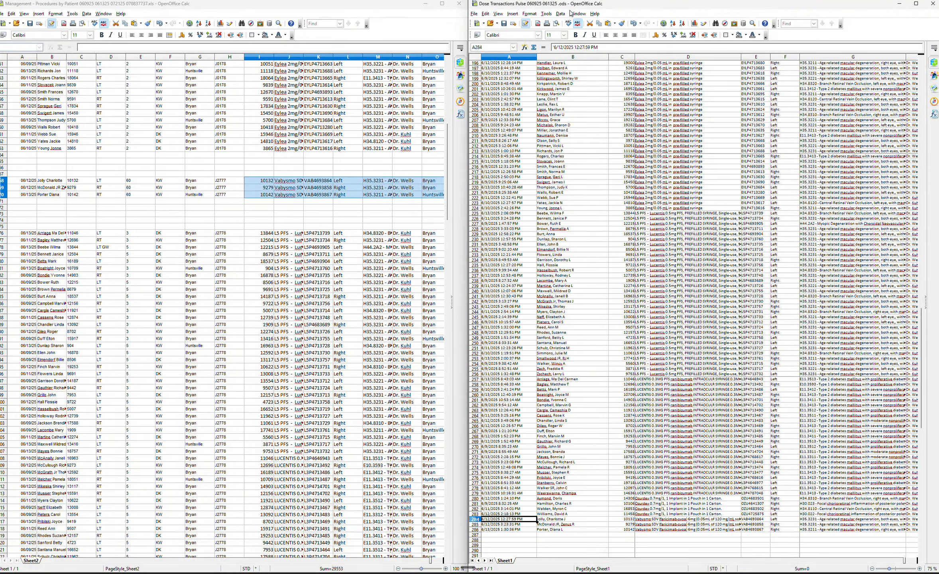
Zoom the Dose Transactions sheet to 51% and dock its window beside the Procedures sheet again.
{"action": "left_click_drag", "start_coordinate": [570, 11], "coordinate": [561, 34]}
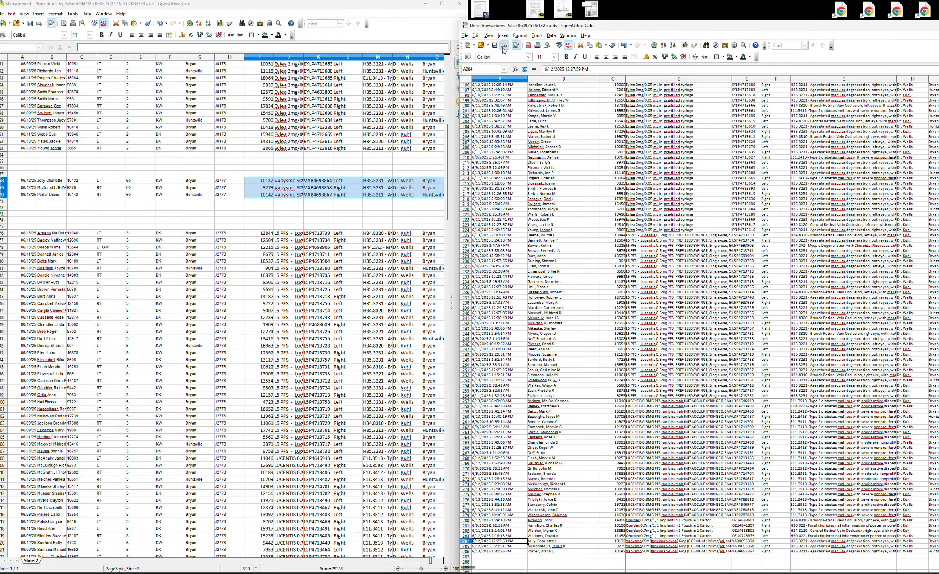
{"action": "left_click", "coordinate": [488, 36]}
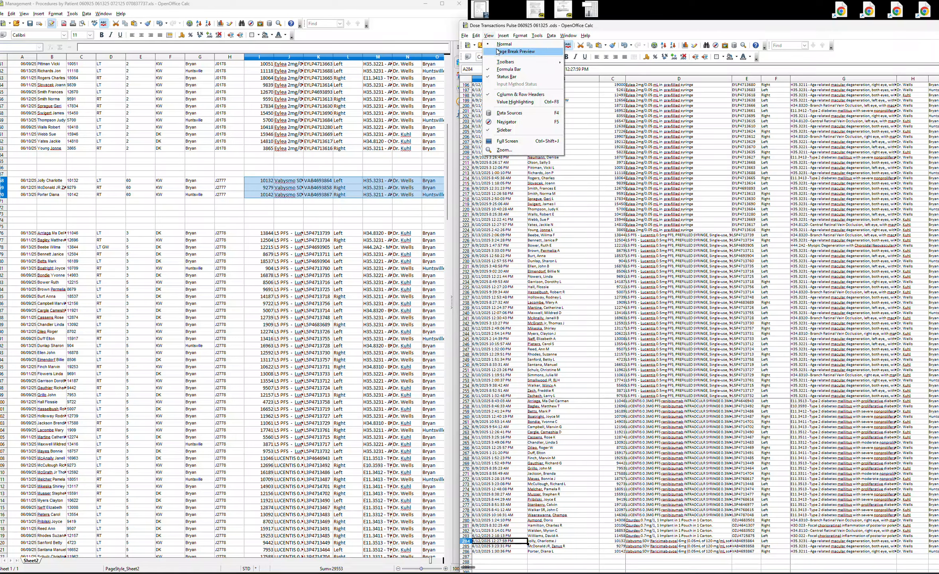
{"action": "left_click", "coordinate": [519, 149]}
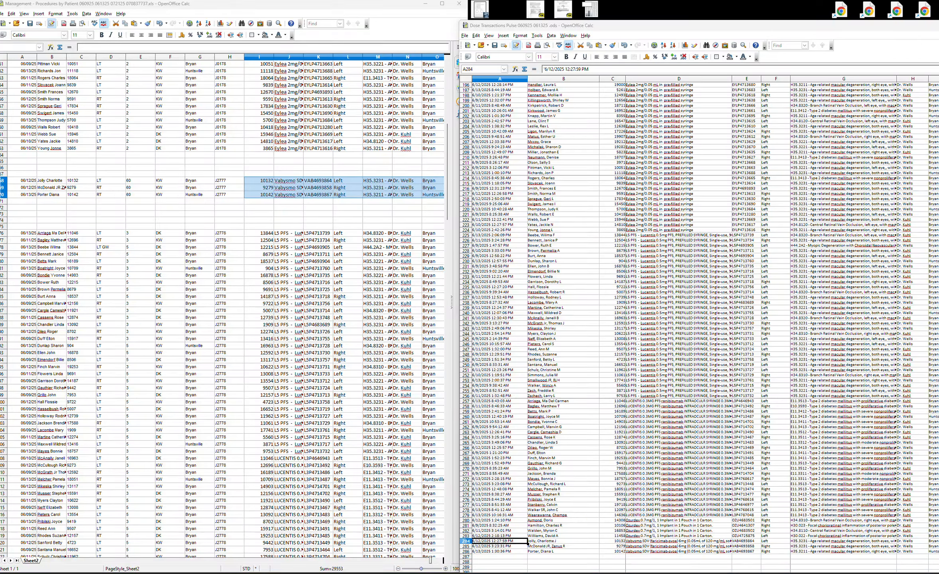
{"action": "key", "text": "Return"}
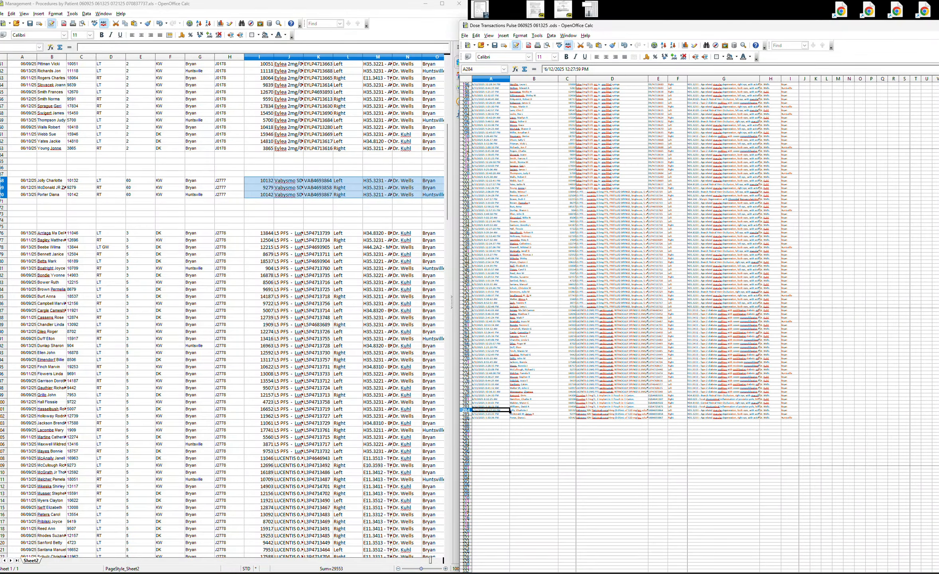
{"action": "left_click_drag", "start_coordinate": [706, 28], "coordinate": [437, 31]}
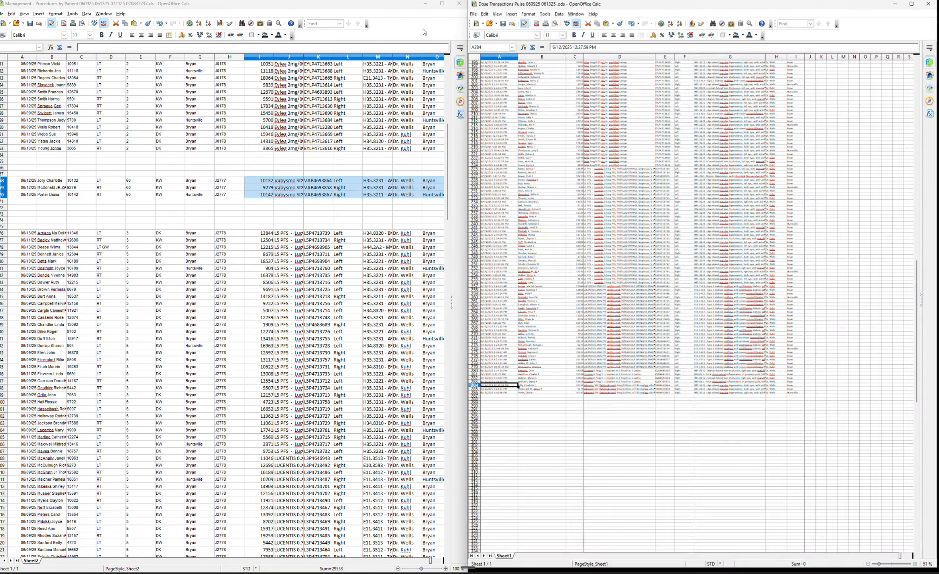
Copy the Vabysmo dose rows, Treatment Date through Location, into J68 beside the J2777 procedure rows.
{"action": "left_click", "coordinate": [591, 412]}
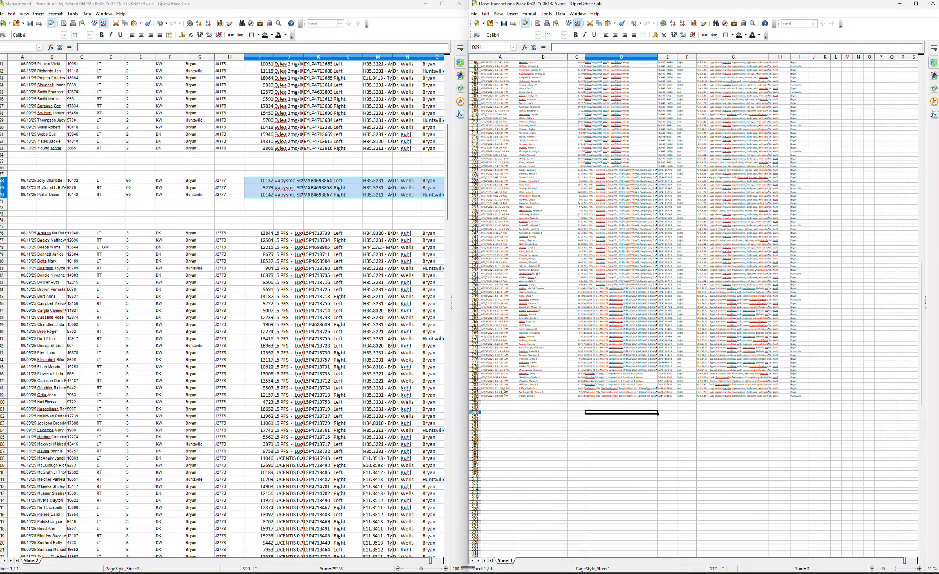
{"action": "left_click", "coordinate": [588, 391]}
{"action": "left_click_drag", "start_coordinate": [500, 389], "coordinate": [806, 398]}
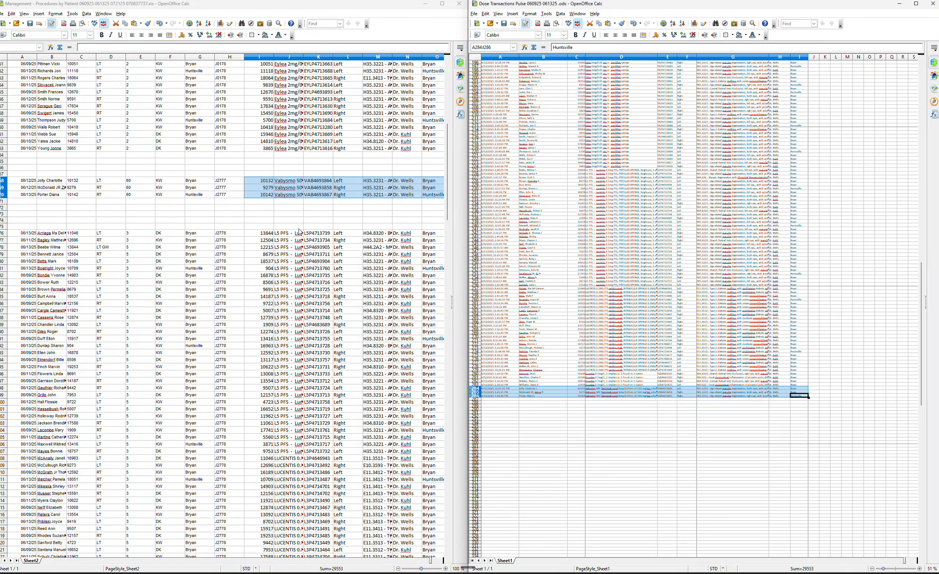
{"action": "left_click", "coordinate": [259, 181]}
{"action": "key", "text": "ctrl+v"}
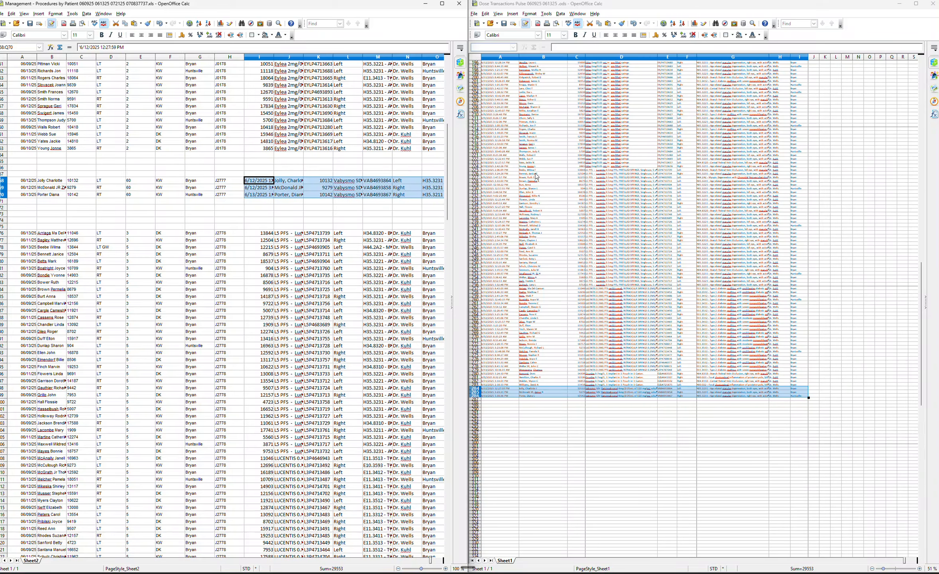
Copy the Lucentis dose rows, Treatment Date through Location, into I76 beside the J2778 procedure rows.
{"action": "left_click", "coordinate": [494, 170]}
{"action": "left_click_drag", "start_coordinate": [494, 171], "coordinate": [793, 371]}
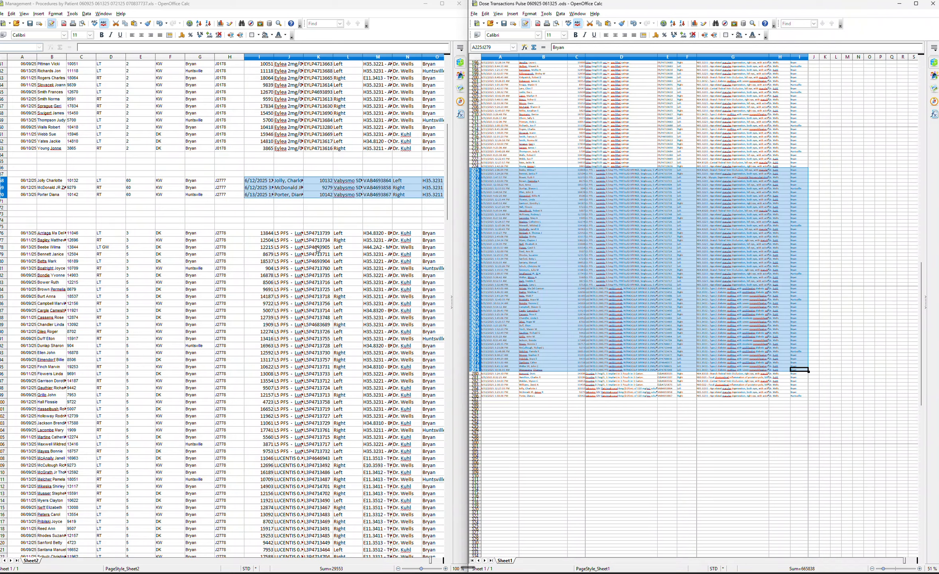
{"action": "left_click", "coordinate": [269, 236]}
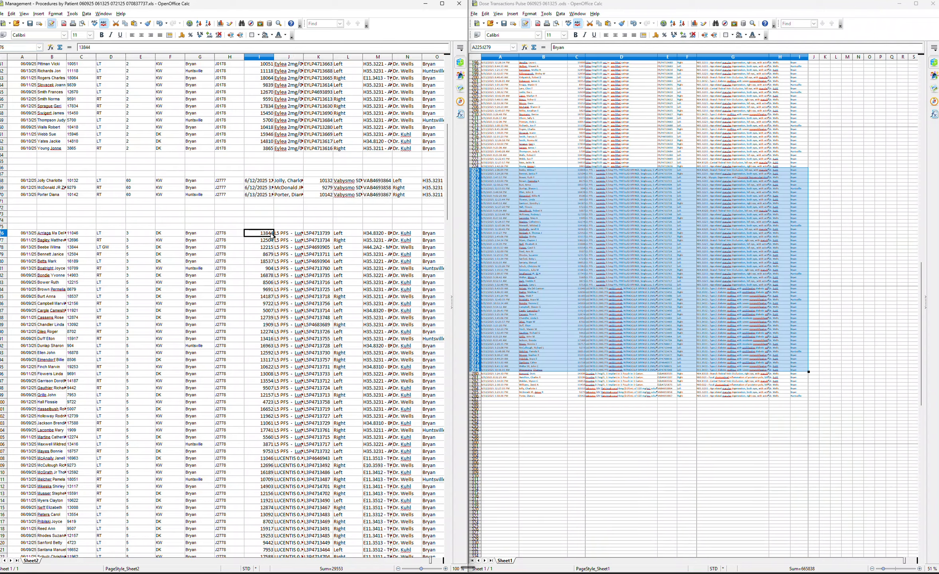
{"action": "key", "text": "ctrl+v"}
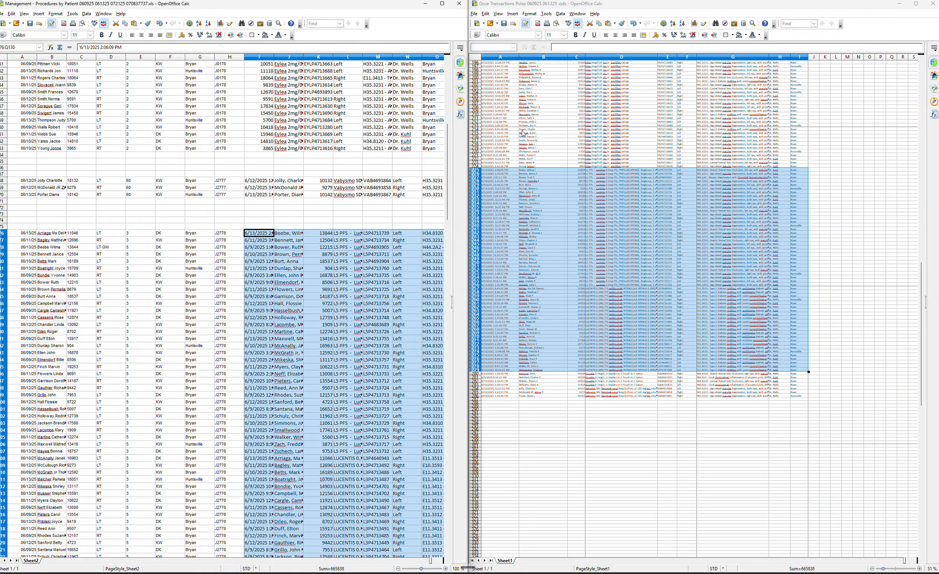
Copy the Eylea dose rows, Treatment Date through Location, into I12 beside the J0178 procedure rows.
{"action": "scroll", "coordinate": [691, 132], "scroll_direction": "up", "scroll_amount": 1}
{"action": "scroll", "coordinate": [691, 132], "scroll_direction": "up", "scroll_amount": 6}
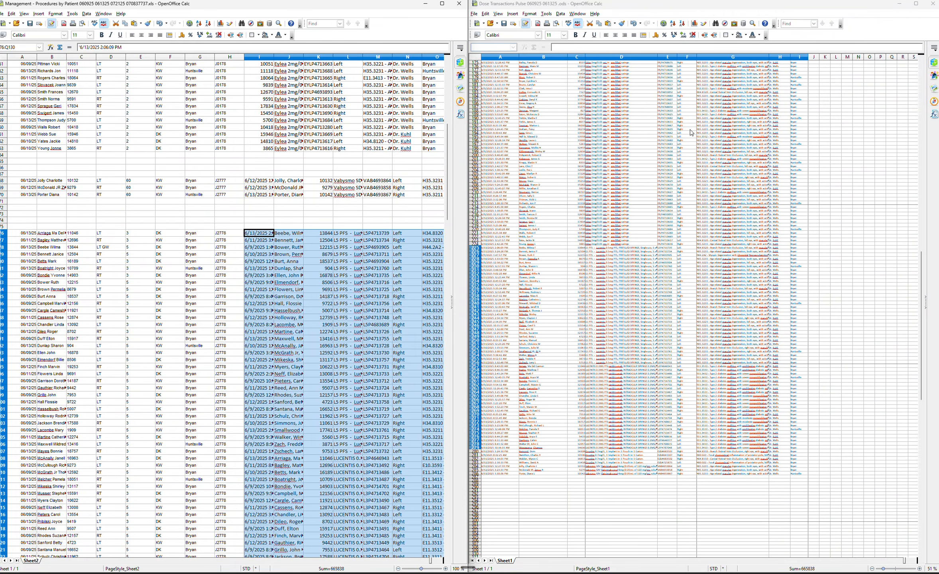
{"action": "scroll", "coordinate": [691, 132], "scroll_direction": "up", "scroll_amount": 3}
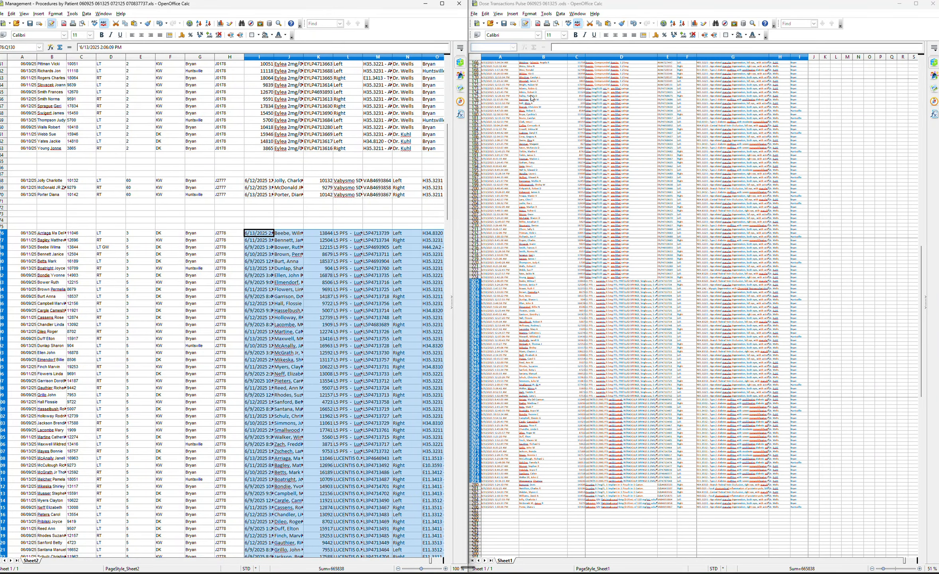
{"action": "left_click", "coordinate": [501, 90]}
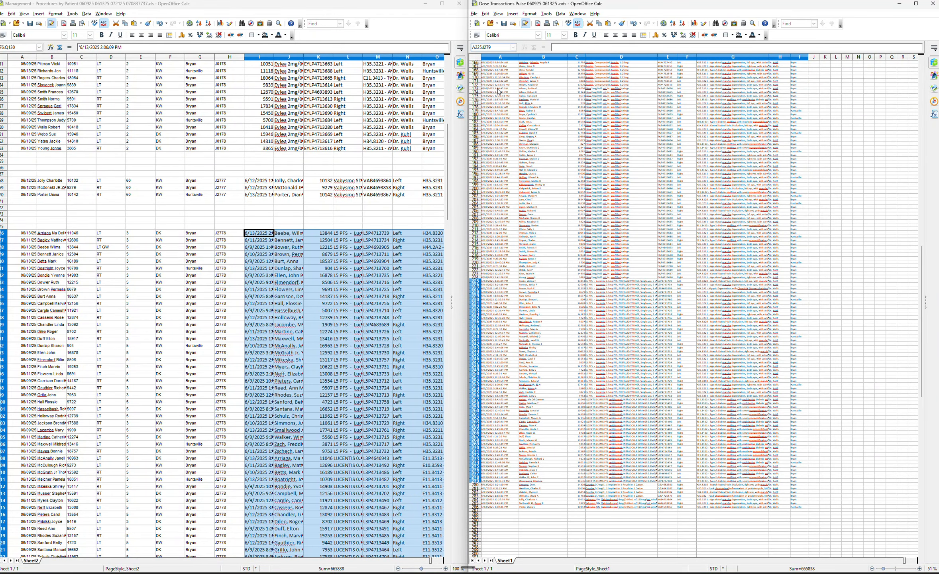
{"action": "left_click_drag", "start_coordinate": [502, 90], "coordinate": [805, 281]}
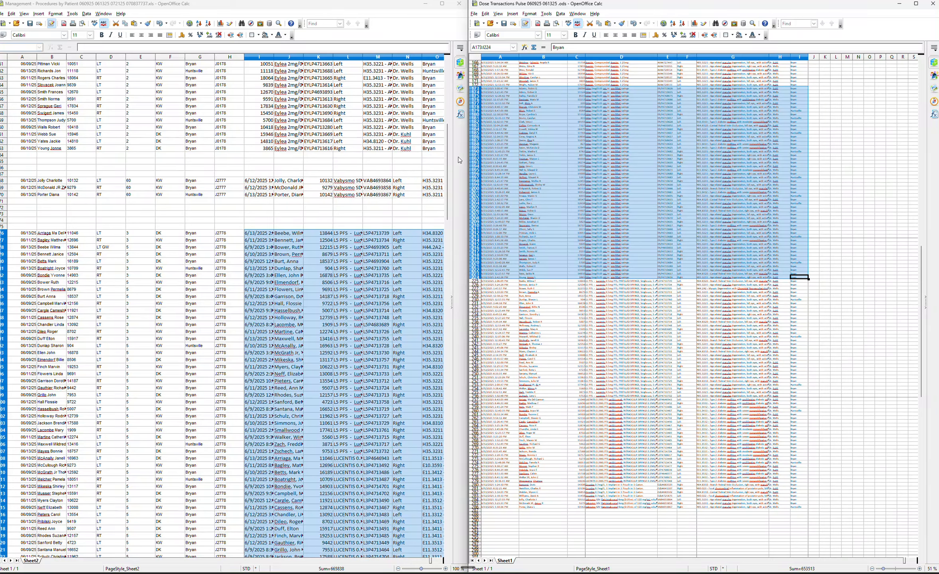
{"action": "left_click_drag", "start_coordinate": [446, 161], "coordinate": [446, 105]}
{"action": "scroll", "coordinate": [442, 103], "scroll_direction": "up", "scroll_amount": 2}
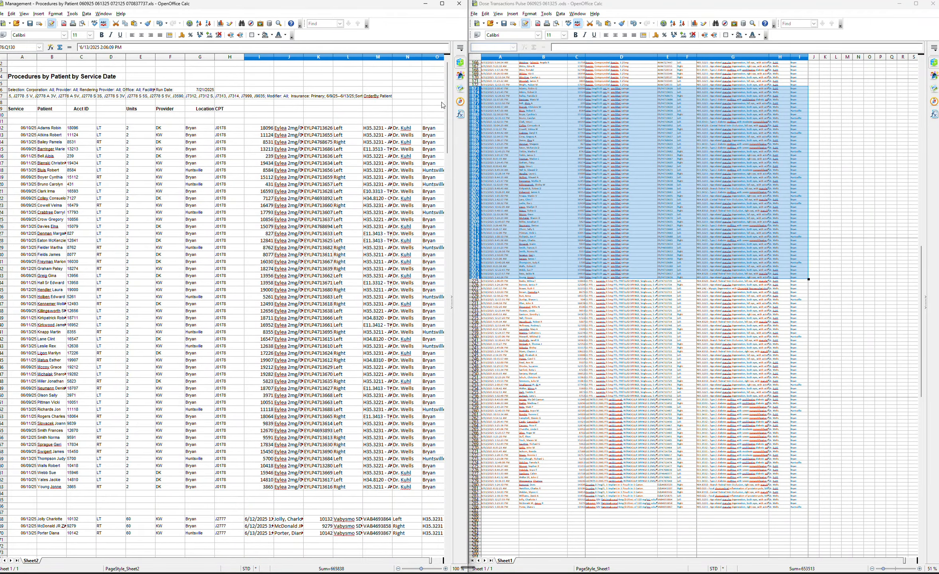
{"action": "left_click", "coordinate": [258, 128]}
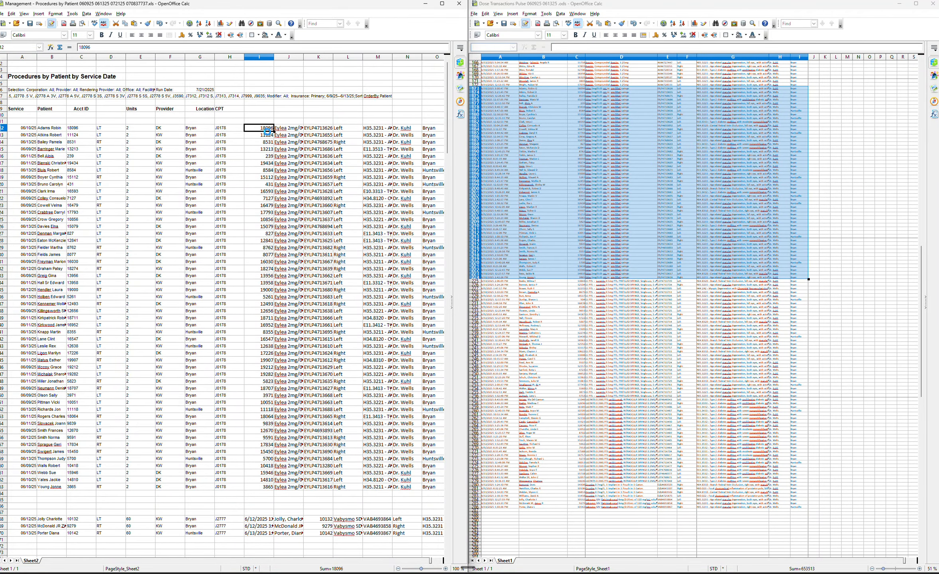
{"action": "key", "text": "ctrl+v"}
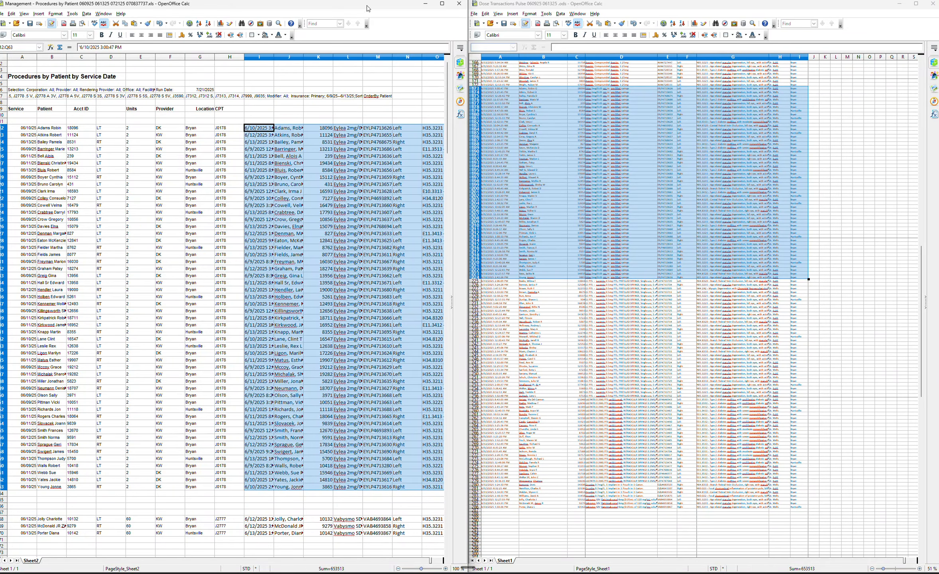
Maximize the Procedures by Patient window and widen column J to show full patient names.
{"action": "left_click_drag", "start_coordinate": [398, 8], "coordinate": [441, 52]}
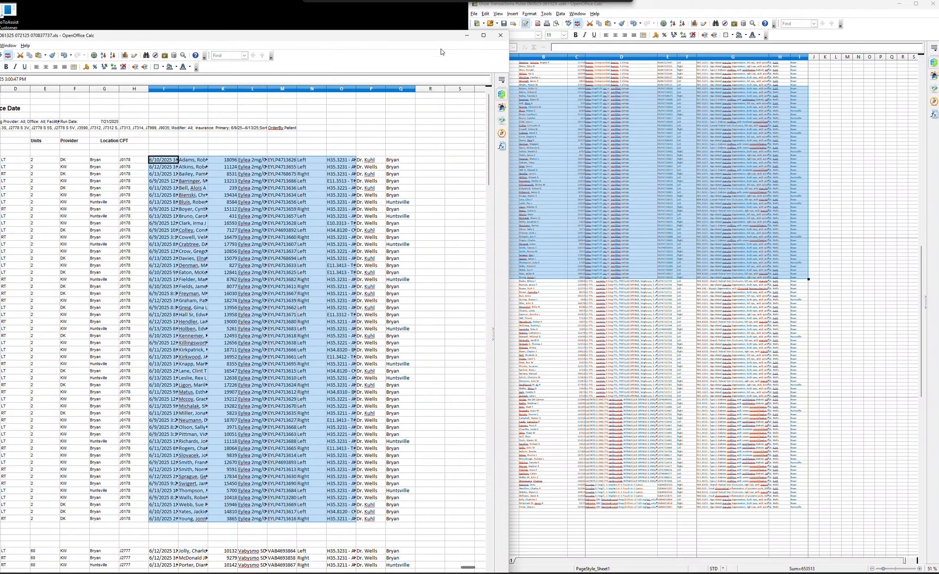
{"action": "left_click", "coordinate": [484, 35]}
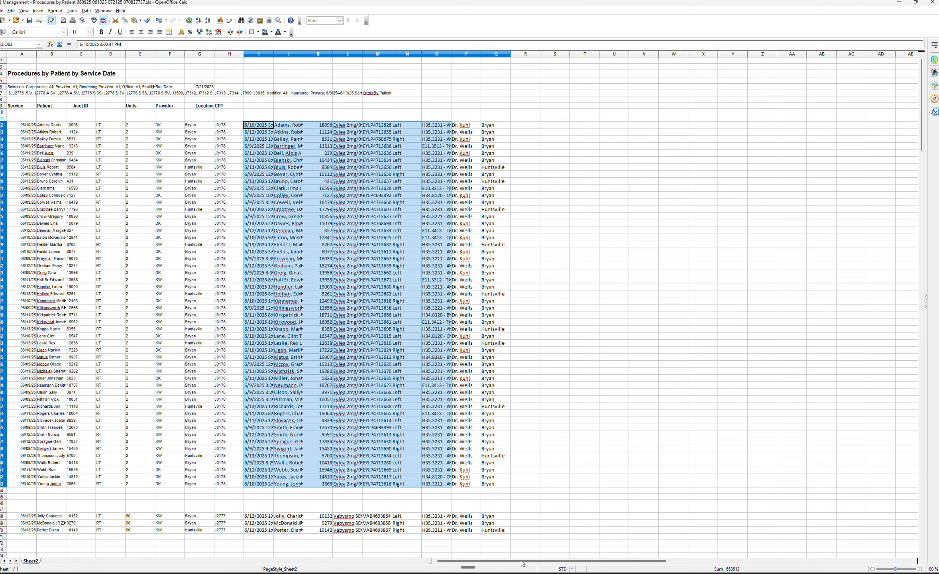
{"action": "left_click", "coordinate": [661, 358]}
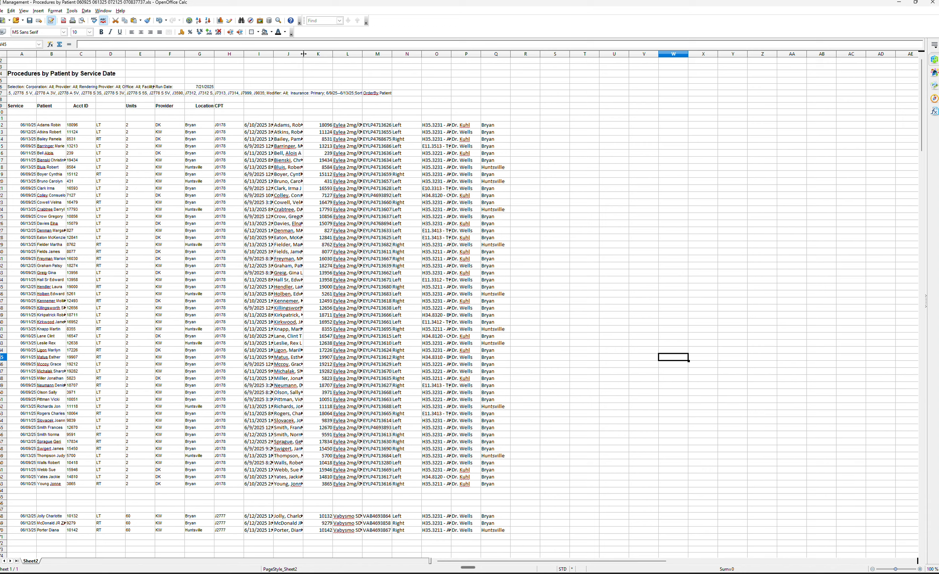
{"action": "left_click_drag", "start_coordinate": [303, 54], "coordinate": [358, 54]}
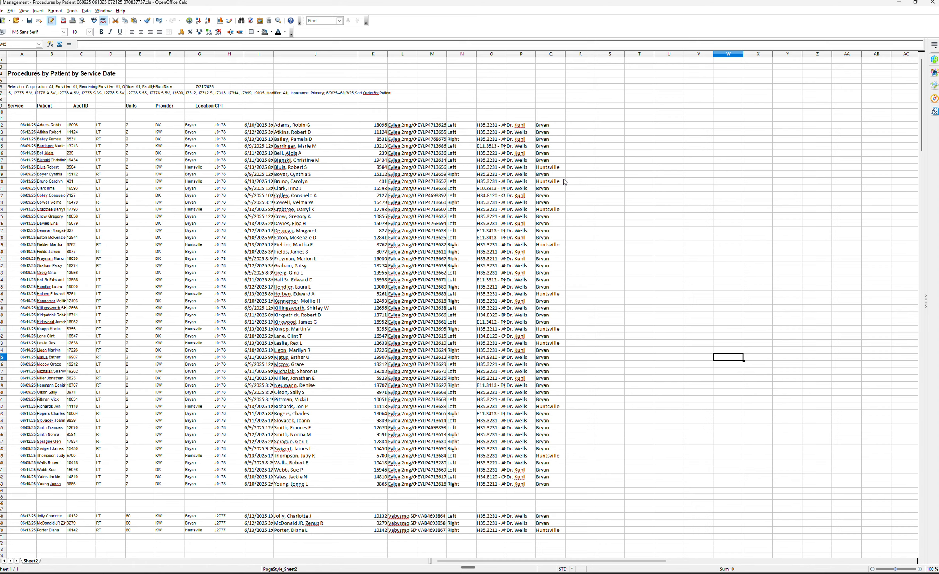
Copy the Ozurdex dose rows, Treatment Date through Location, into column I beside the J7312 procedure rows.
{"action": "scroll", "coordinate": [556, 171], "scroll_direction": "down", "scroll_amount": 16}
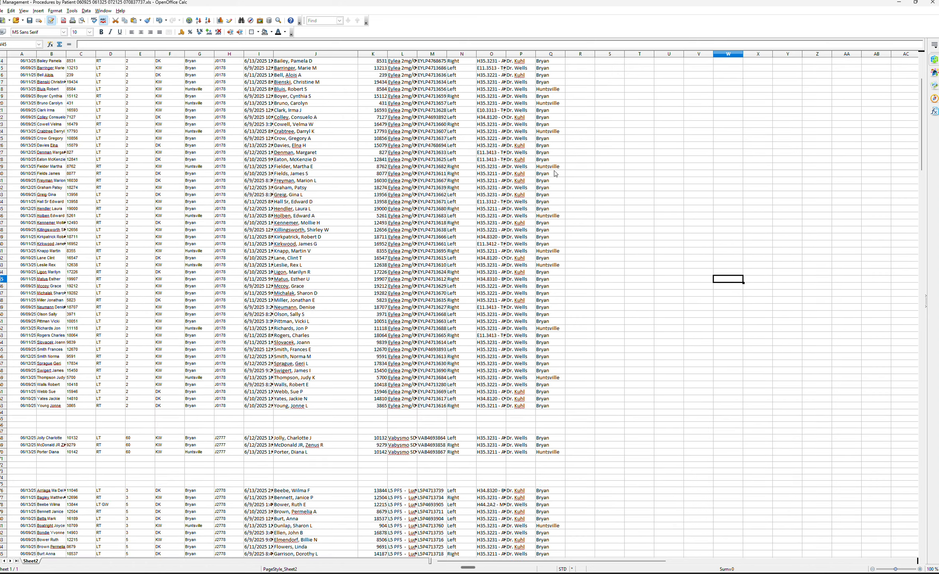
{"action": "scroll", "coordinate": [555, 174], "scroll_direction": "down", "scroll_amount": 8}
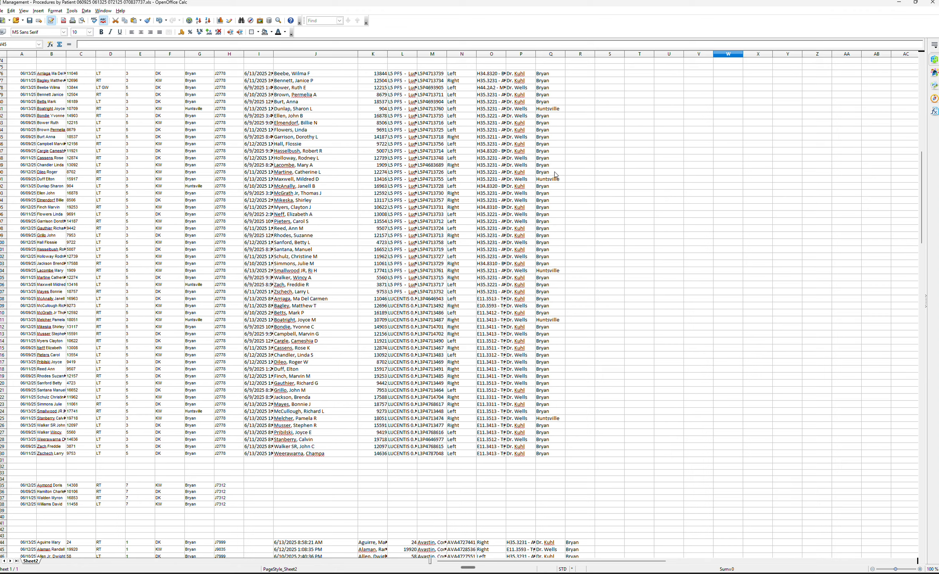
{"action": "scroll", "coordinate": [556, 174], "scroll_direction": "up", "scroll_amount": 2}
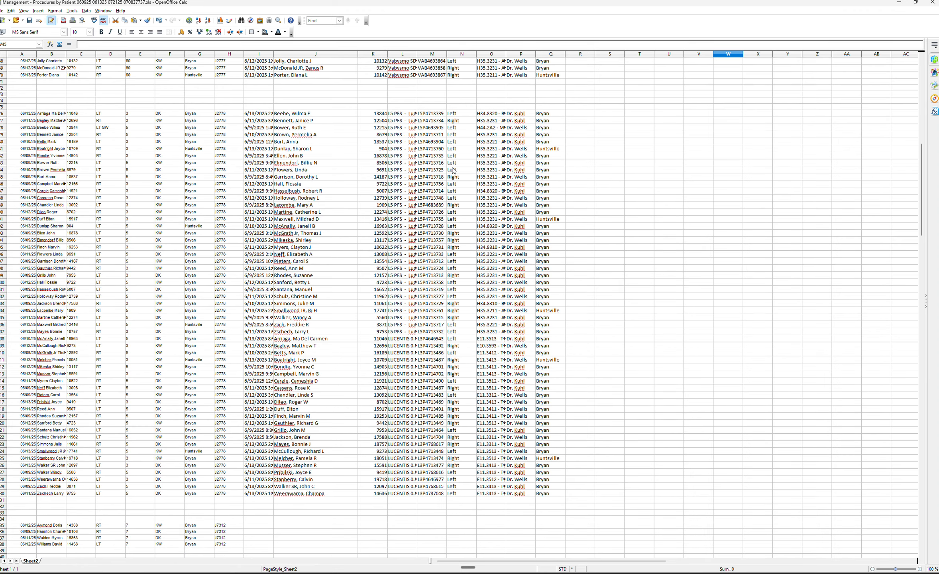
{"action": "scroll", "coordinate": [310, 198], "scroll_direction": "down", "scroll_amount": 5}
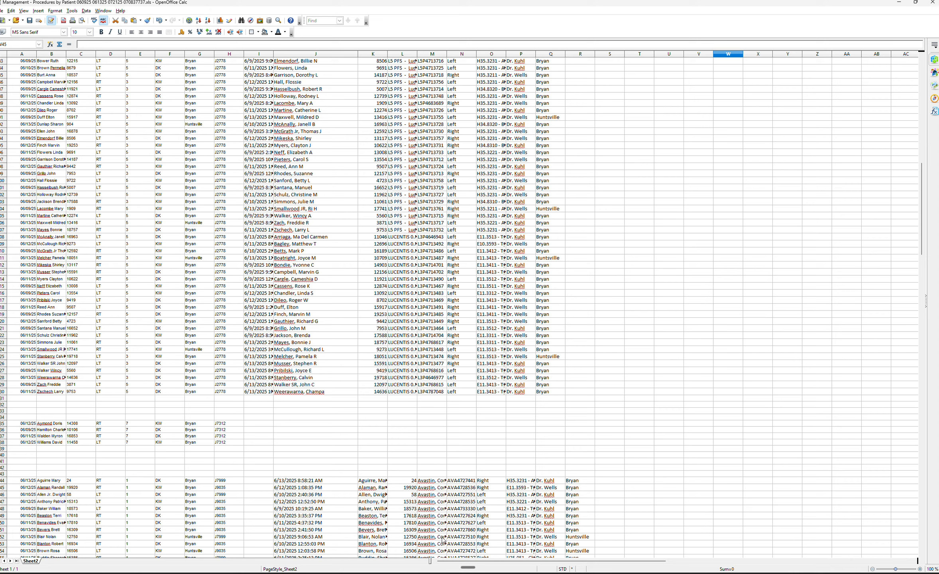
{"action": "mouse_move", "coordinate": [602, 570]}
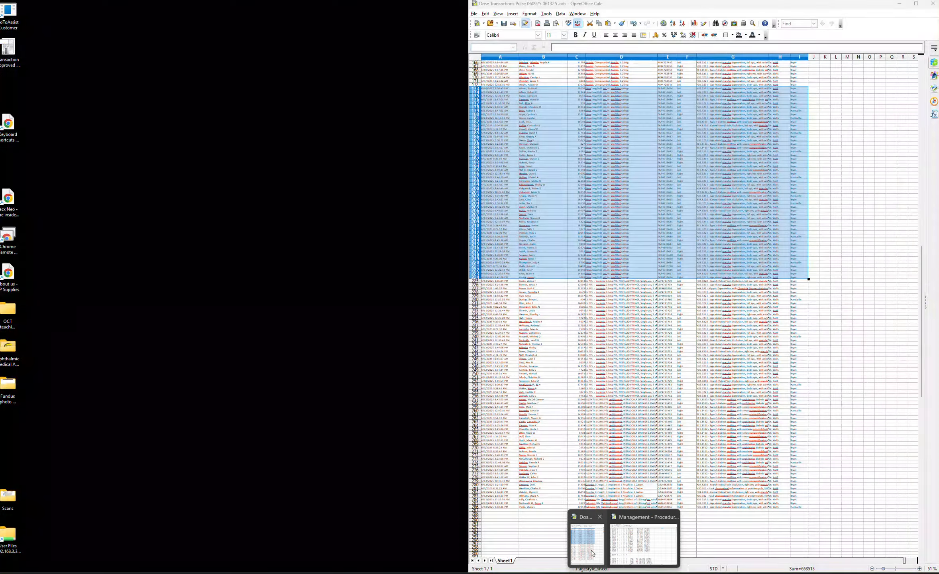
{"action": "left_click", "coordinate": [588, 545]}
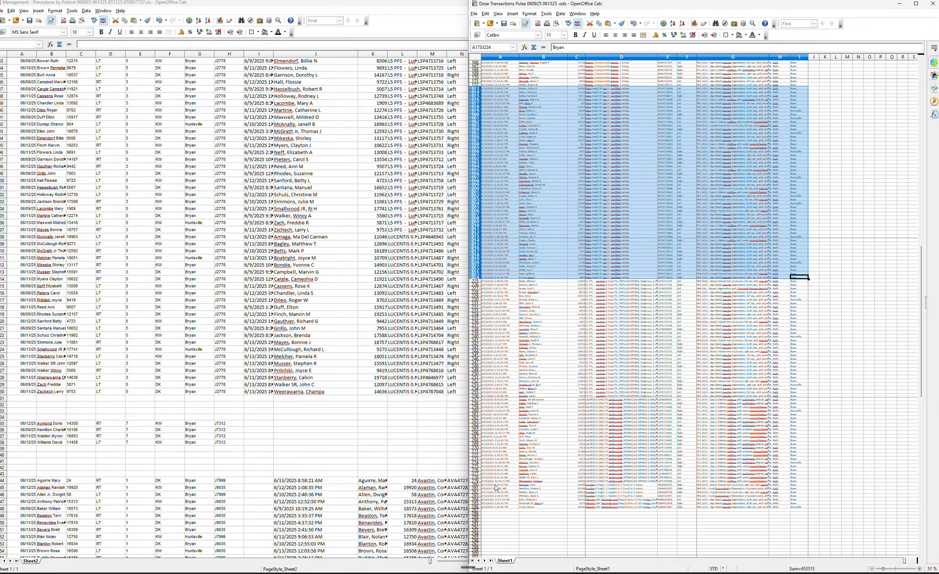
{"action": "left_click_drag", "start_coordinate": [496, 486], "coordinate": [798, 499]}
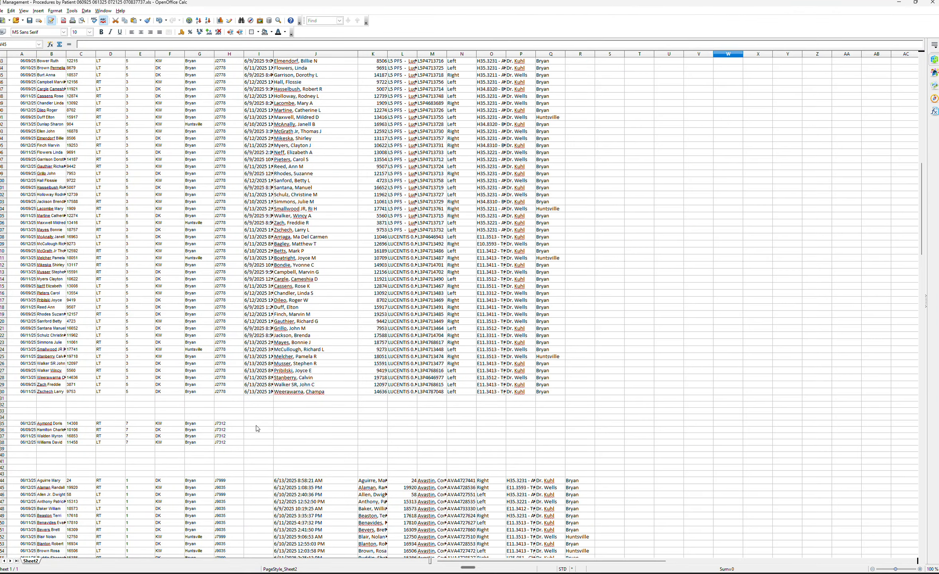
{"action": "left_click", "coordinate": [252, 423]}
{"action": "key", "text": "ctrl+v"}
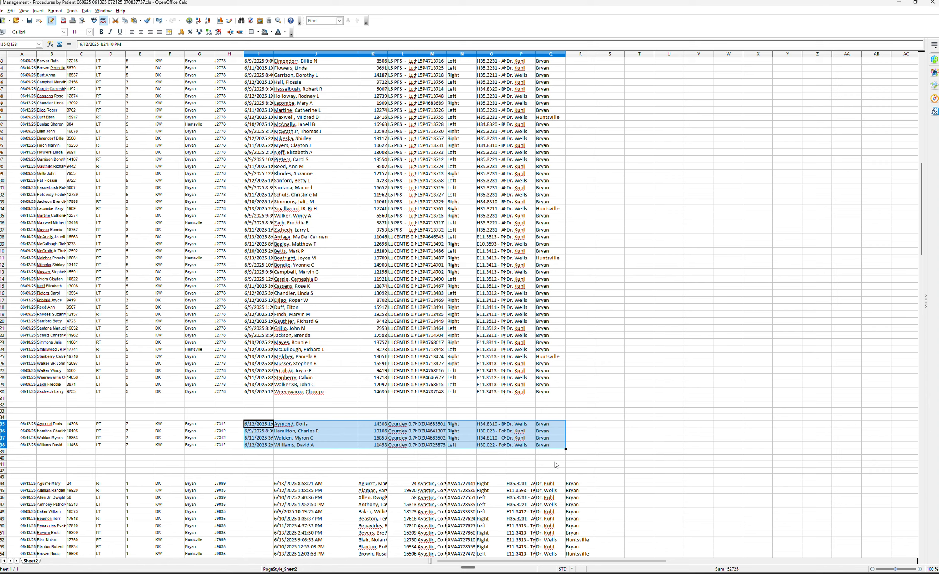
Move the Avastin dose rows one column left so they start in column I beside the J7999/J9035 procedure rows.
{"action": "left_click", "coordinate": [605, 470]}
{"action": "scroll", "coordinate": [614, 472], "scroll_direction": "down", "scroll_amount": 5}
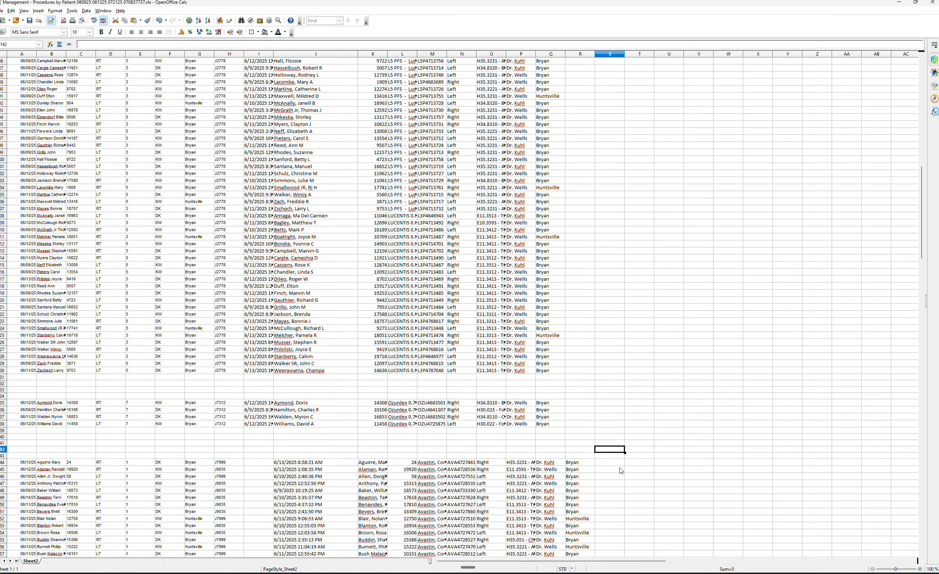
{"action": "scroll", "coordinate": [619, 467], "scroll_direction": "down", "scroll_amount": 3}
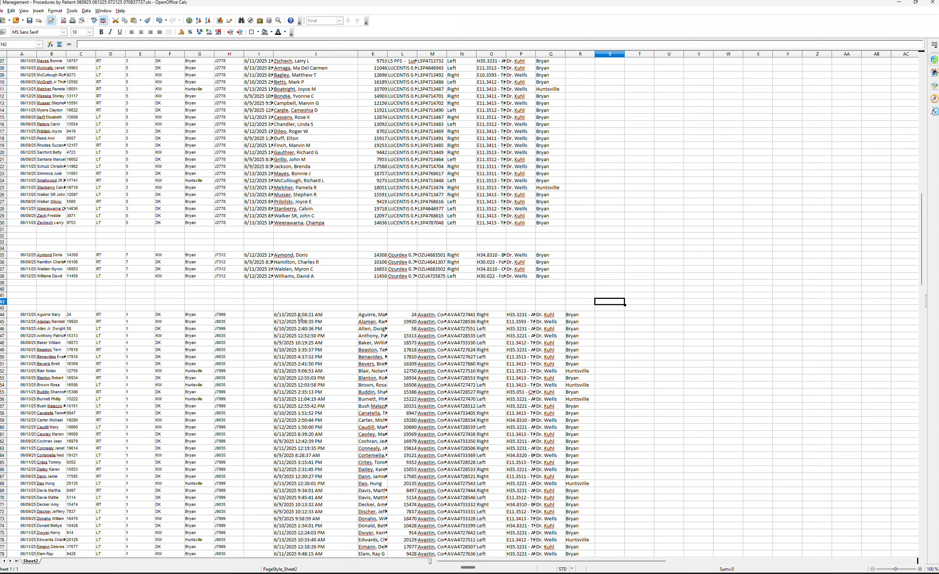
{"action": "left_click_drag", "start_coordinate": [300, 317], "coordinate": [581, 313]}
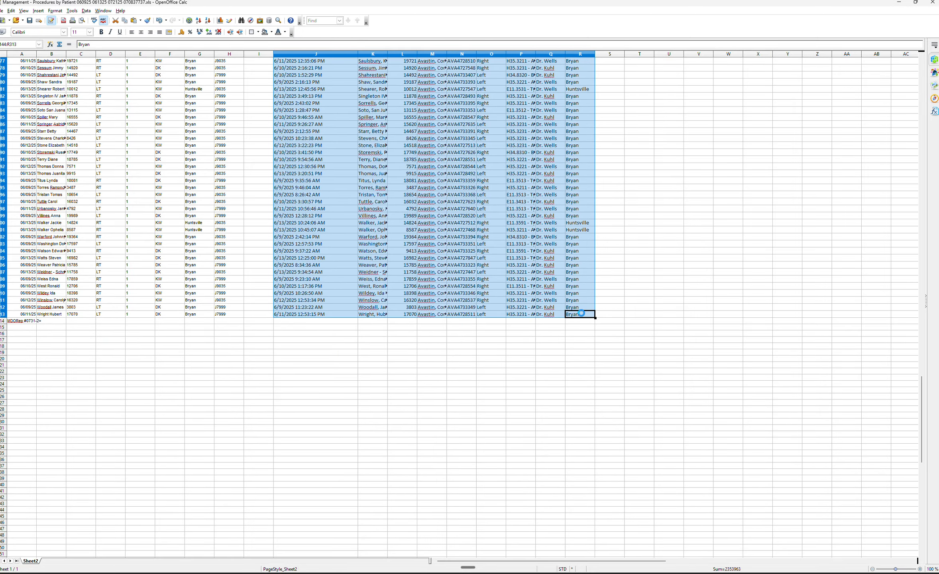
{"action": "key", "text": "Delete"}
{"action": "left_click_drag", "start_coordinate": [922, 386], "coordinate": [922, 221]}
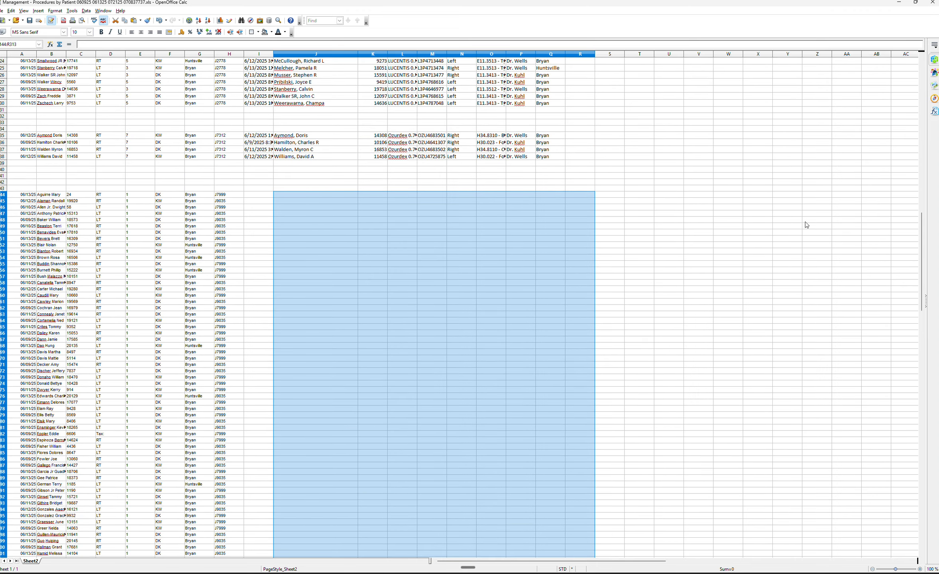
{"action": "left_click", "coordinate": [257, 195]}
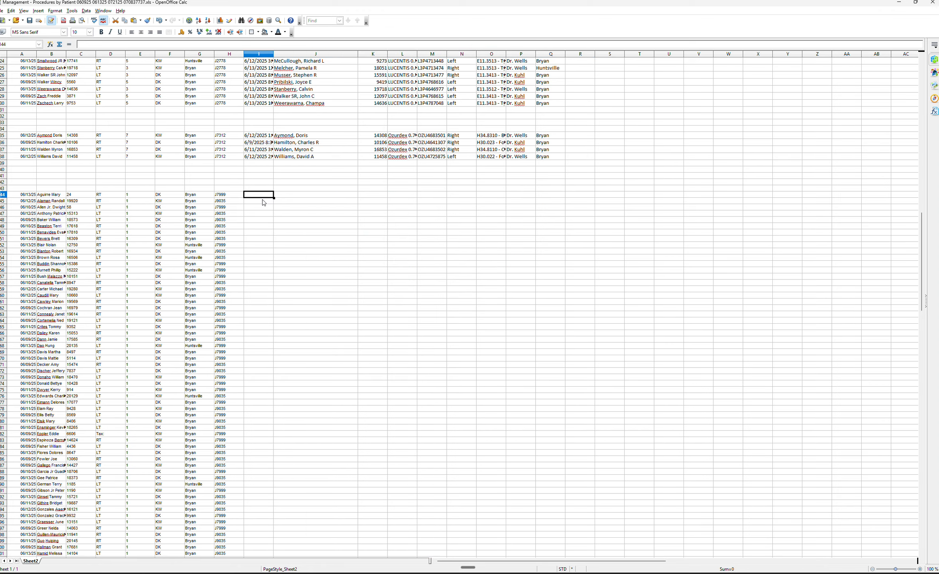
{"action": "key", "text": "ctrl+v"}
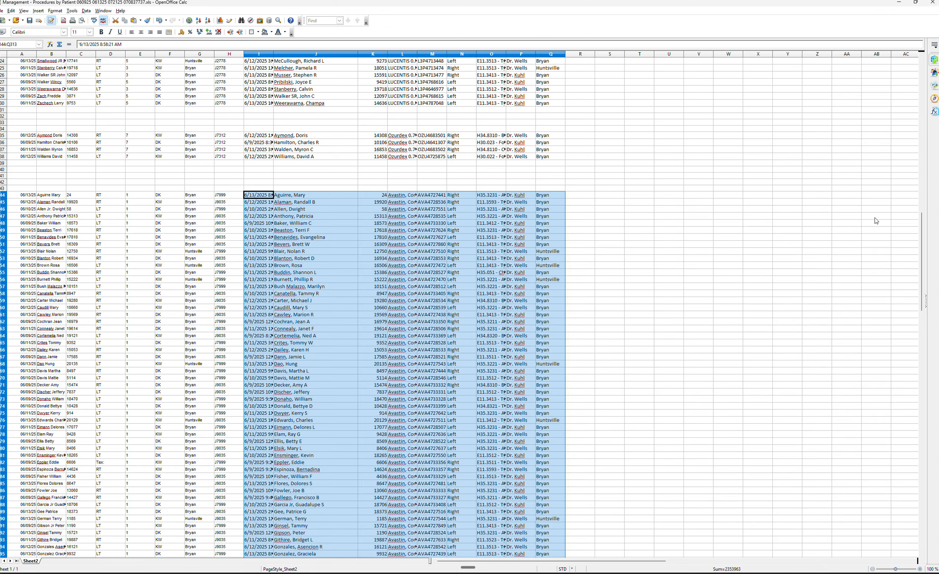
Sort the J2778 block's dose rows, columns I through Q, in ascending order to match the procedure patients.
{"action": "left_click_drag", "start_coordinate": [922, 229], "coordinate": [929, 162]}
{"action": "left_click", "coordinate": [271, 93]}
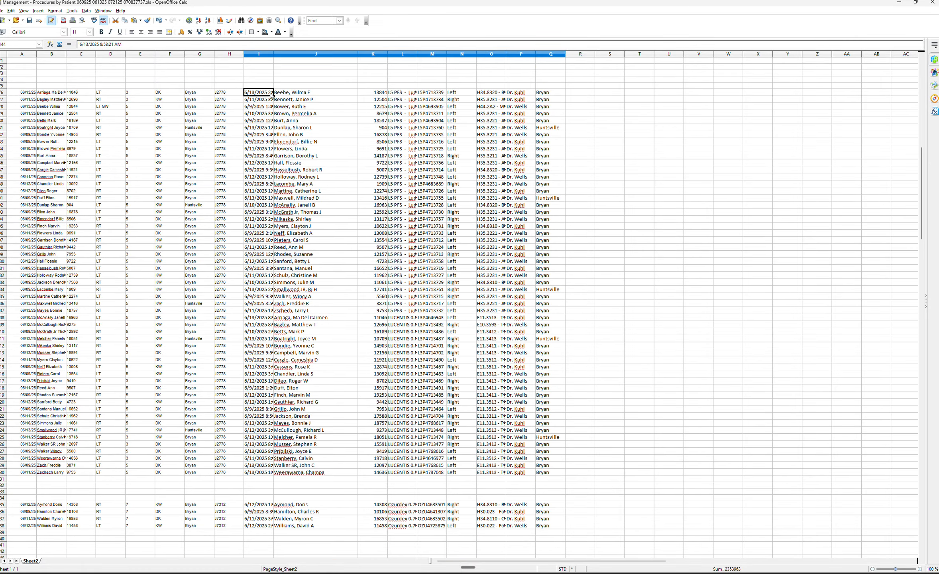
{"action": "left_click_drag", "start_coordinate": [273, 94], "coordinate": [557, 476]}
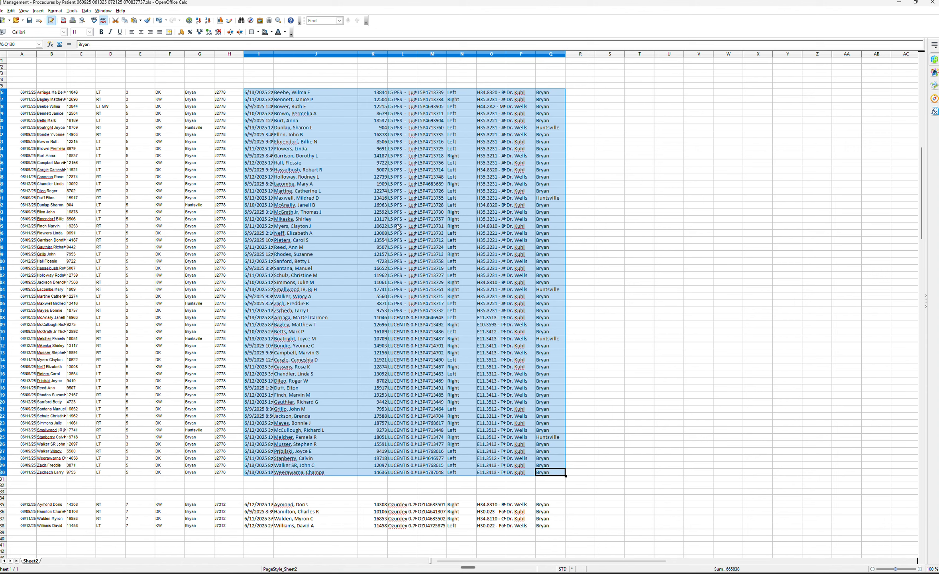
{"action": "left_click", "coordinate": [85, 11]}
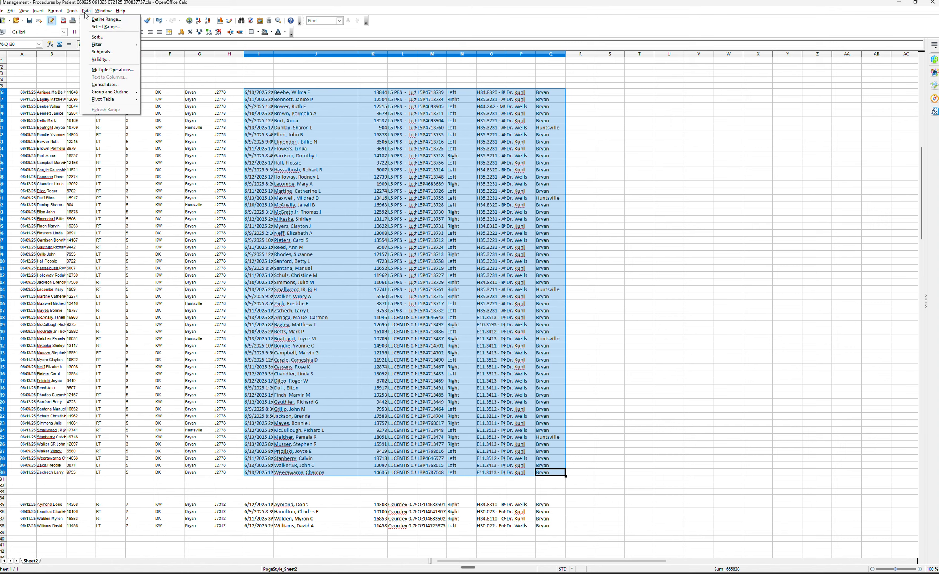
{"action": "left_click", "coordinate": [99, 37]}
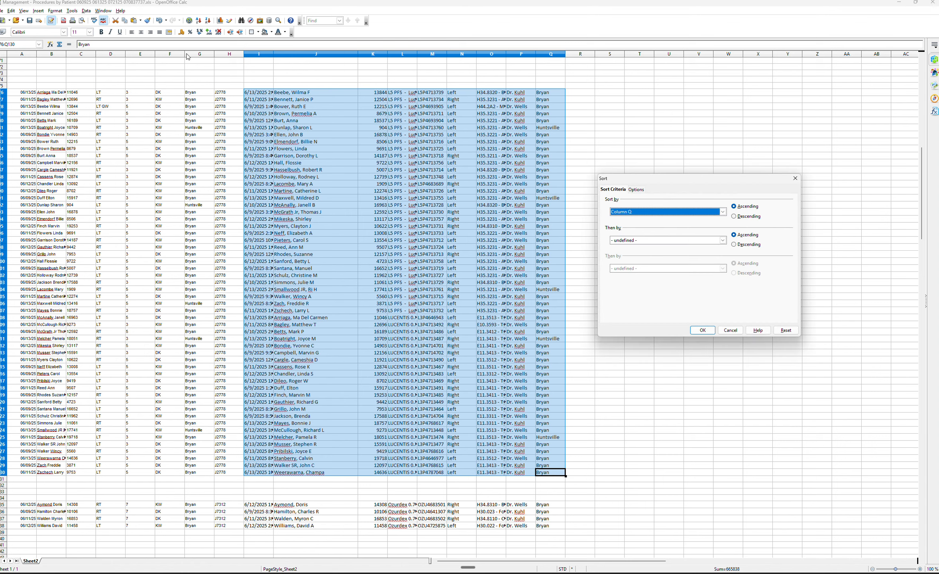
{"action": "left_click", "coordinate": [722, 211]}
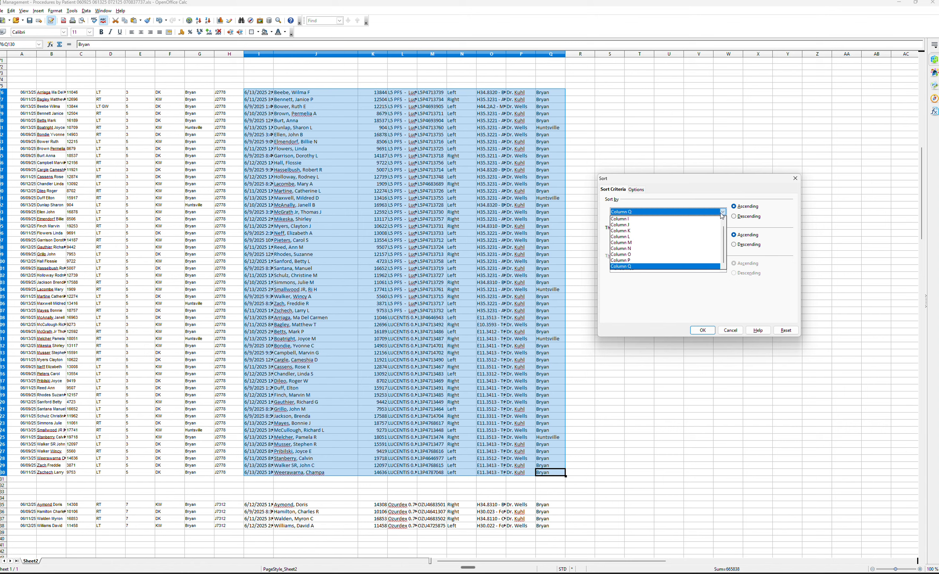
{"action": "left_click", "coordinate": [705, 225]}
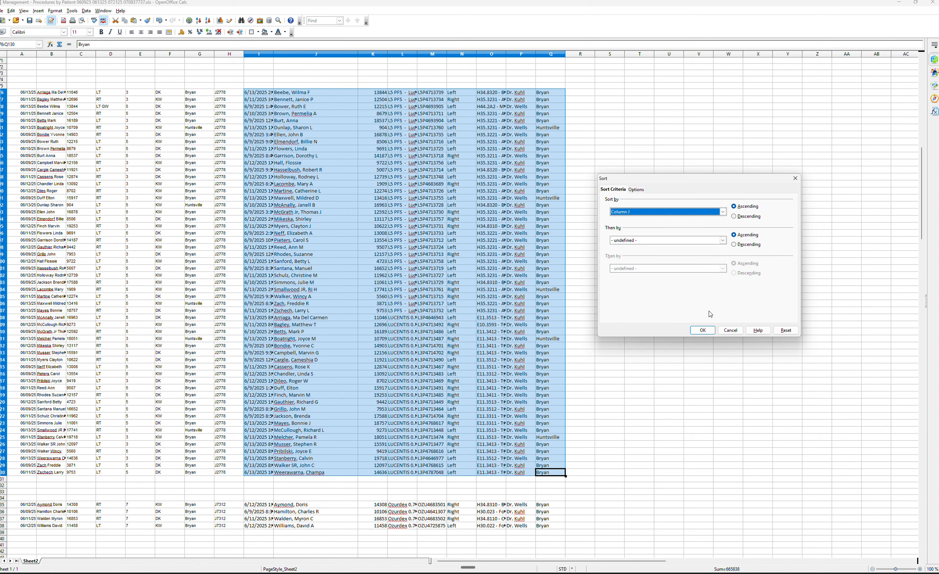
{"action": "left_click", "coordinate": [702, 330]}
{"action": "left_click", "coordinate": [725, 246]}
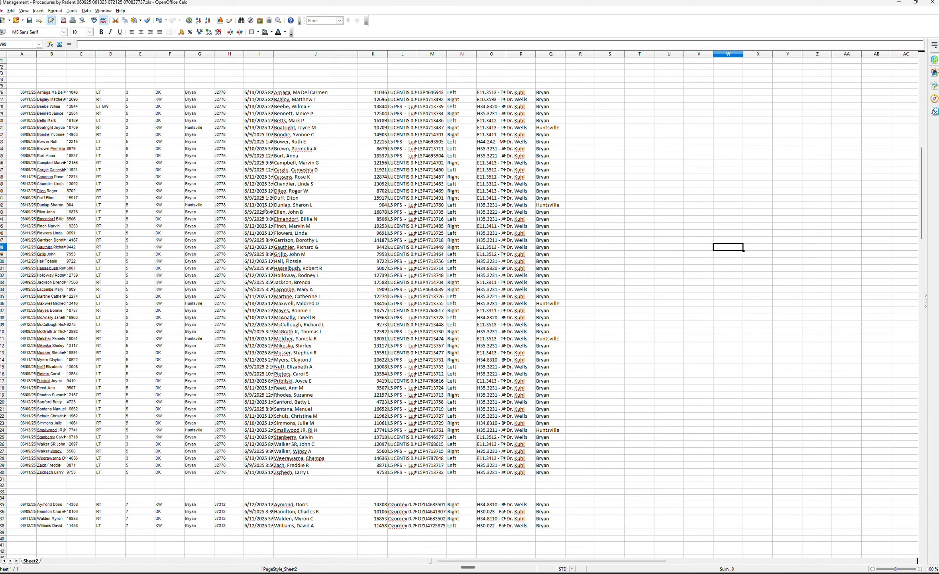
Hide columns E through M of the Procedures by Patient sheet.
{"action": "scroll", "coordinate": [350, 230], "scroll_direction": "up", "scroll_amount": 20}
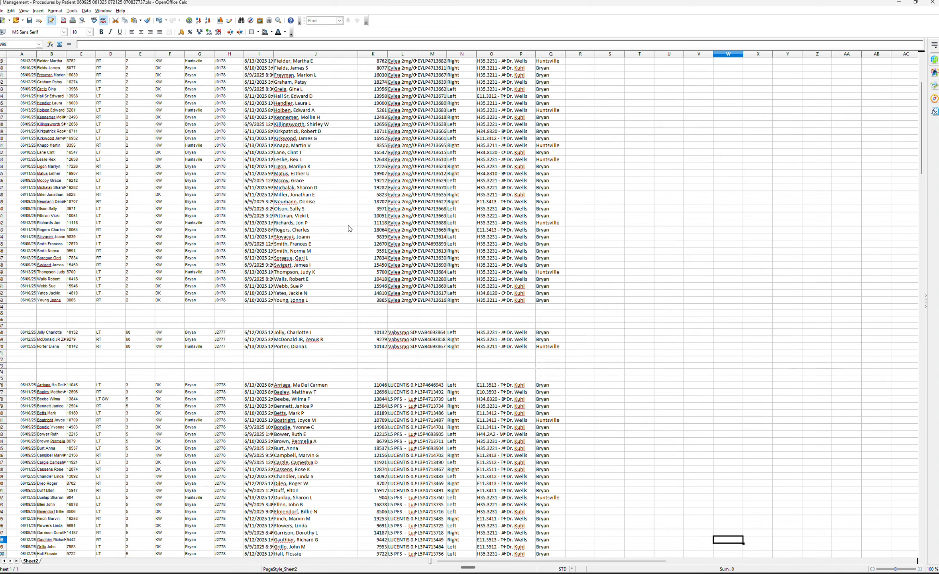
{"action": "scroll", "coordinate": [350, 228], "scroll_direction": "up", "scroll_amount": 2}
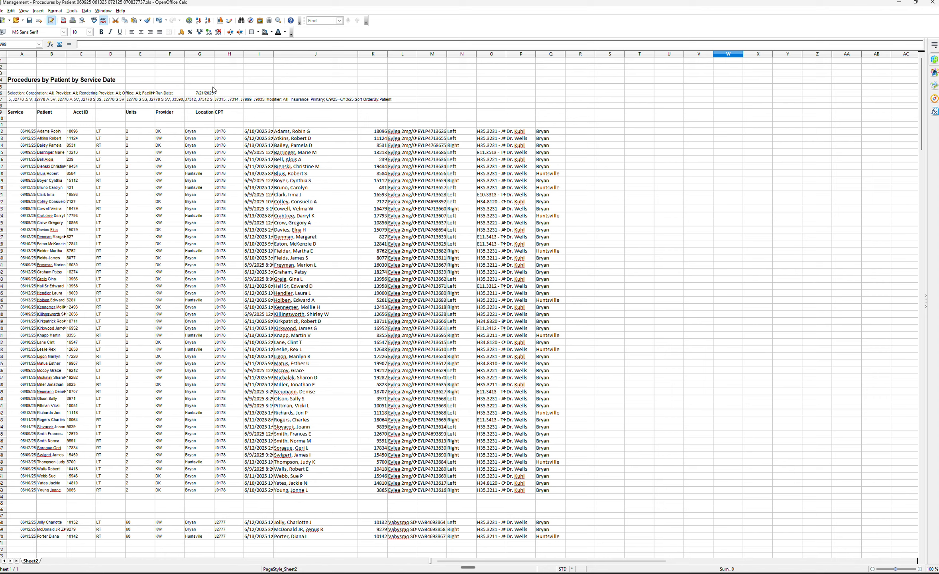
{"action": "left_click_drag", "start_coordinate": [144, 57], "coordinate": [430, 79]}
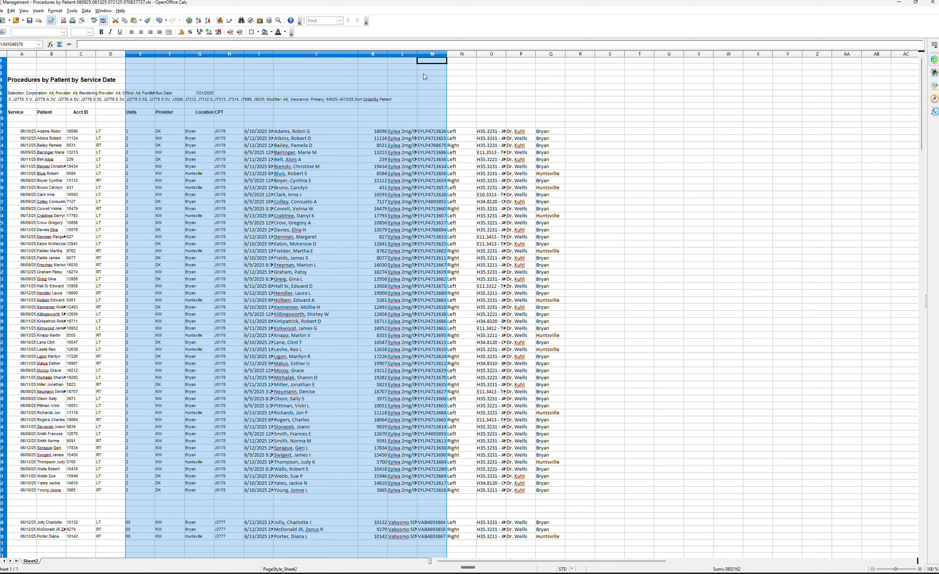
{"action": "right_click", "coordinate": [402, 53]}
{"action": "left_click", "coordinate": [436, 116]}
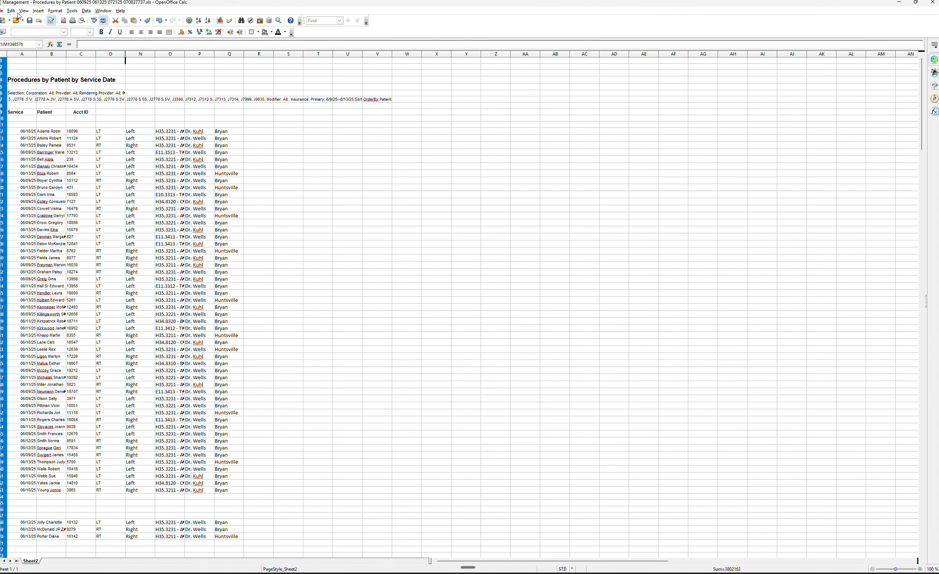
Use Find & Replace to replace every "Right" with "RT" throughout the sheet.
{"action": "left_click", "coordinate": [1, 12]}
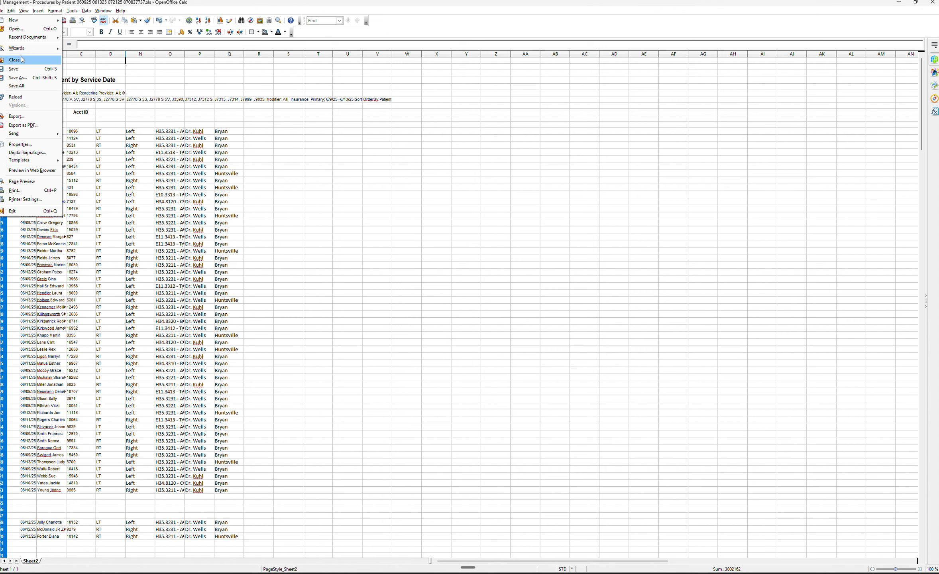
{"action": "left_click", "coordinate": [22, 61]}
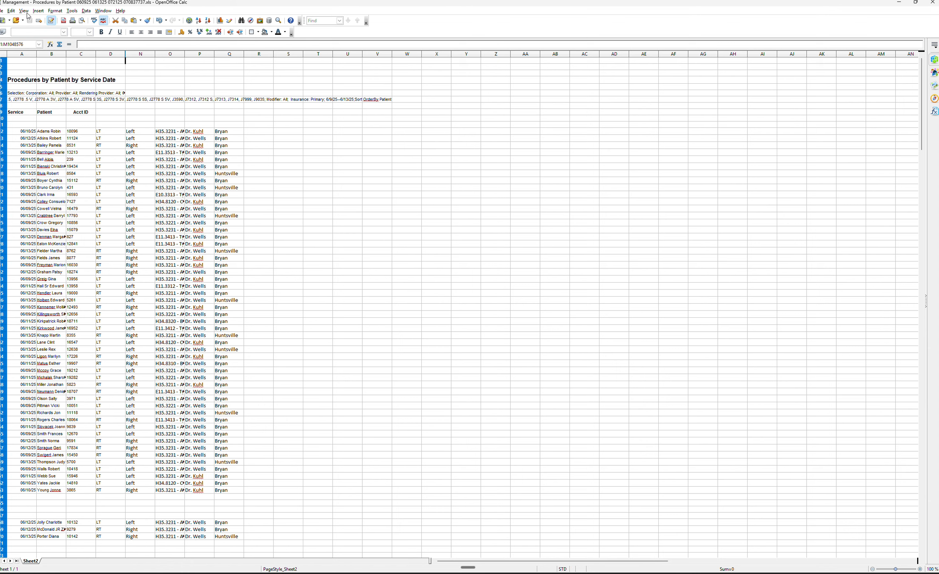
{"action": "left_click", "coordinate": [11, 10]}
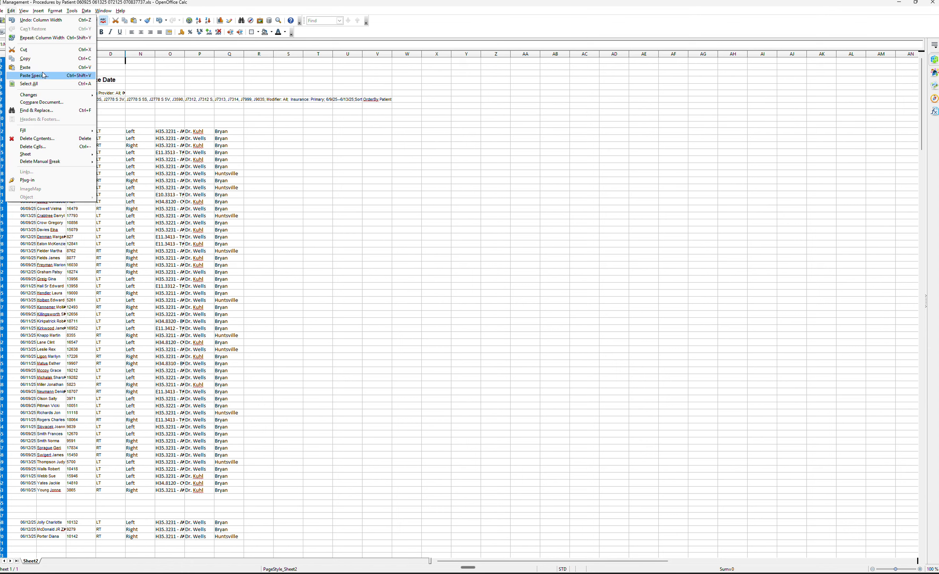
{"action": "left_click", "coordinate": [50, 113]}
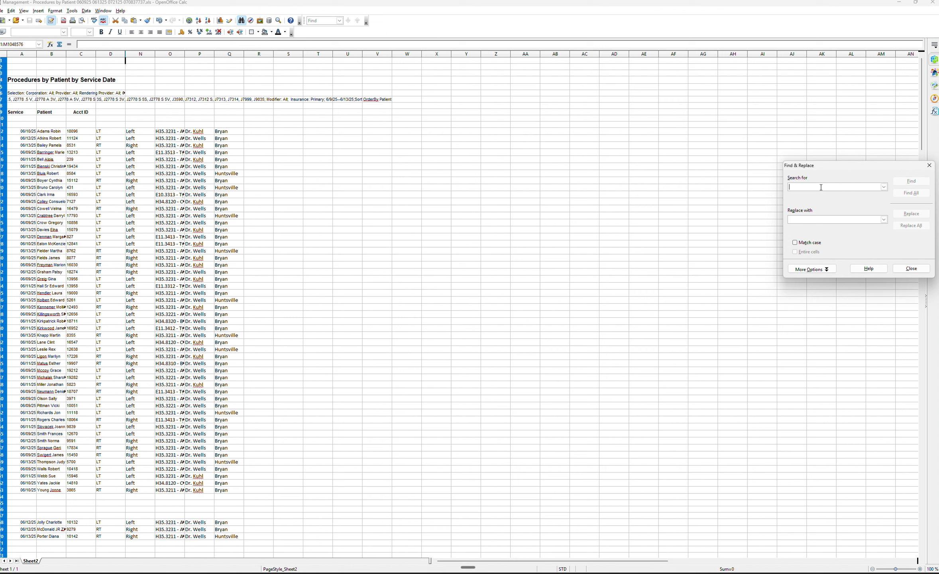
{"action": "type", "text": "Right"}
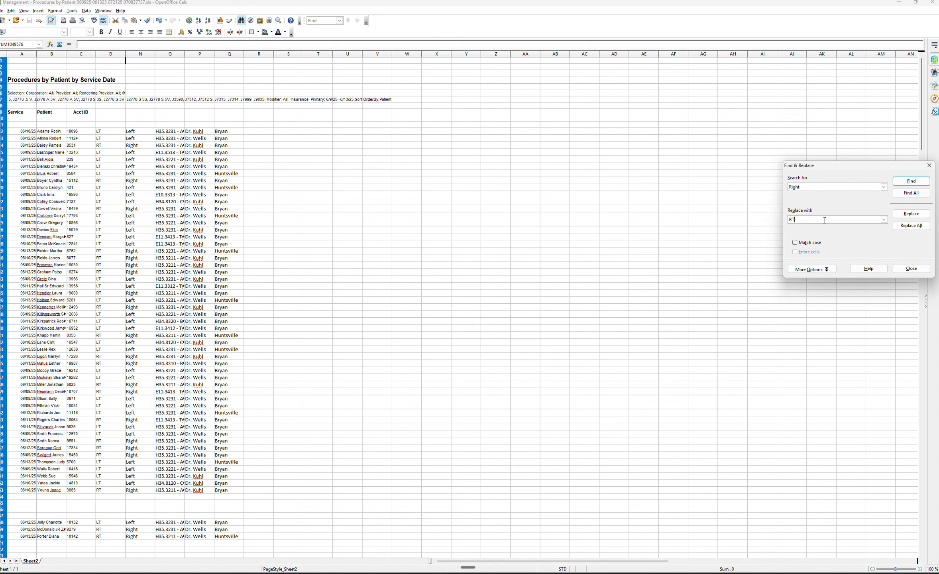
{"action": "left_click", "coordinate": [911, 226]}
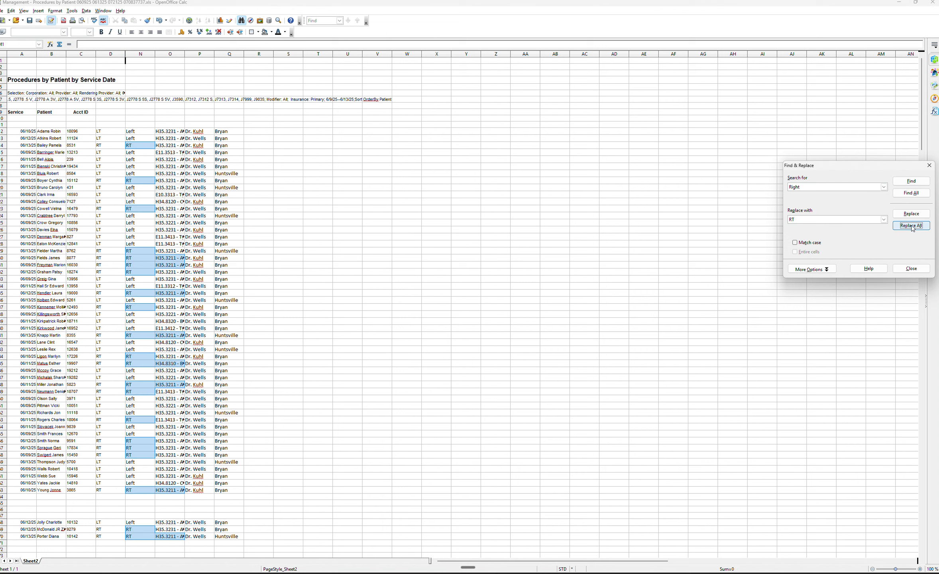
Search the whole sheet for all cells containing "RT" with an empty replacement.
{"action": "double_click", "coordinate": [794, 187]}
{"action": "double_click", "coordinate": [803, 219]}
{"action": "left_click", "coordinate": [911, 193]}
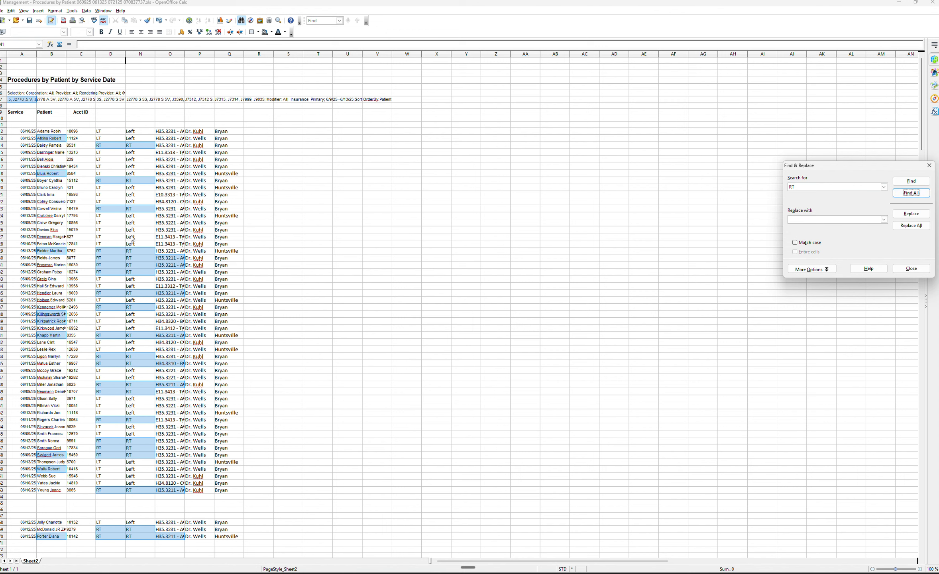
Scroll through the sheet reviewing the highlighted RT matches, then close Find & Replace.
{"action": "scroll", "coordinate": [129, 270], "scroll_direction": "down", "scroll_amount": 9}
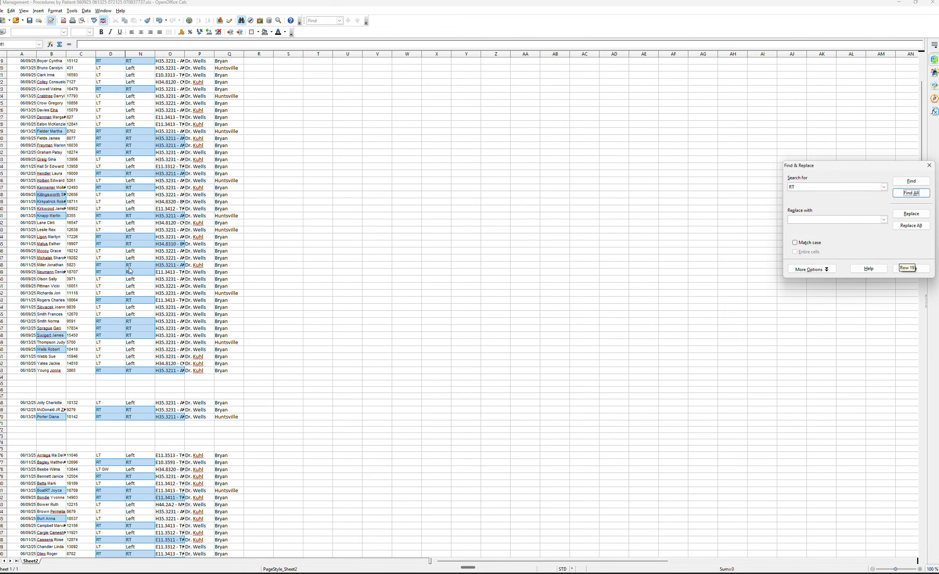
{"action": "scroll", "coordinate": [130, 271], "scroll_direction": "down", "scroll_amount": 10}
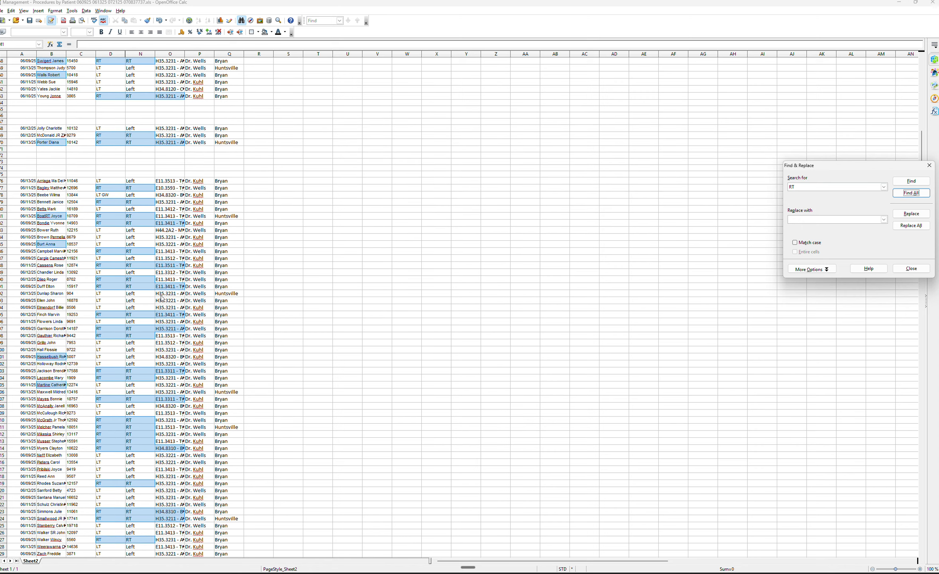
{"action": "scroll", "coordinate": [152, 300], "scroll_direction": "down", "scroll_amount": 3}
{"action": "scroll", "coordinate": [152, 300], "scroll_direction": "down", "scroll_amount": 1}
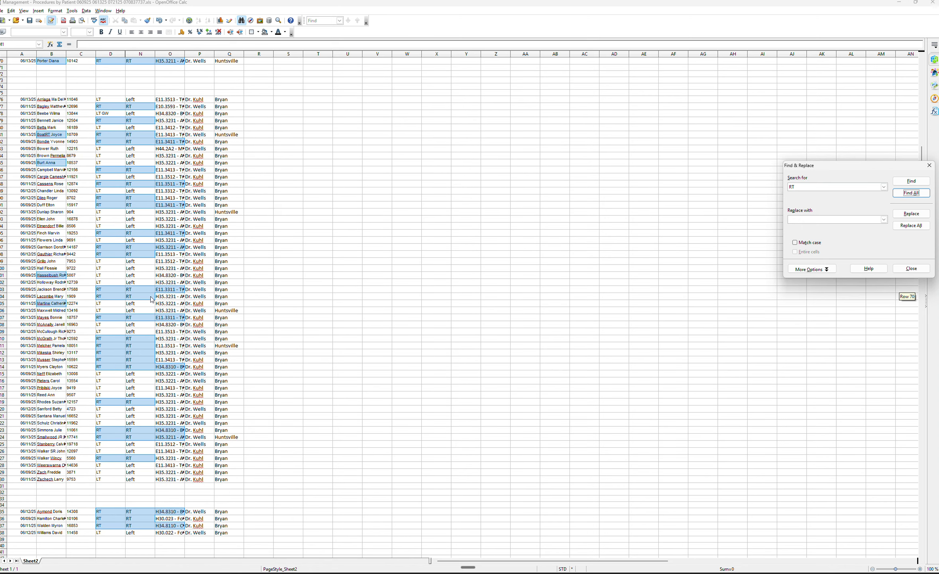
{"action": "scroll", "coordinate": [152, 300], "scroll_direction": "down", "scroll_amount": 7}
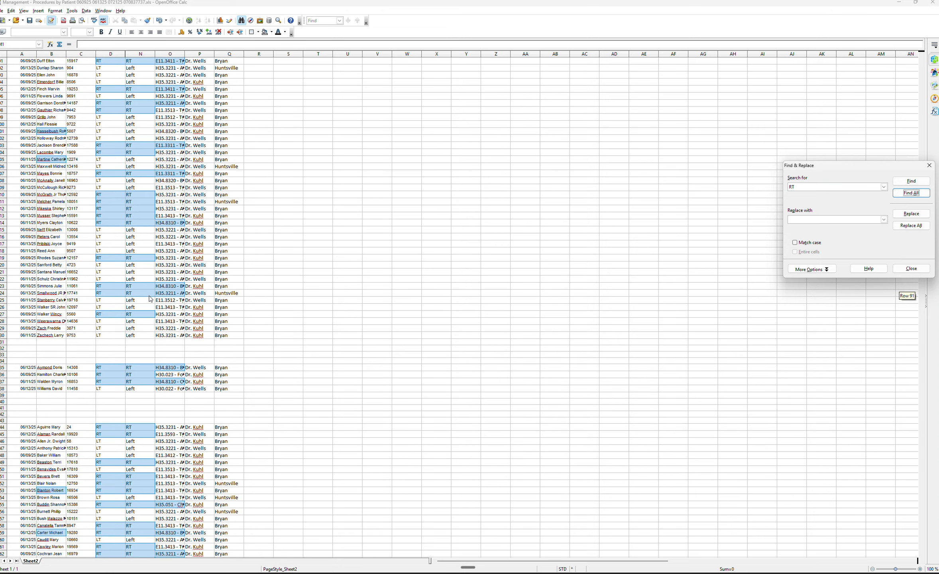
{"action": "scroll", "coordinate": [149, 299], "scroll_direction": "down", "scroll_amount": 7}
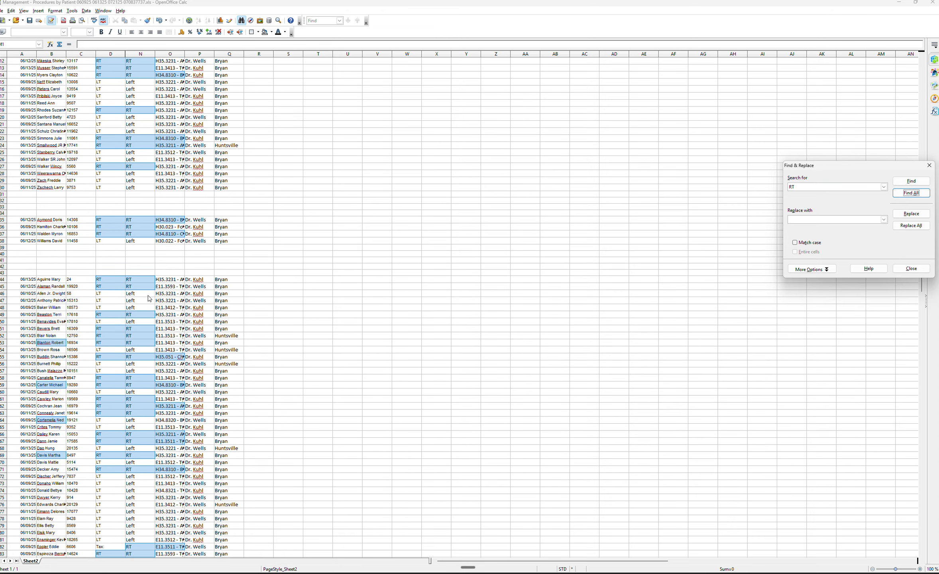
{"action": "scroll", "coordinate": [149, 298], "scroll_direction": "down", "scroll_amount": 5}
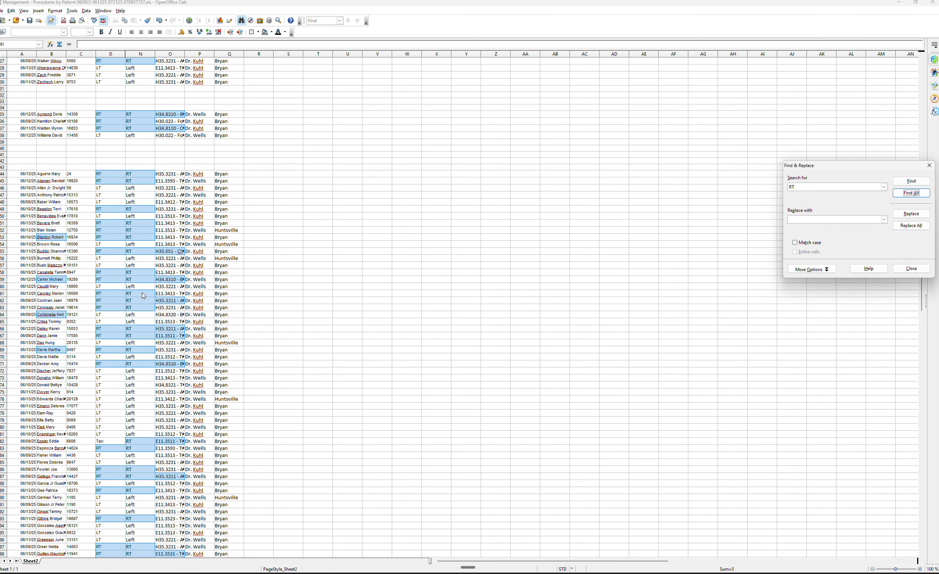
{"action": "scroll", "coordinate": [143, 293], "scroll_direction": "down", "scroll_amount": 1}
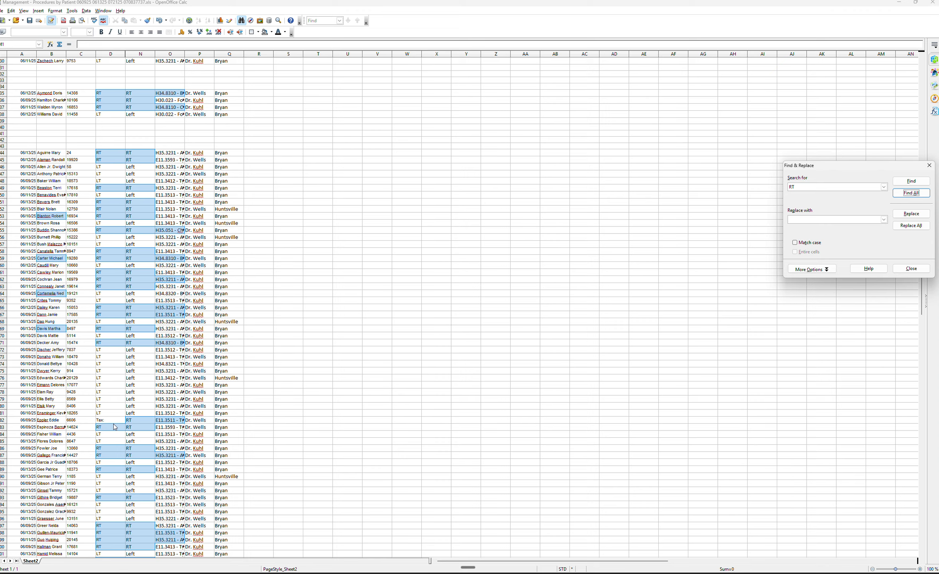
{"action": "scroll", "coordinate": [115, 427], "scroll_direction": "down", "scroll_amount": 3}
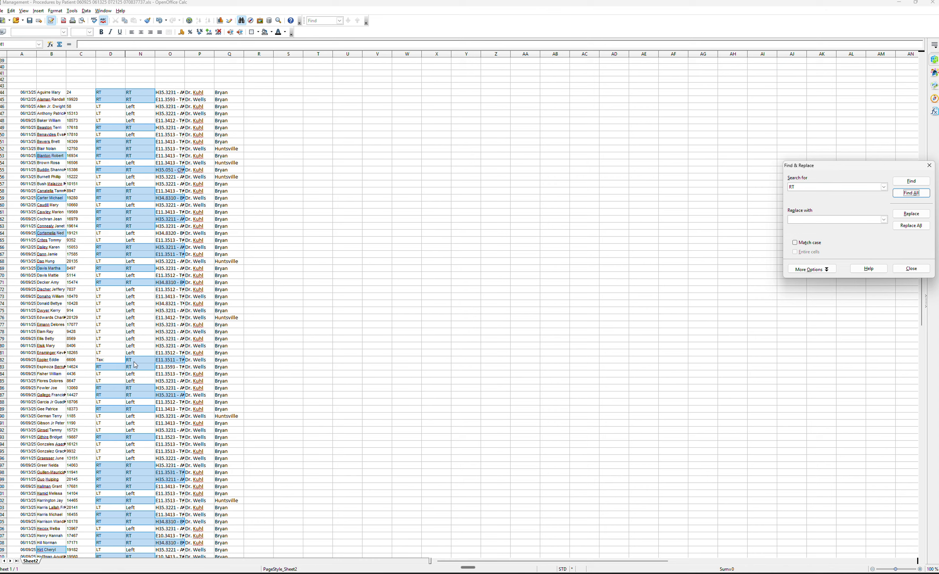
{"action": "scroll", "coordinate": [135, 364], "scroll_direction": "down", "scroll_amount": 5}
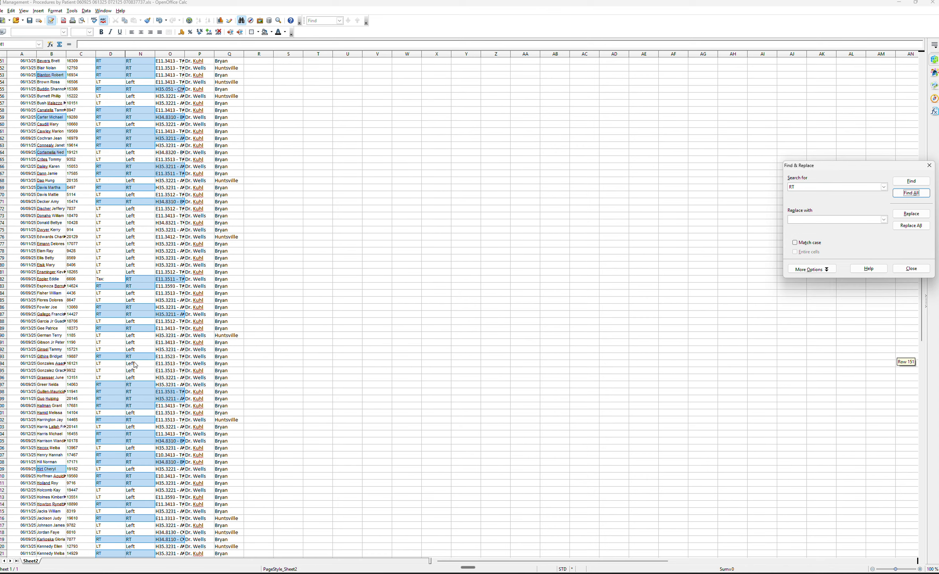
{"action": "scroll", "coordinate": [135, 365], "scroll_direction": "down", "scroll_amount": 7}
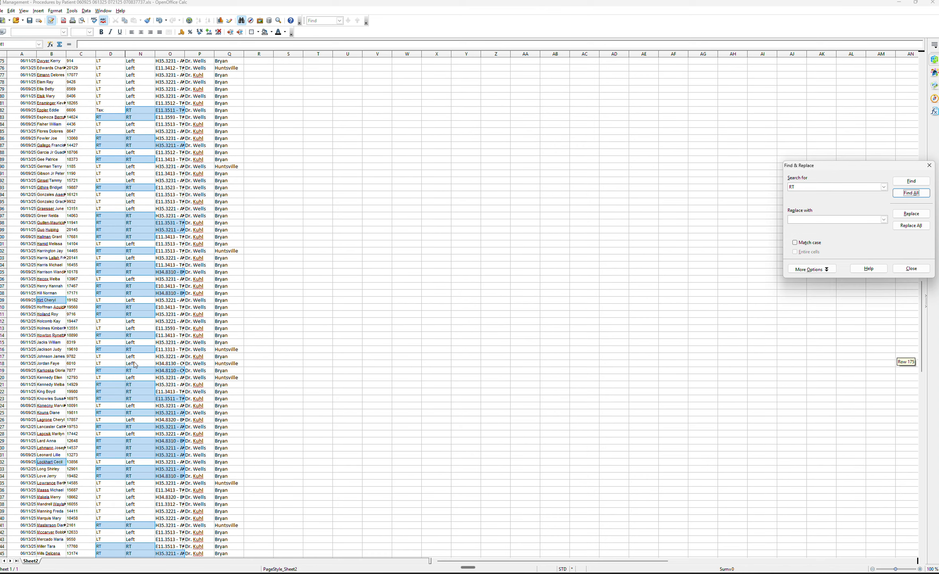
{"action": "scroll", "coordinate": [135, 365], "scroll_direction": "down", "scroll_amount": 8}
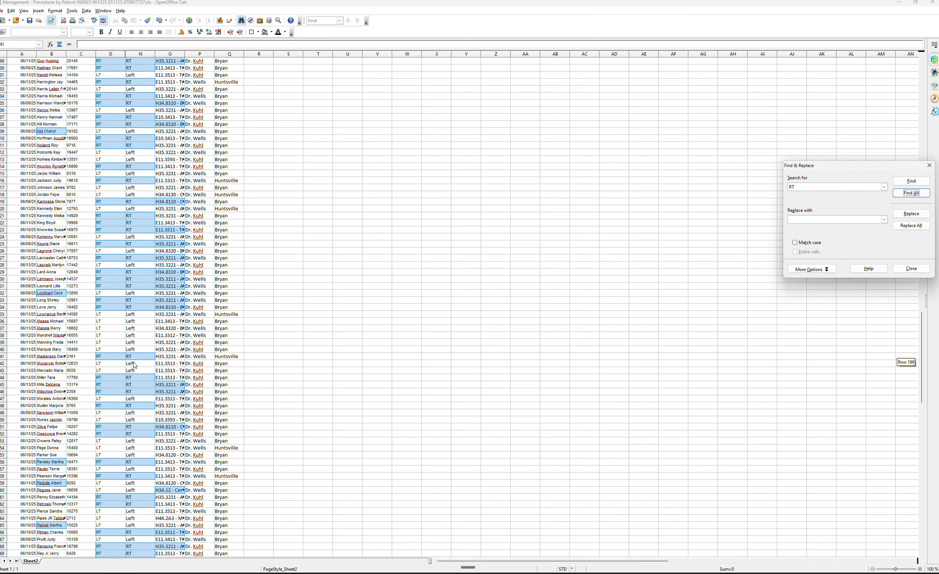
{"action": "scroll", "coordinate": [135, 365], "scroll_direction": "down", "scroll_amount": 10}
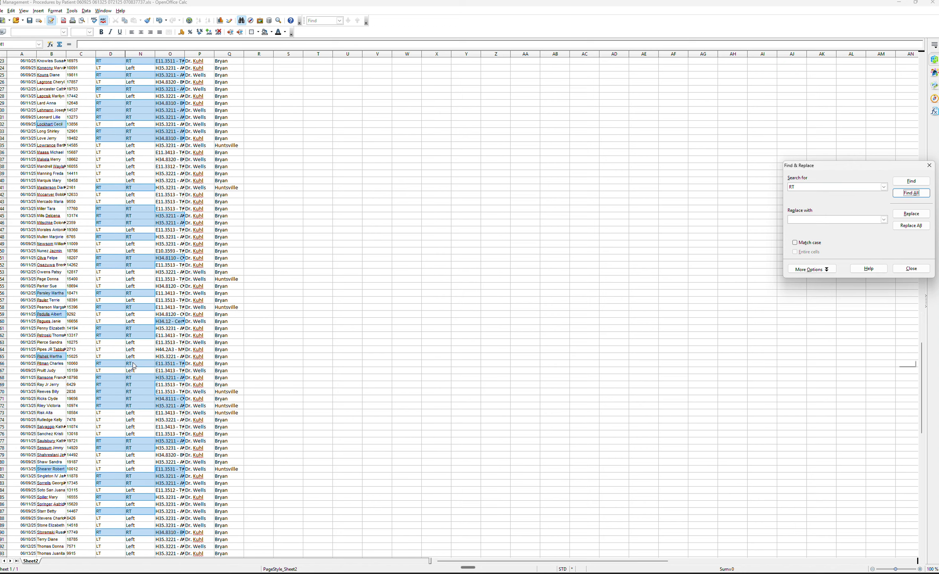
{"action": "scroll", "coordinate": [133, 364], "scroll_direction": "down", "scroll_amount": 7}
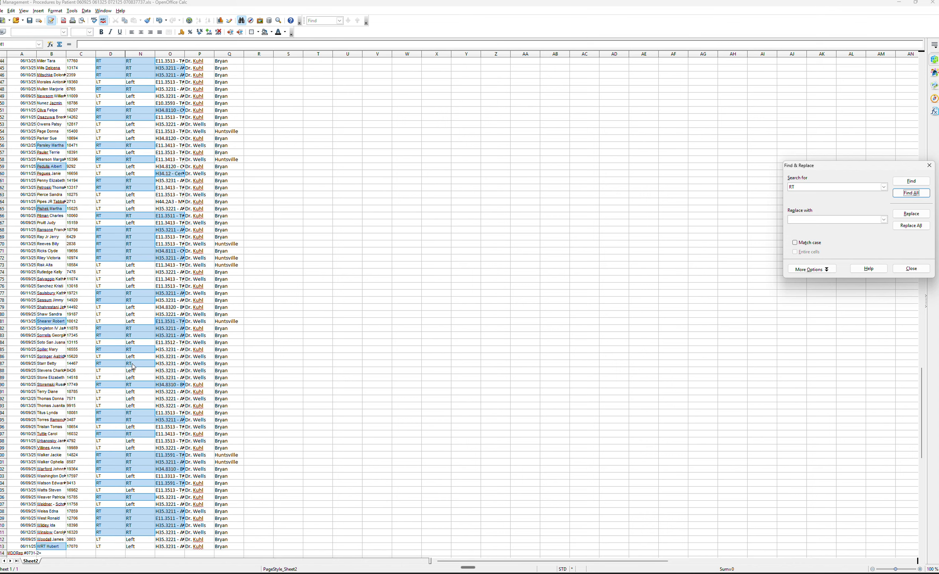
{"action": "scroll", "coordinate": [132, 366], "scroll_direction": "down", "scroll_amount": 1}
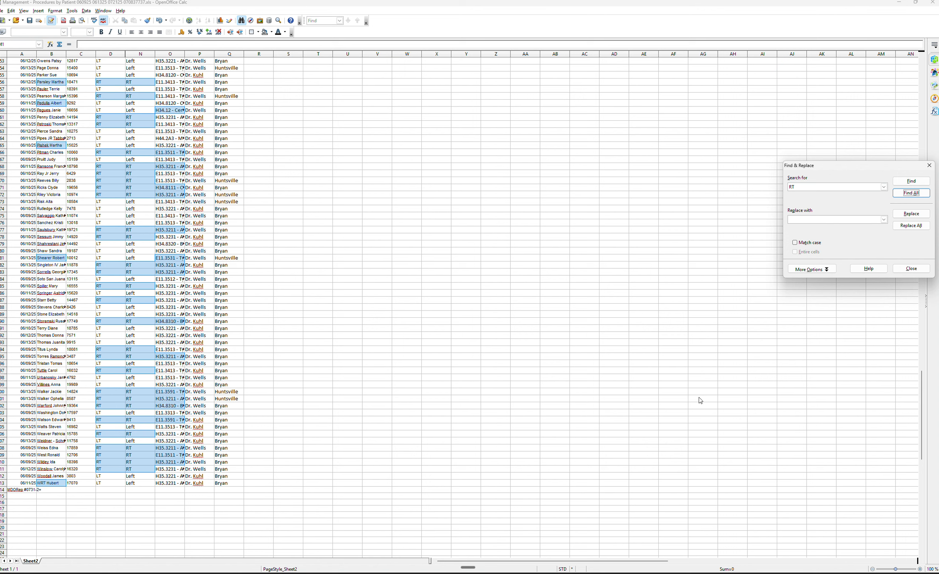
{"action": "left_click", "coordinate": [910, 269]}
{"action": "scroll", "coordinate": [485, 272], "scroll_direction": "up", "scroll_amount": 1}
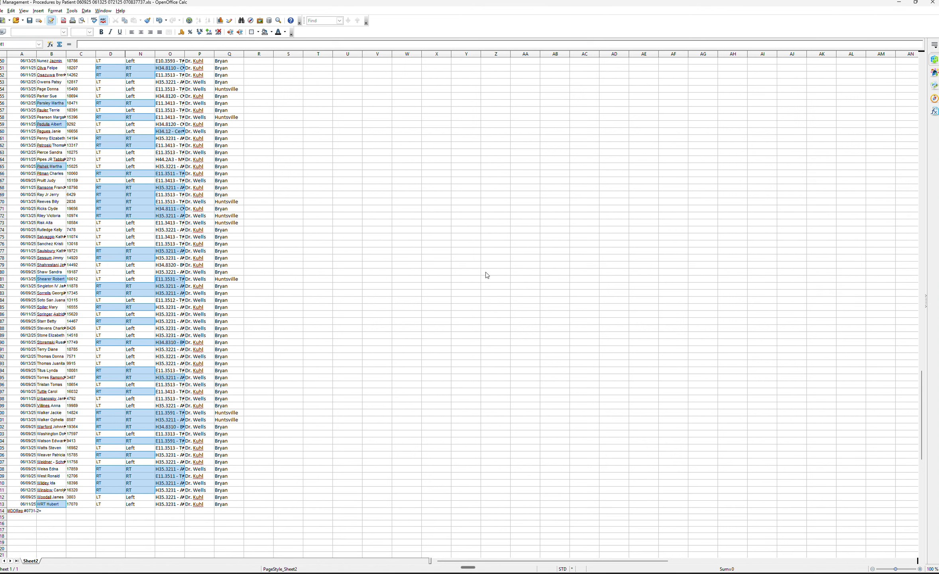